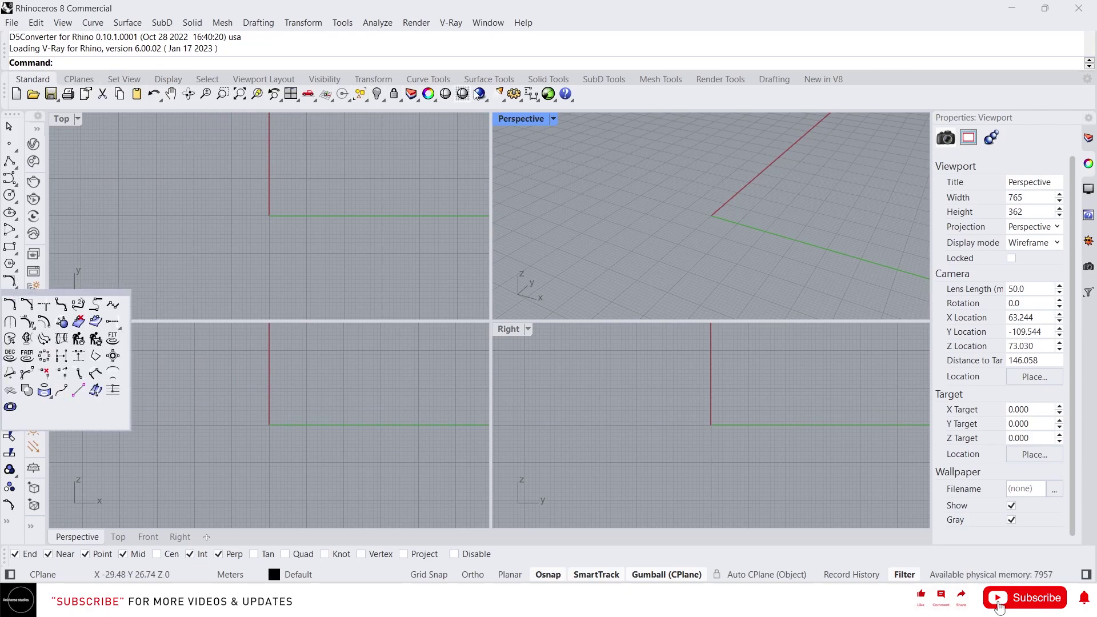
Show the curve tools and maximize the Top viewport, with the origin near the view's lower-left corner.
click(426, 79)
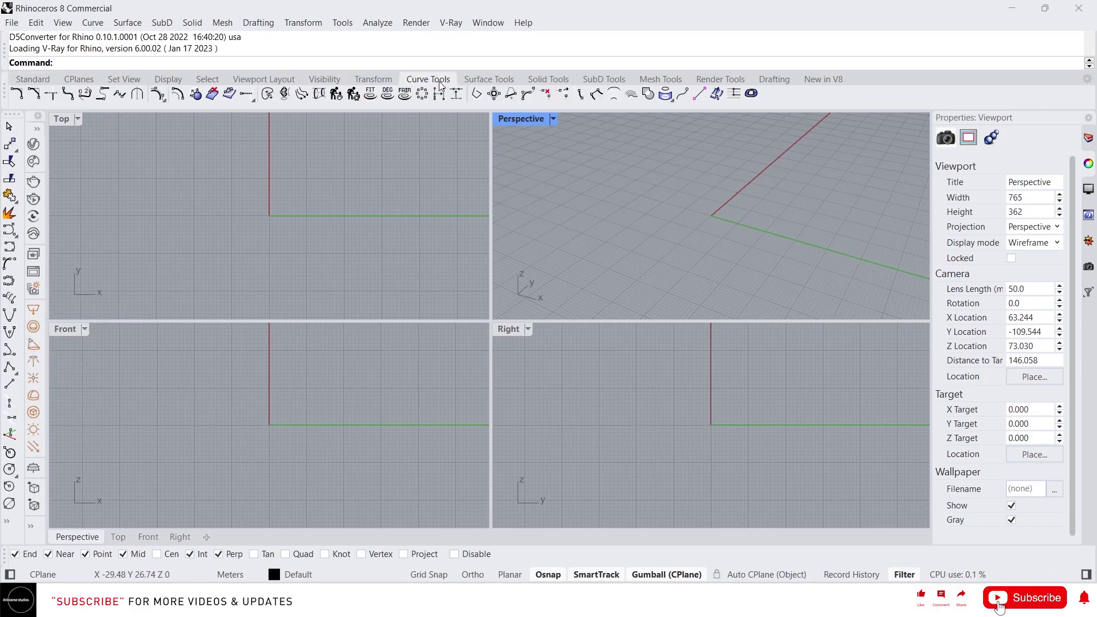
click(114, 118)
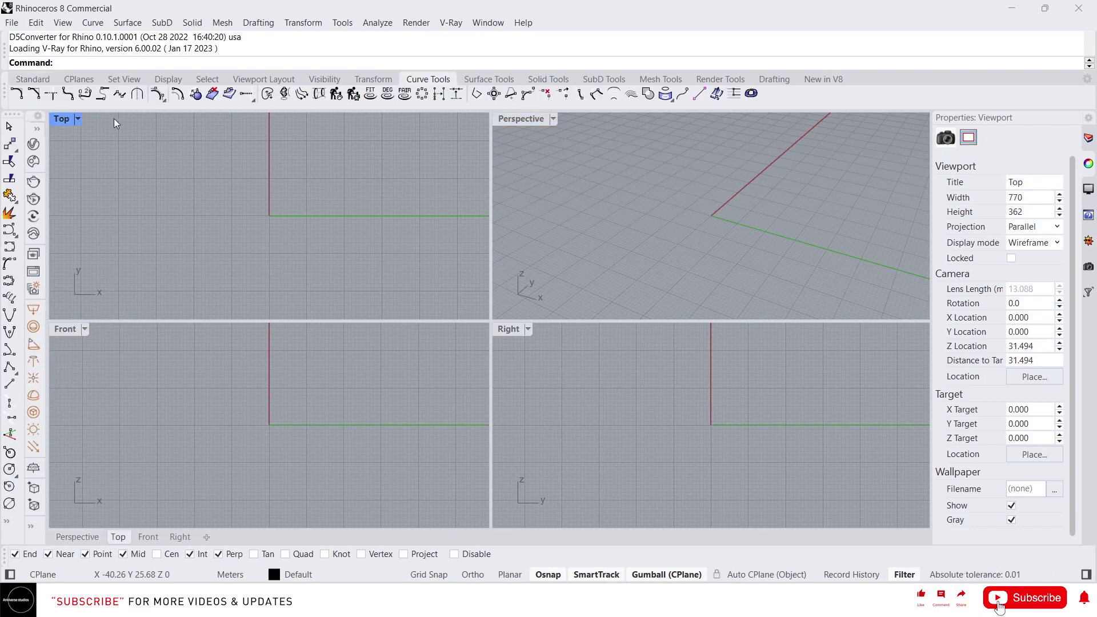
double_click(64, 118)
scroll(359, 286, down, 6)
scroll(320, 362, up, 4)
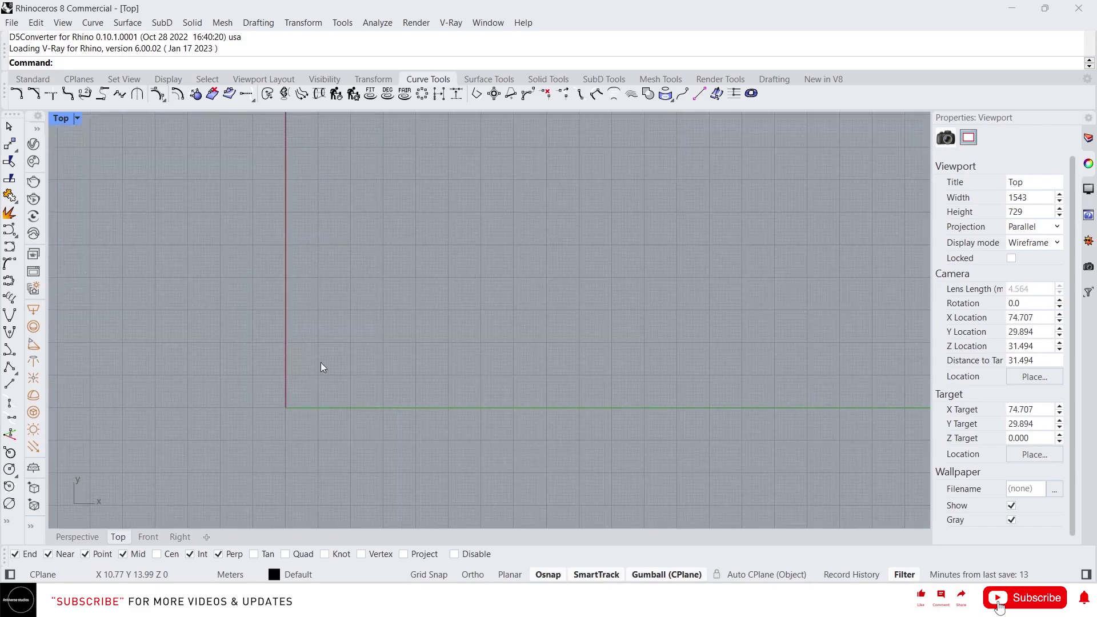
right_drag(230, 151, 117, 153)
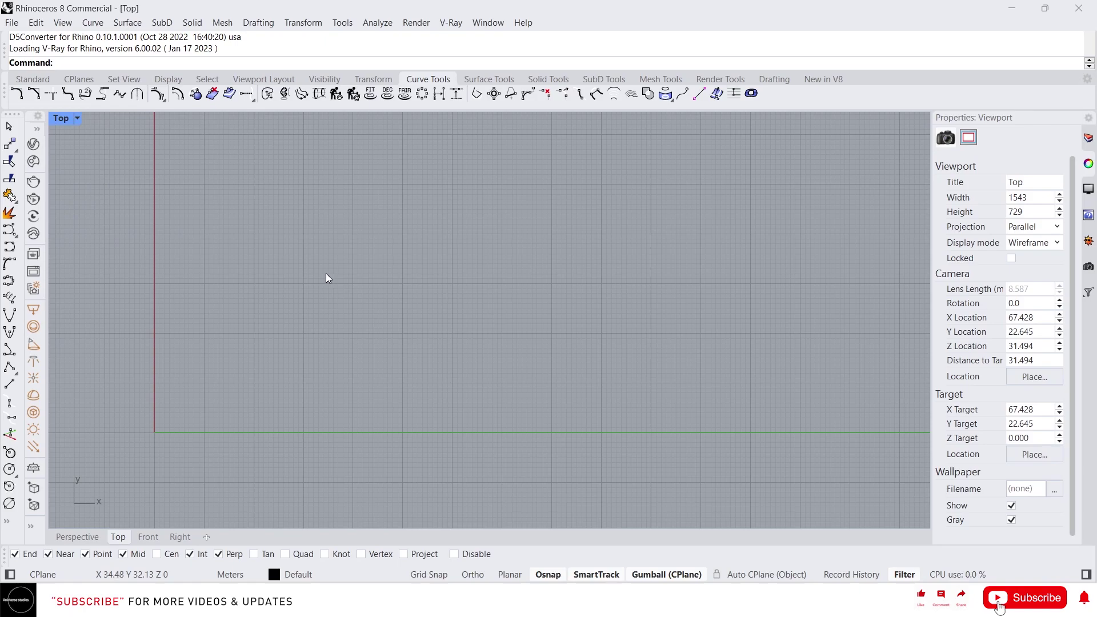
Draw a wide rectangle in the Top view with its upper-left corner at about X 25.5, Y 50.1.
text(rectangle)
key(Return)
click(281, 184)
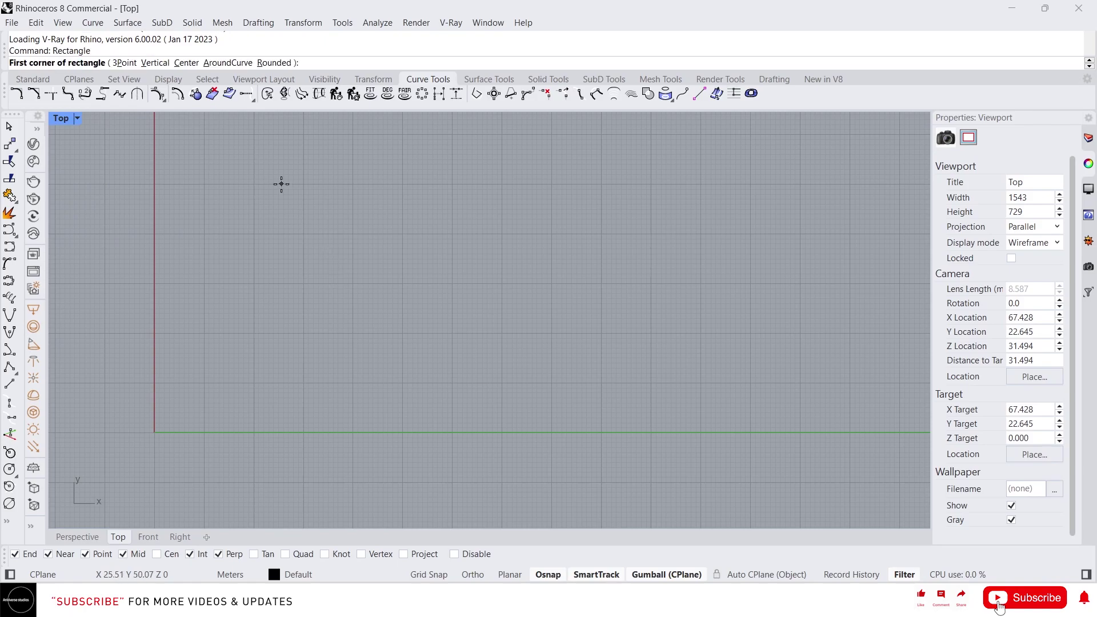
click(615, 329)
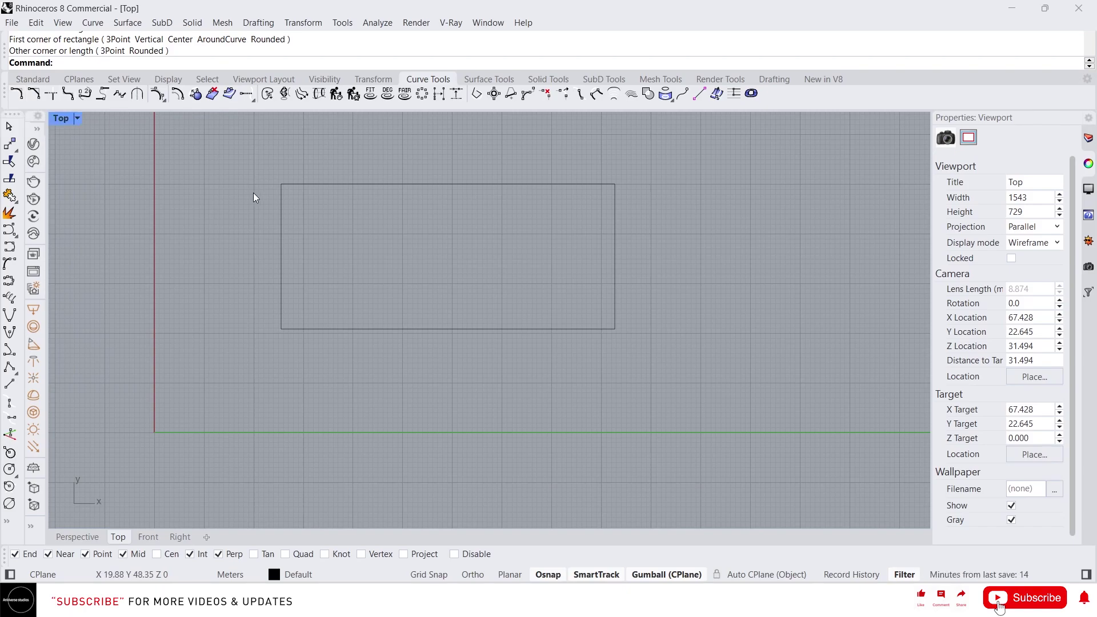
Fillet the rectangle's upper-left corner with a radius of 3, keeping Join set to Yes.
click(18, 97)
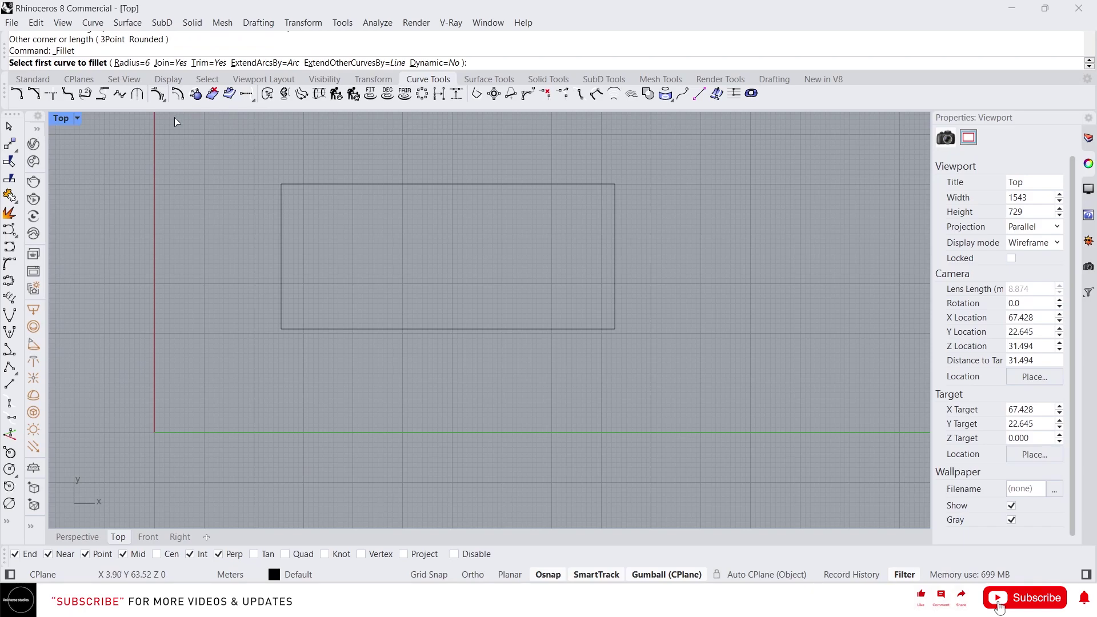
click(133, 63)
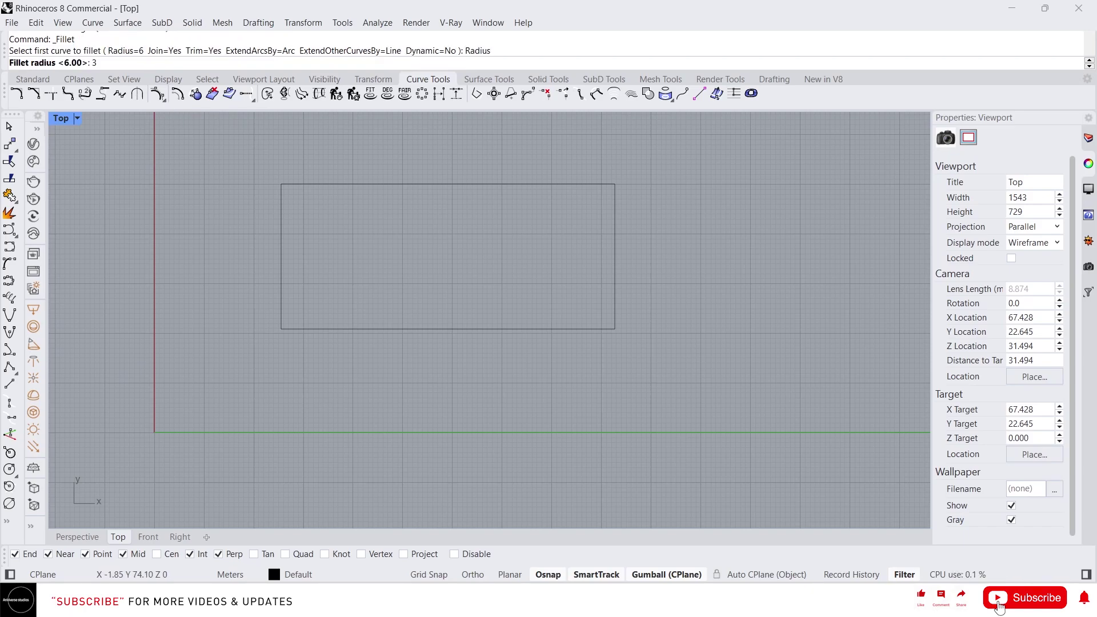
text(3)
key(Return)
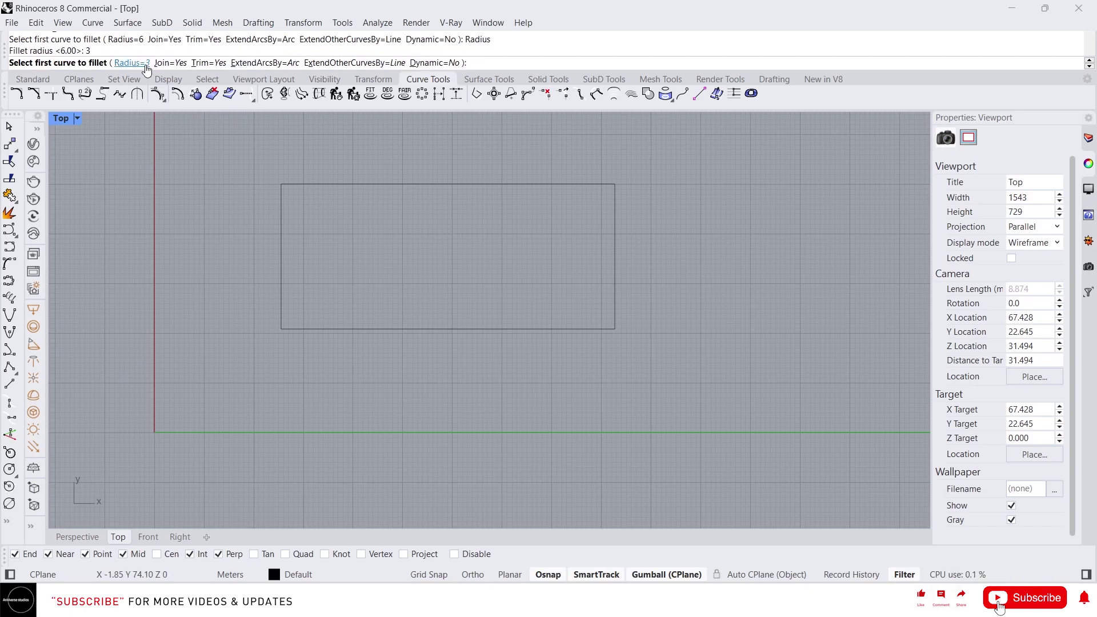
click(277, 231)
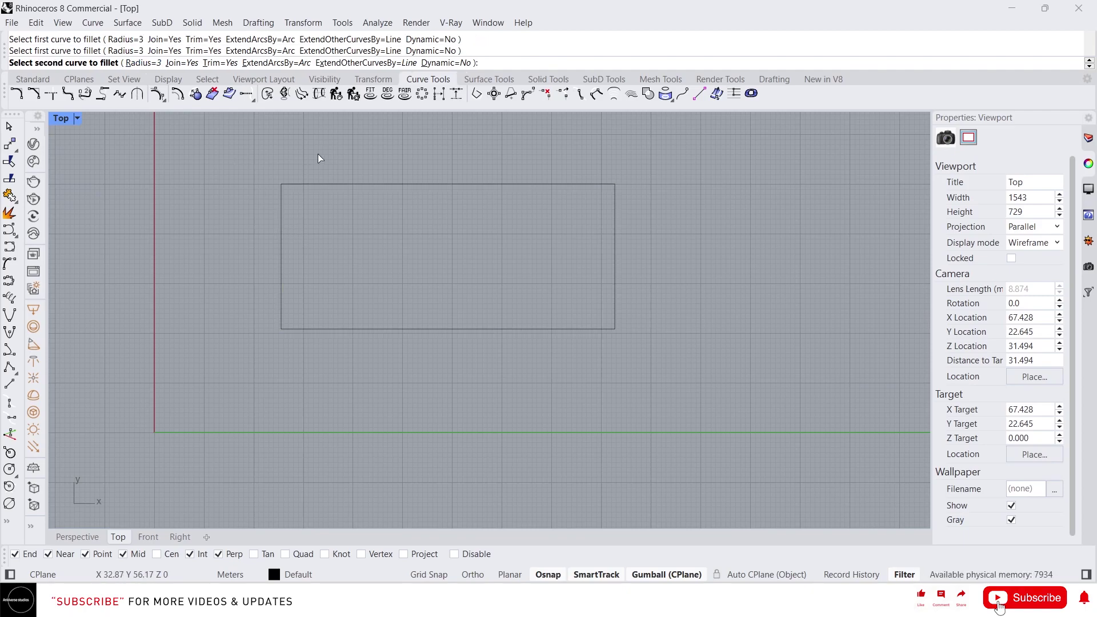
click(343, 184)
Examine the filleted upper-left corner up close and select the outline to check whether the arc is joined to it.
scroll(265, 179, up, 5)
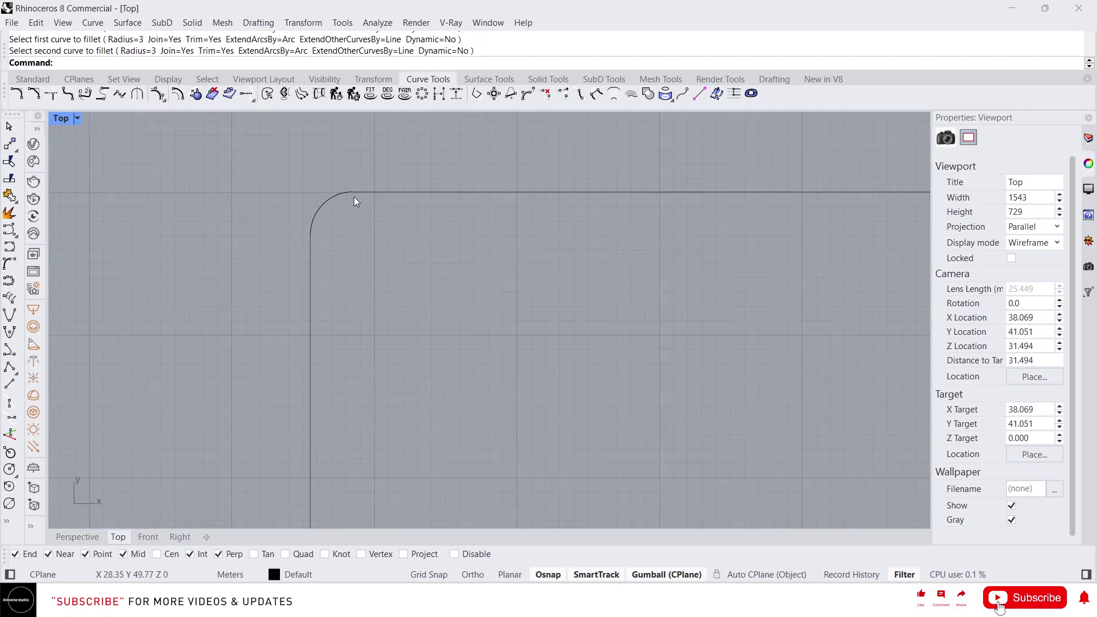
scroll(322, 187, down, 5)
scroll(307, 215, up, 5)
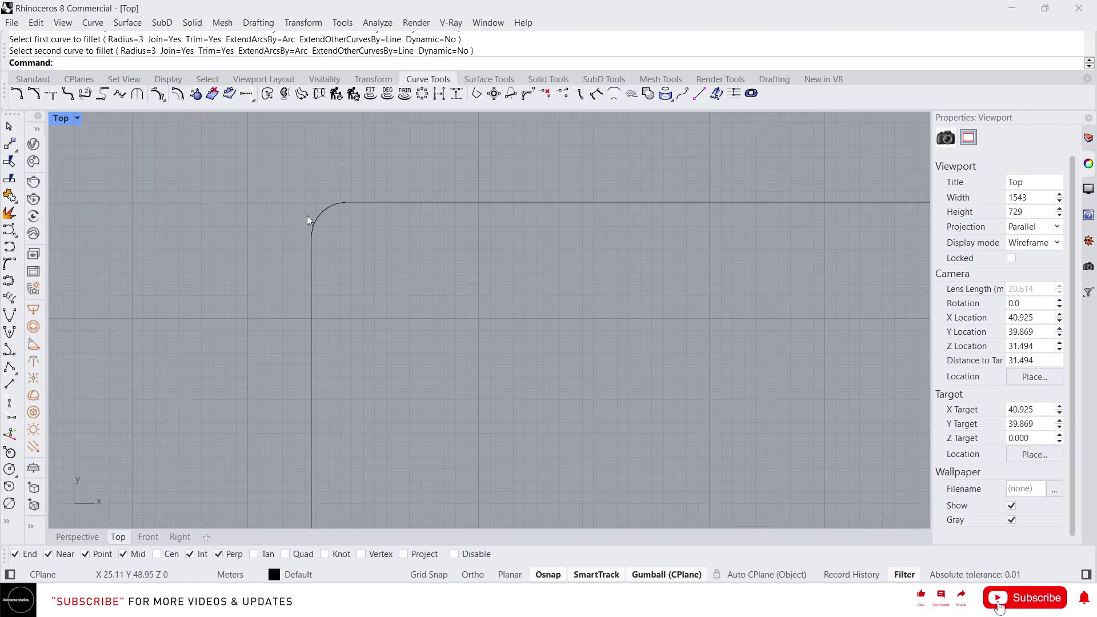
click(307, 217)
scroll(320, 234, down, 5)
scroll(327, 247, up, 5)
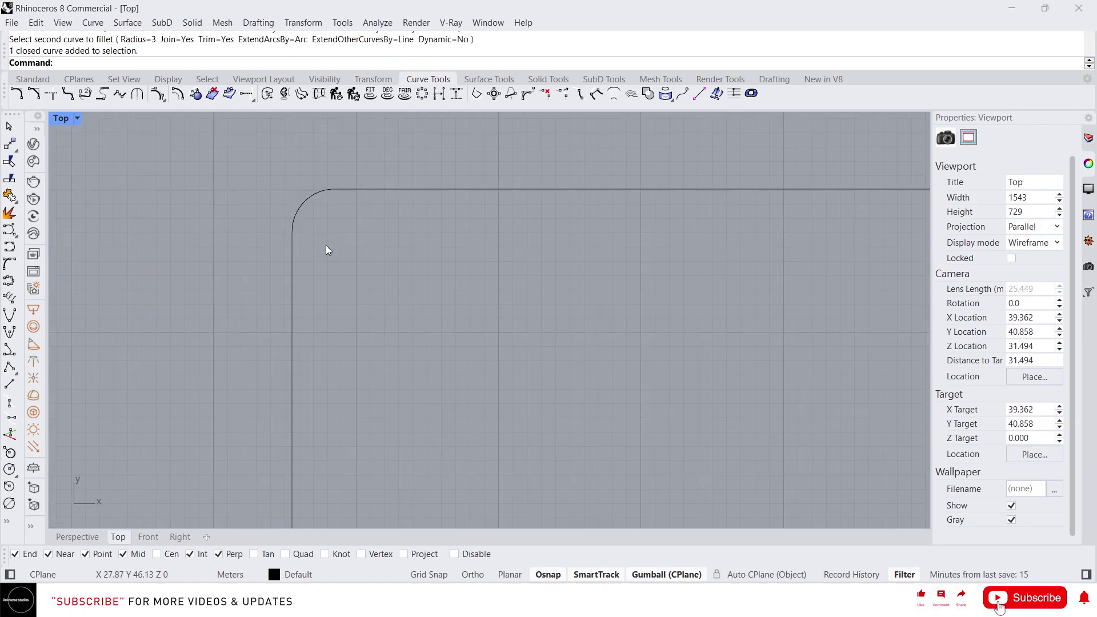
click(300, 173)
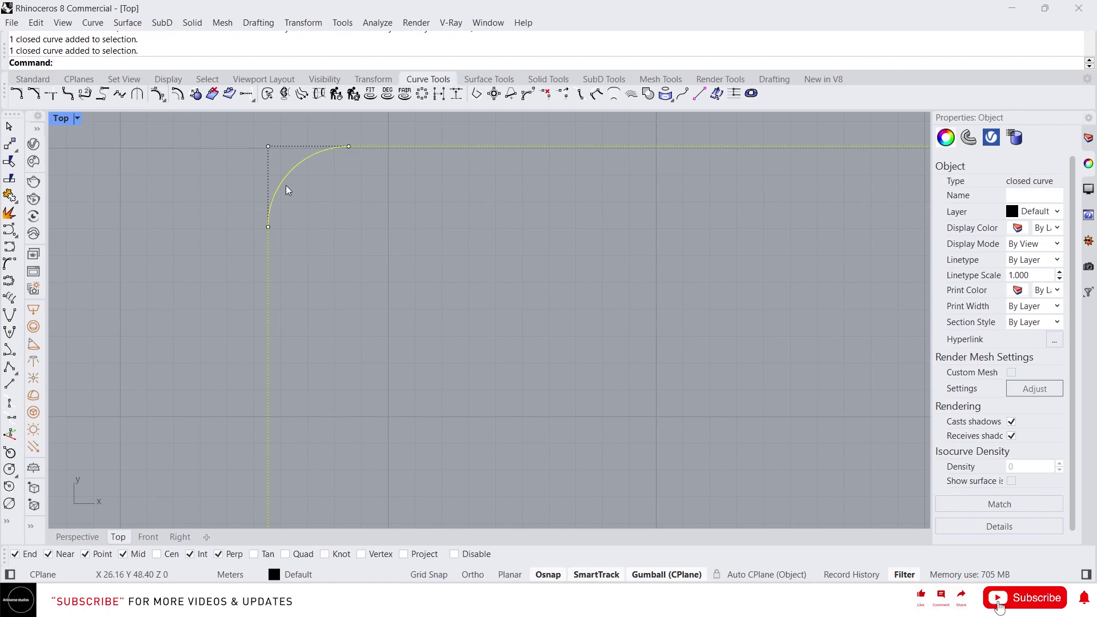
scroll(277, 224, down, 5)
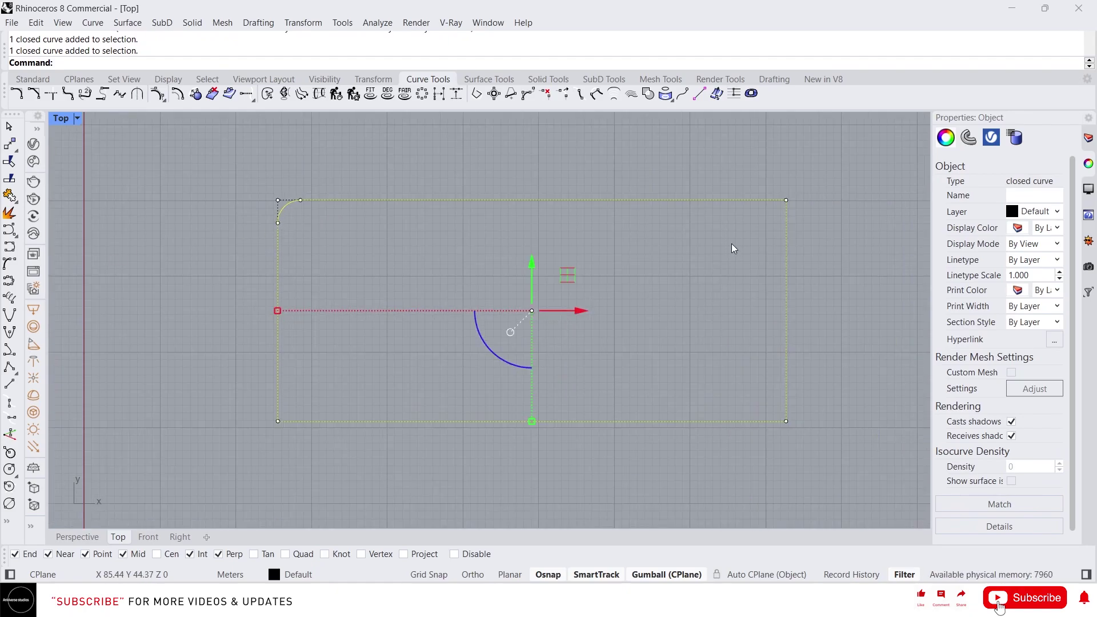
click(709, 245)
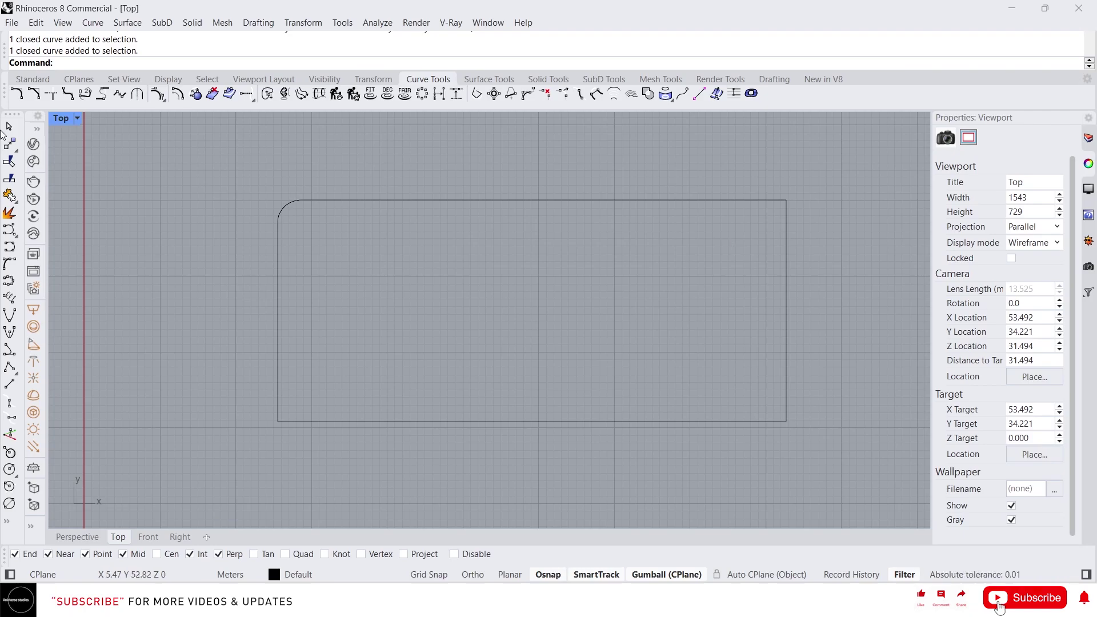
Fillet the rectangle's upper-right corner with a radius of 6 and Join set to No.
click(16, 93)
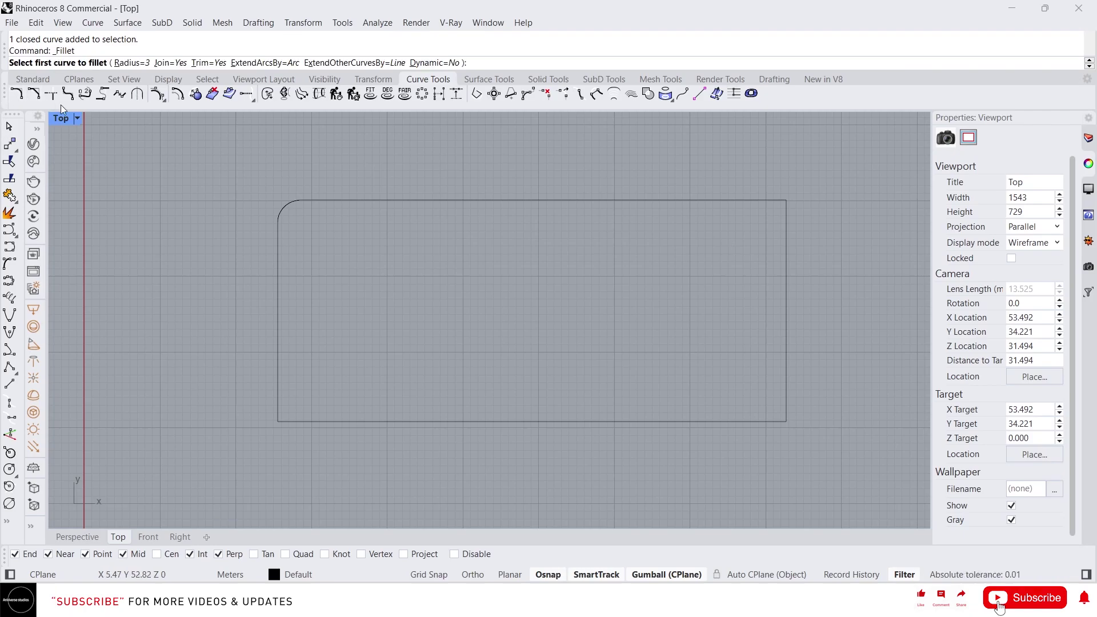
click(132, 62)
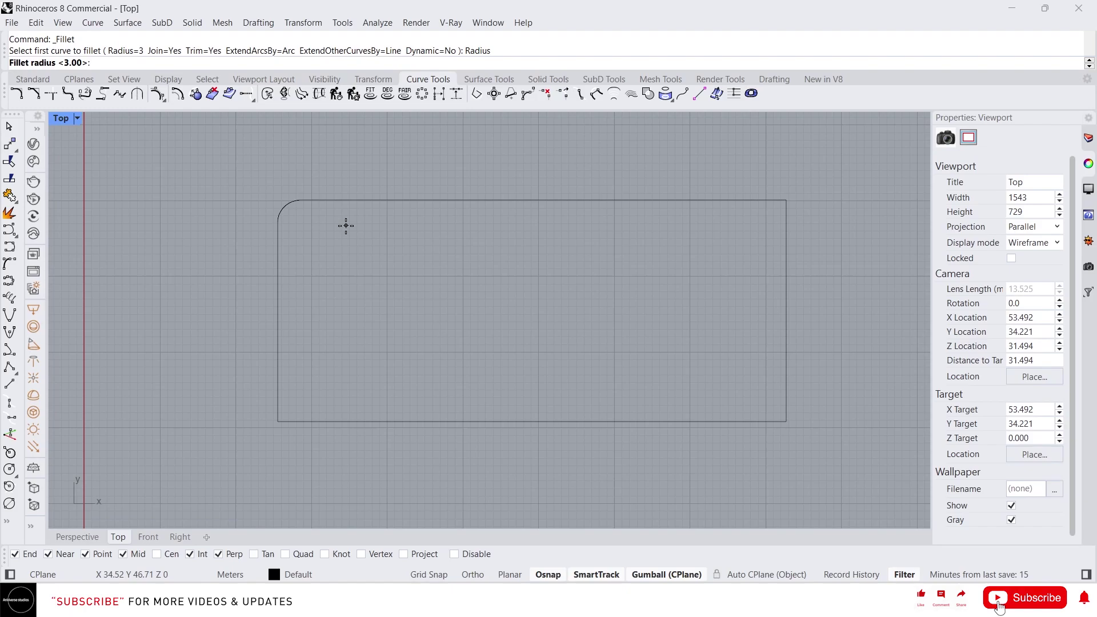
key(Return)
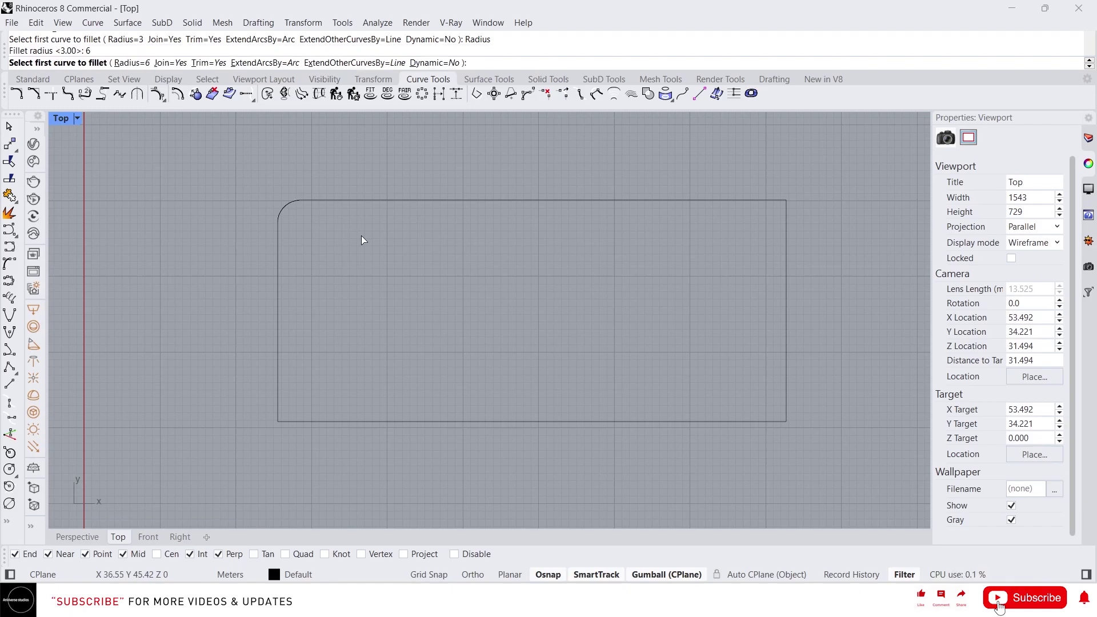
click(172, 62)
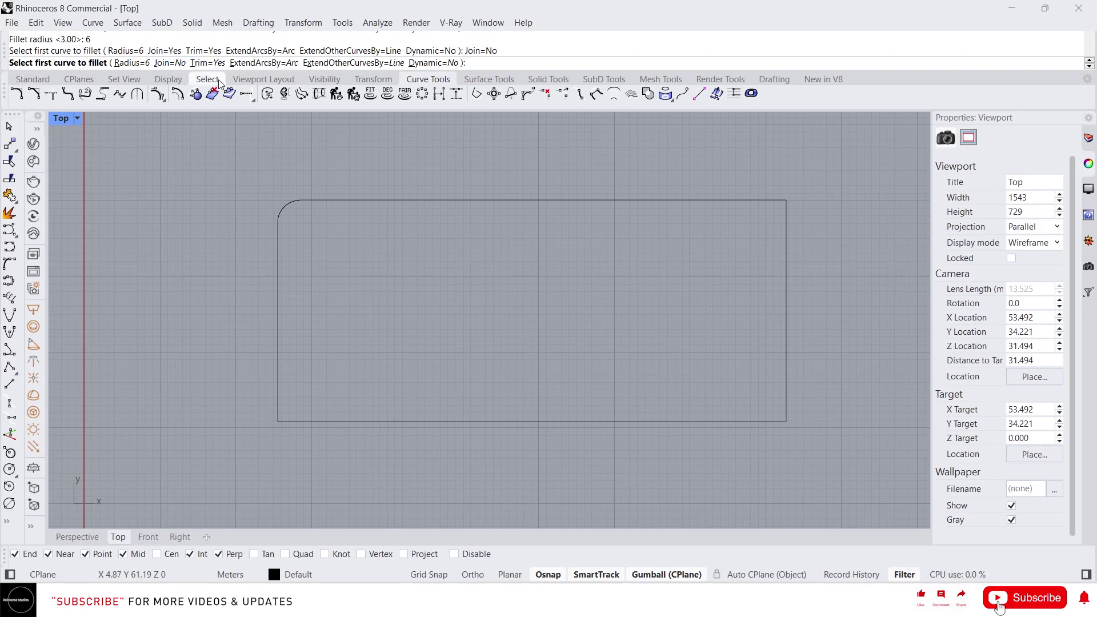
click(733, 201)
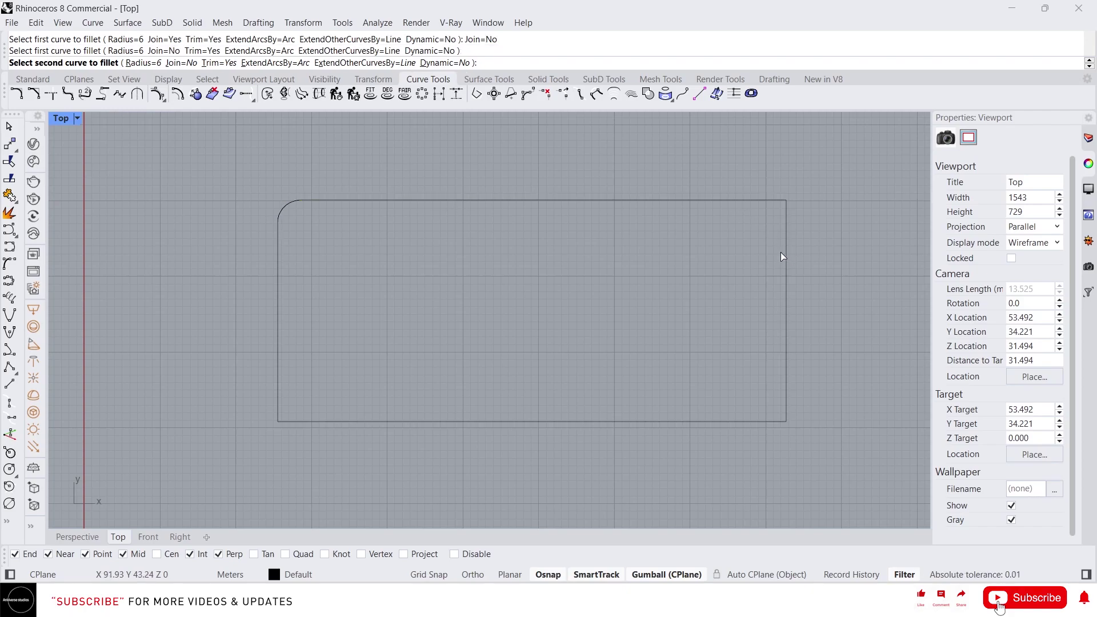
click(783, 255)
Select the outline and the upper-right arc in turn to check whether they are separate curves.
click(787, 269)
scroll(784, 213, up, 4)
click(779, 214)
scroll(688, 274, down, 4)
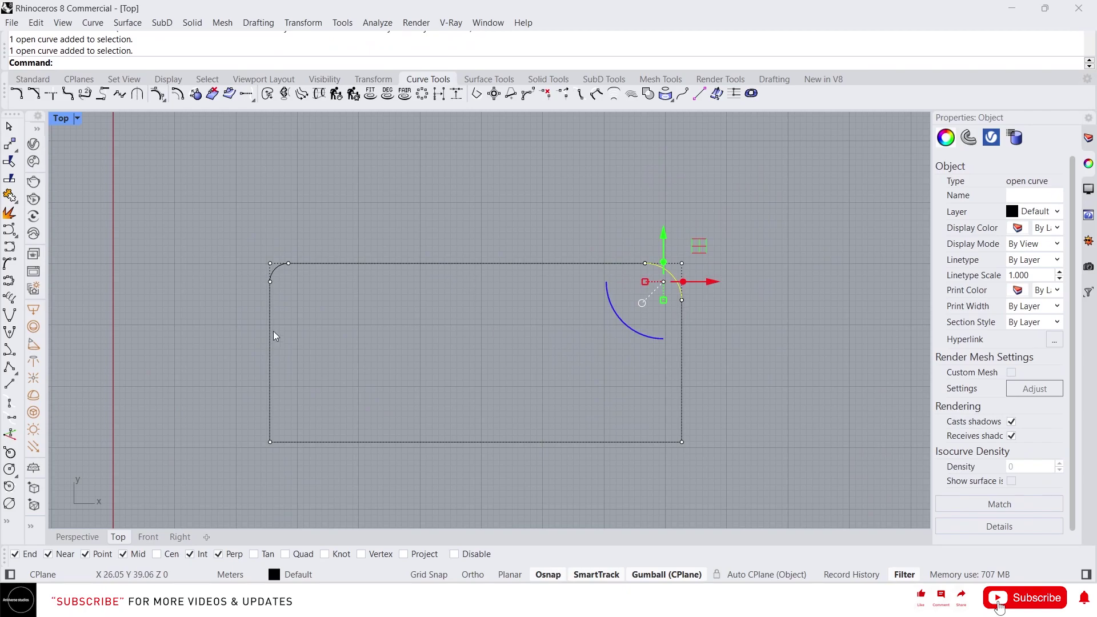
scroll(478, 372, up, 2)
click(479, 372)
scroll(479, 372, down, 2)
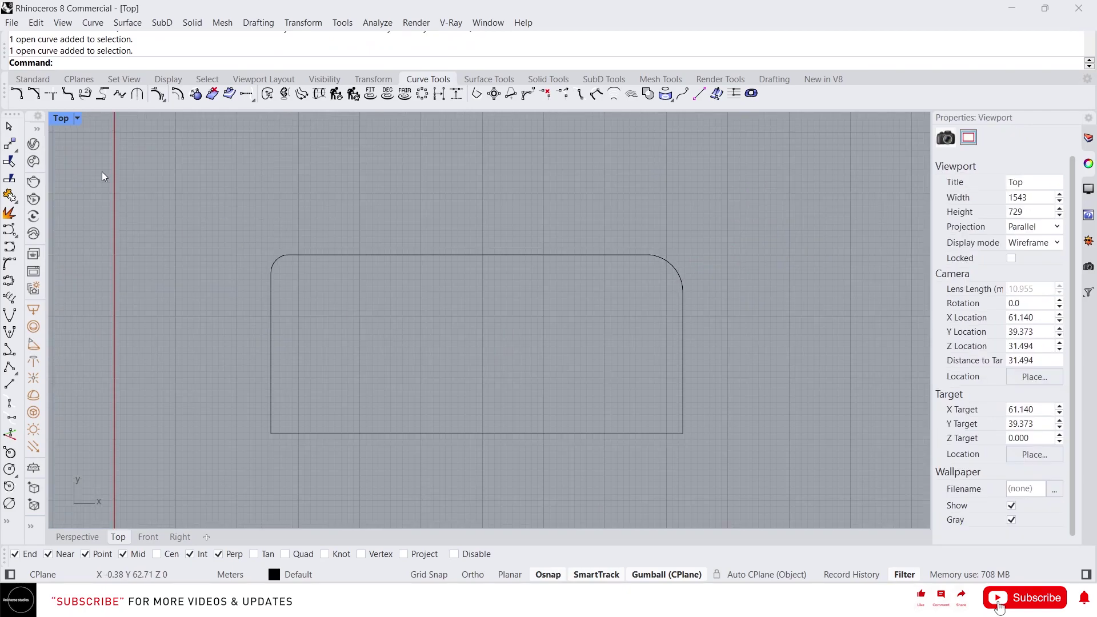
Start the Chamfer command and set both the first and second chamfer distances to 5.
click(39, 94)
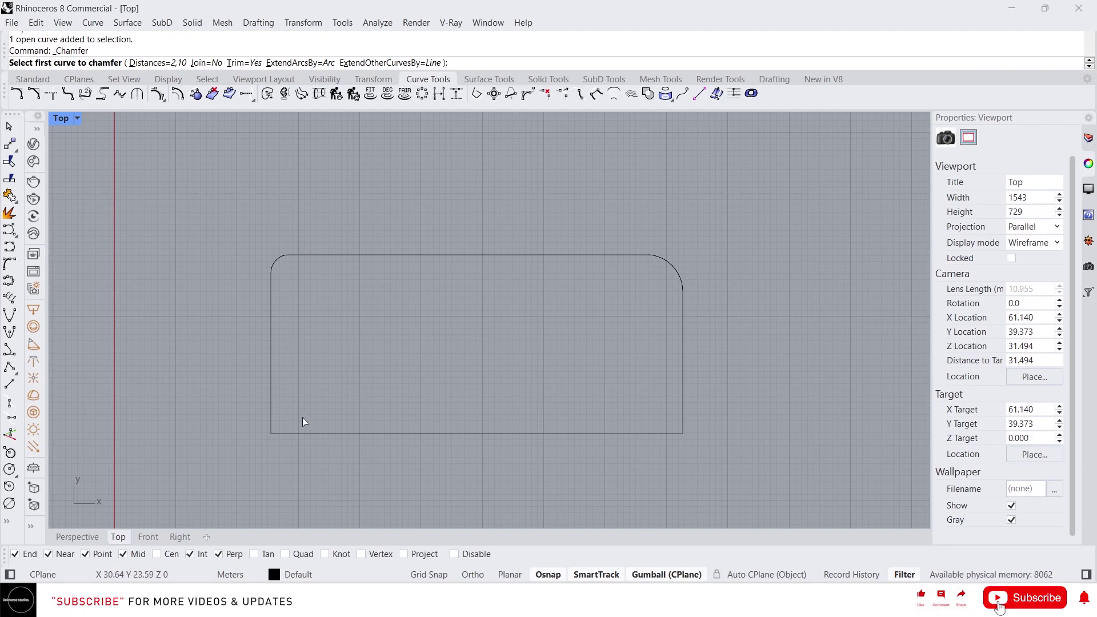
click(166, 63)
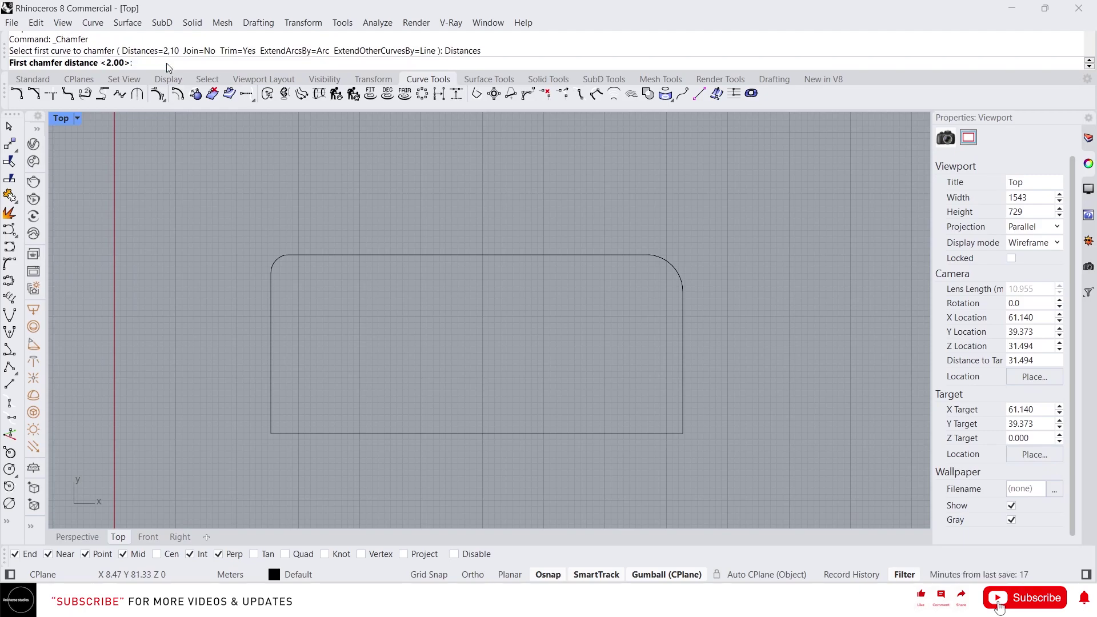
text(5)
key(Return)
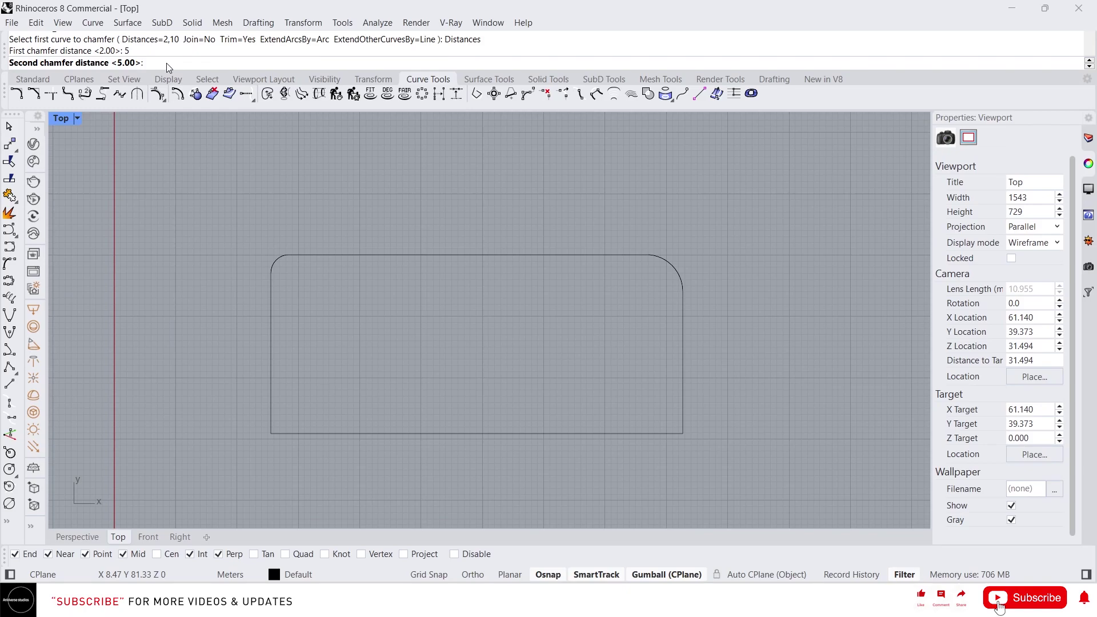
text(5)
key(Return)
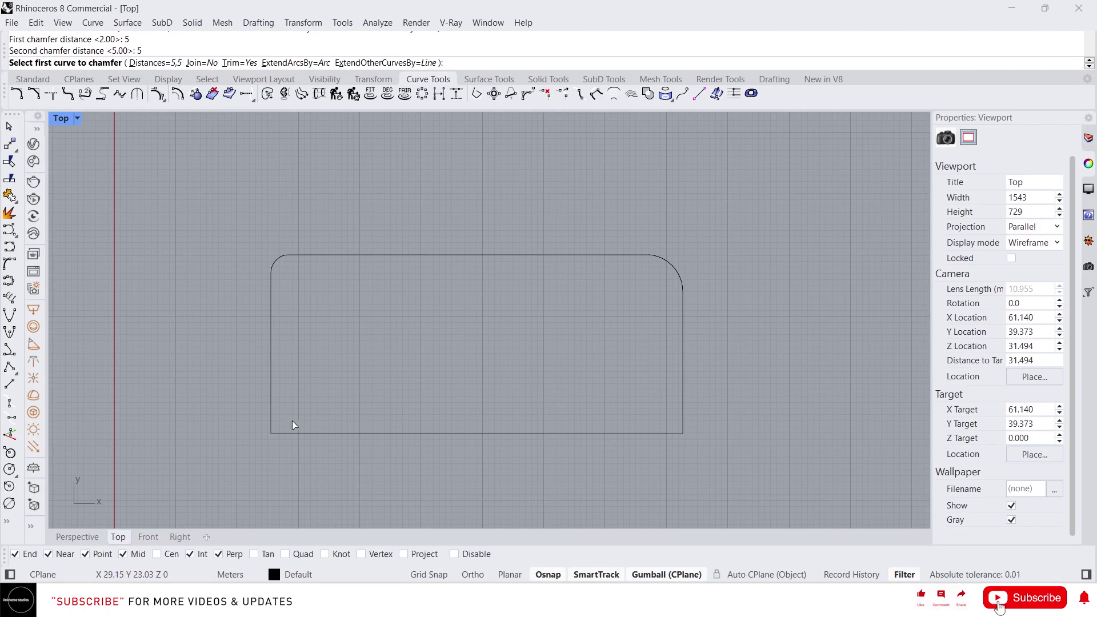
Chamfer the lower-left corner between the left and bottom edges with a first distance of 3 and a second of 6.
click(158, 64)
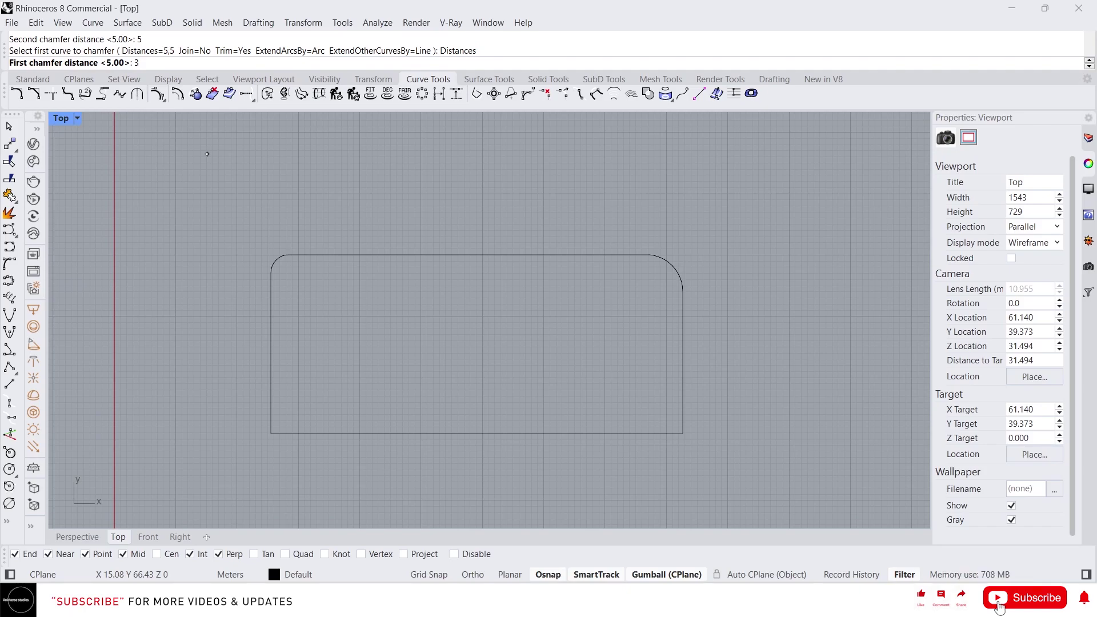
key(Return)
text(6)
key(Return)
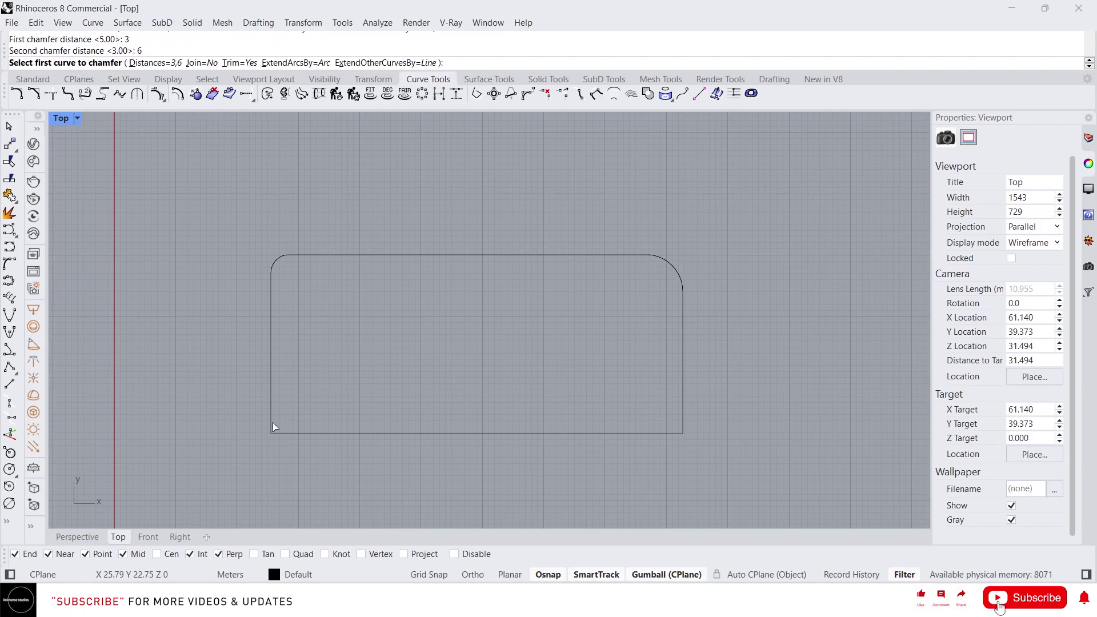
click(273, 380)
click(317, 433)
scroll(295, 439, up, 3)
right_drag(240, 396, 232, 366)
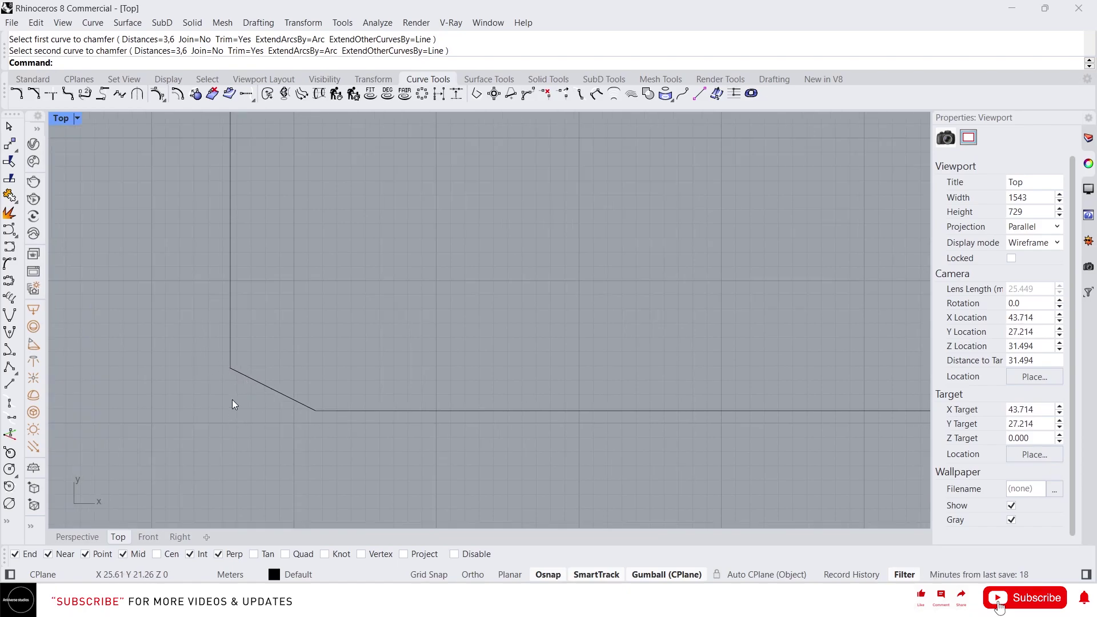
scroll(325, 423, down, 5)
scroll(443, 453, up, 2)
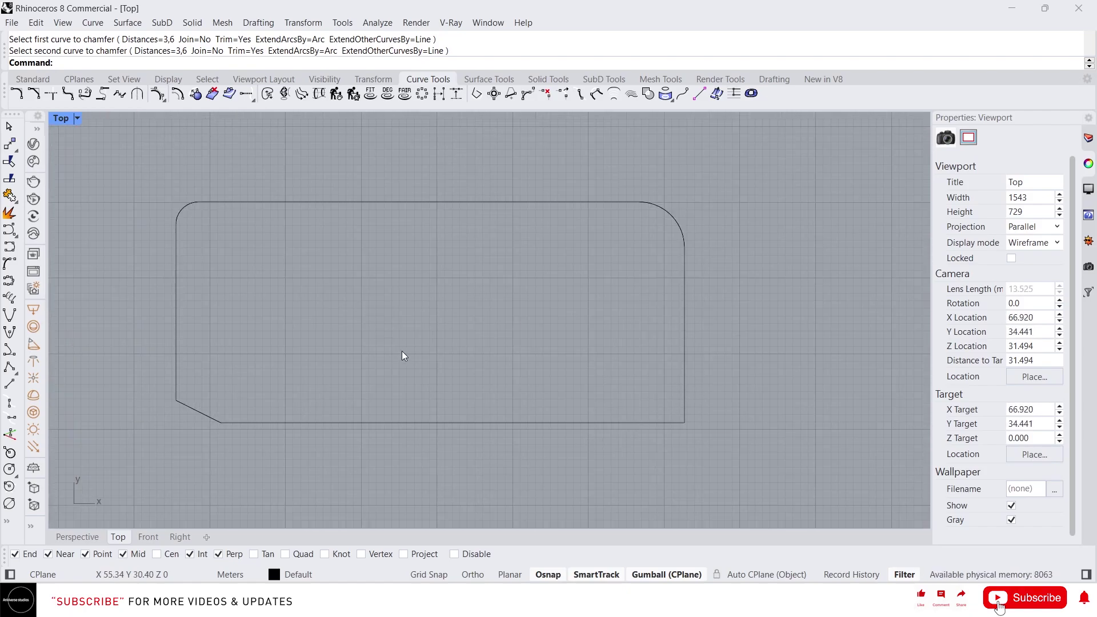
Chamfer the lower-right corner between the right and bottom edges with both distances set to 5.
key(Return)
click(157, 61)
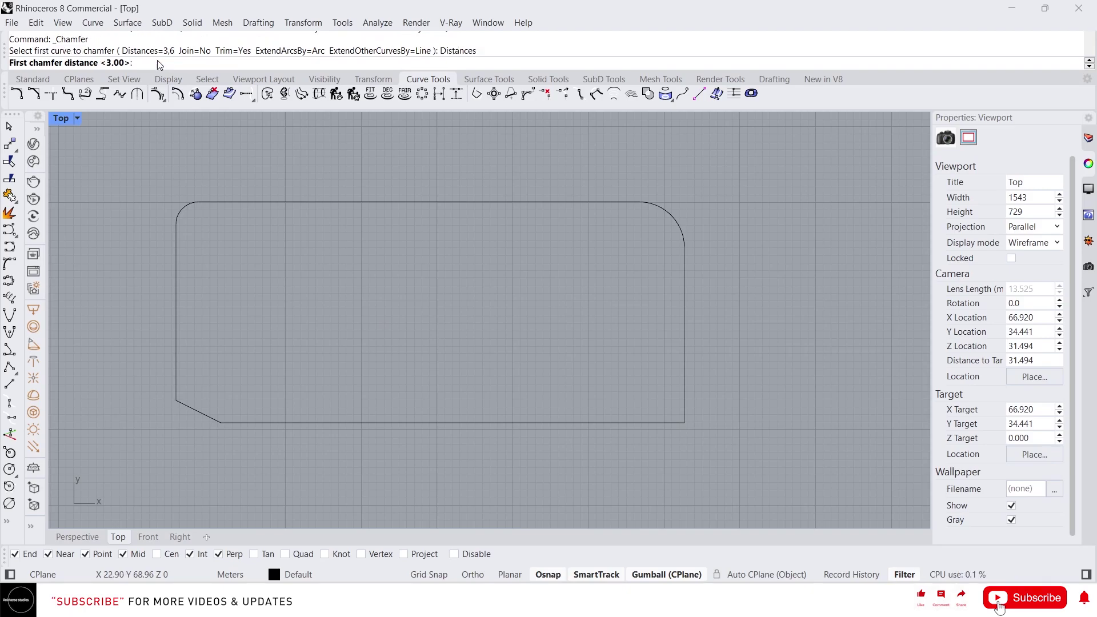
text(5)
key(Return)
text(5)
key(Return)
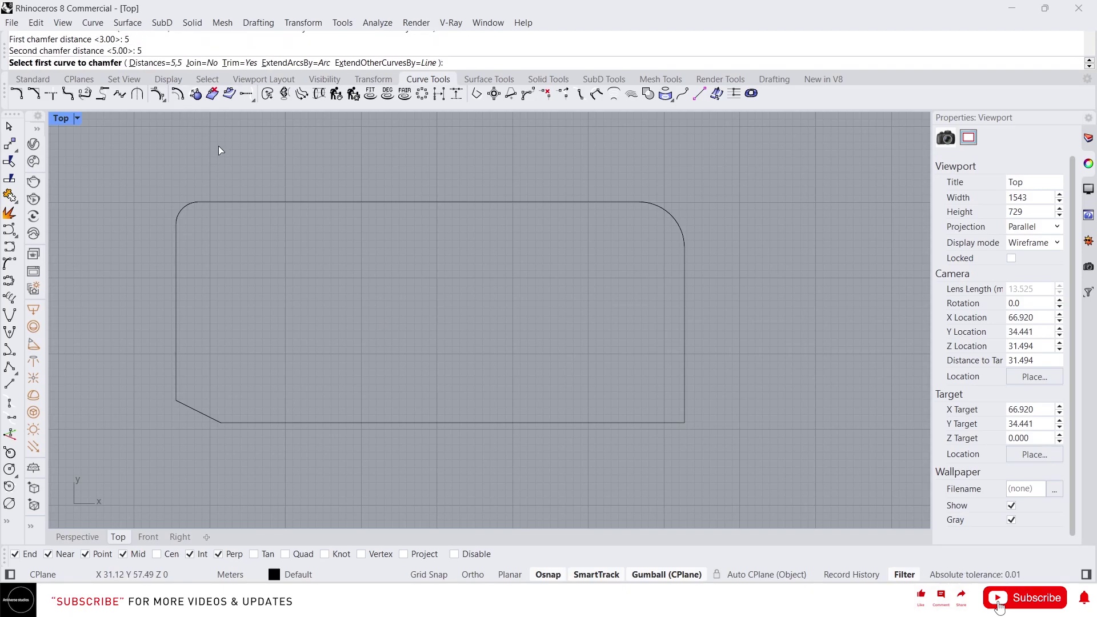
click(684, 387)
click(674, 423)
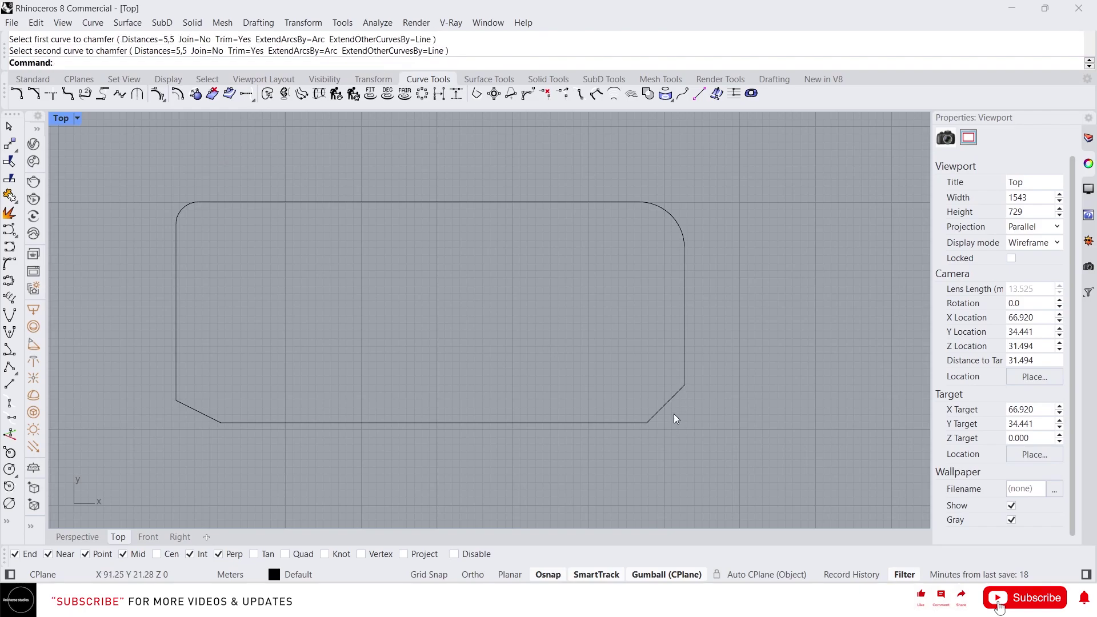
scroll(680, 400, up, 2)
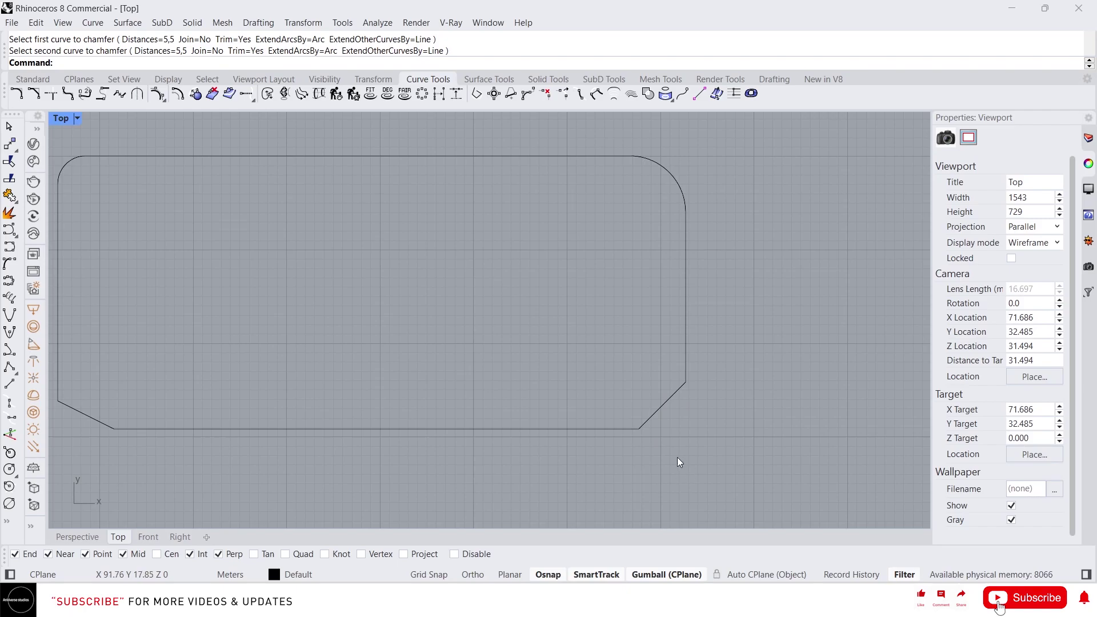
Select the upper-right fillet arc of the outline to check whether it is a separate curve, and clear the selection.
scroll(675, 457, down, 2)
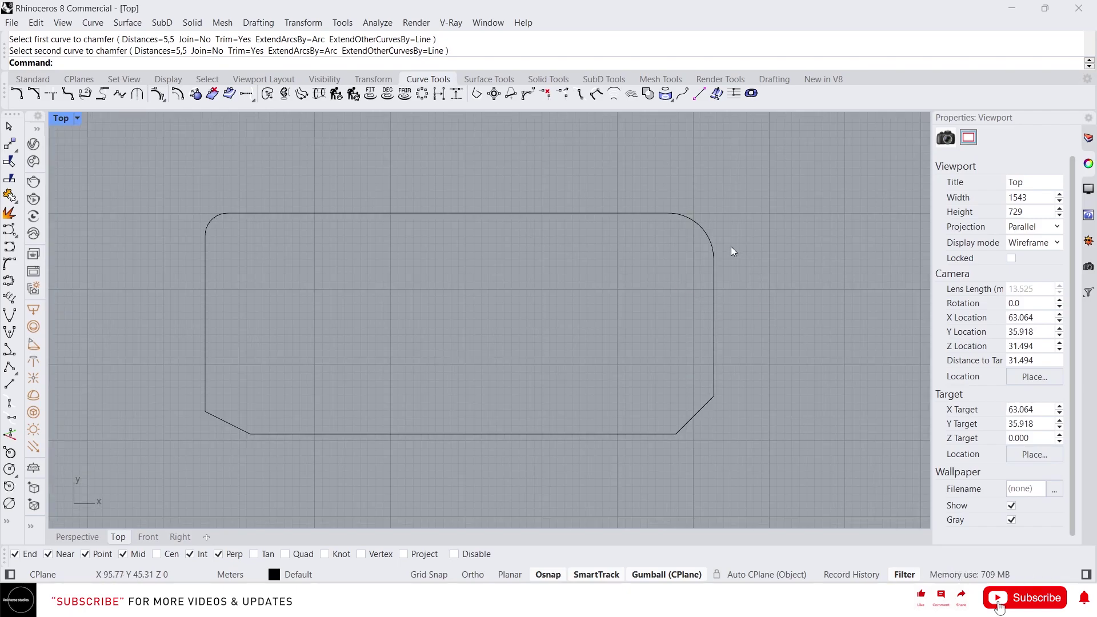
click(706, 235)
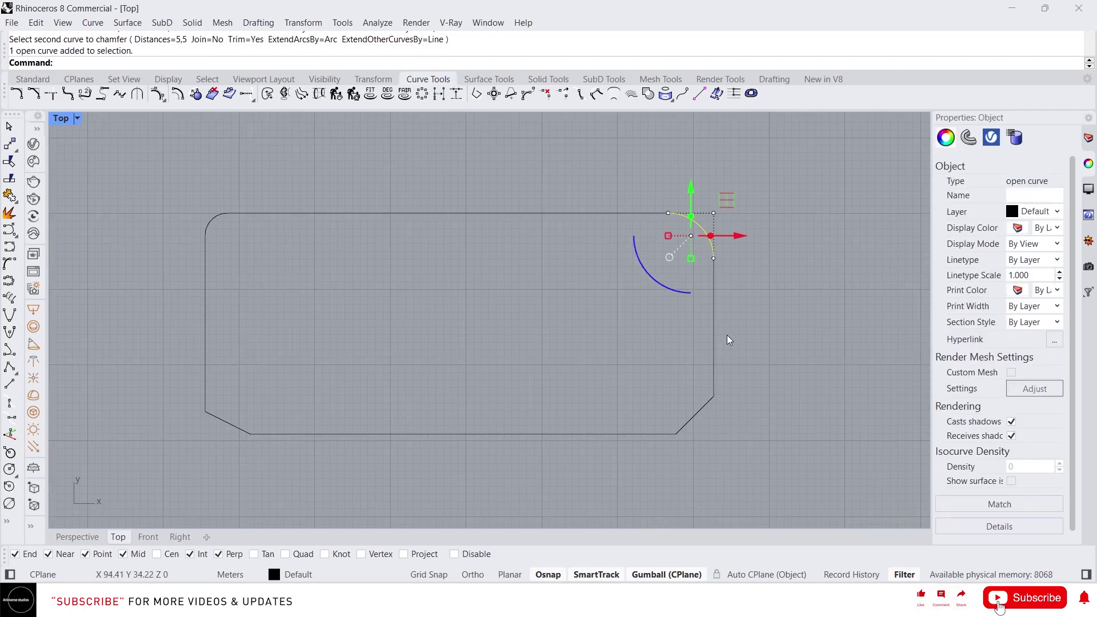
click(684, 388)
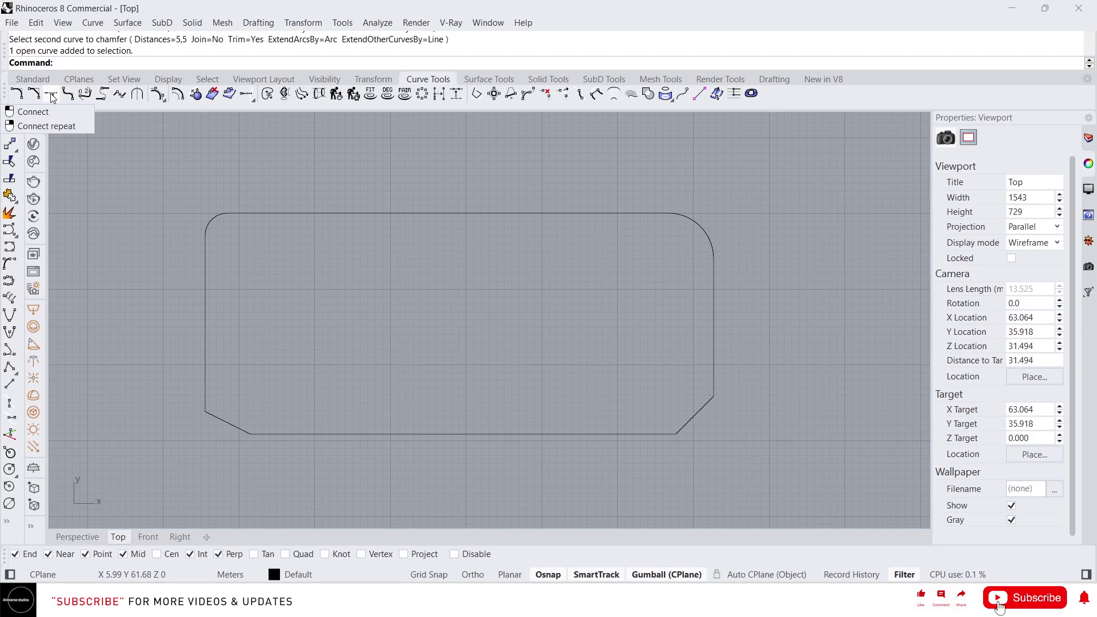
Draw a vertical straight line with the Polyline command in the empty area to the right of the filleted outline.
right_drag(866, 357, 403, 356)
scroll(404, 356, down, 1)
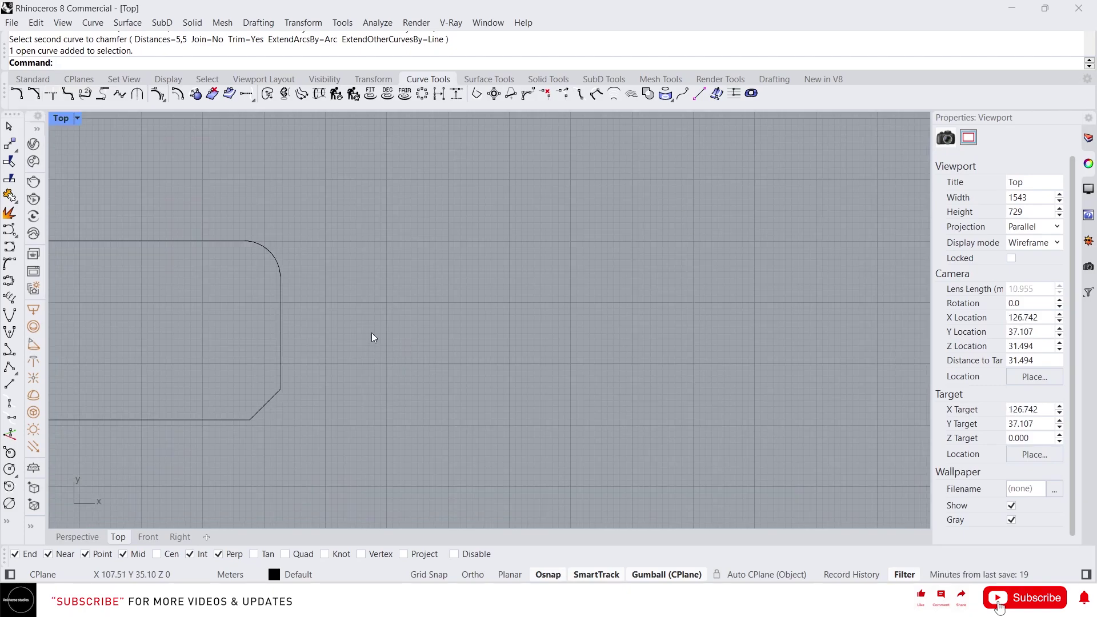
text(pl)
key(Return)
click(415, 375)
click(412, 222)
key(Return)
Draw a separate horizontal line beside the vertical line's upper end and a second vertical line below it, leaving gaps between them.
key(Return)
click(441, 222)
click(562, 223)
key(Return)
key(Return)
click(526, 261)
click(524, 387)
key(Return)
scroll(474, 334, up, 2)
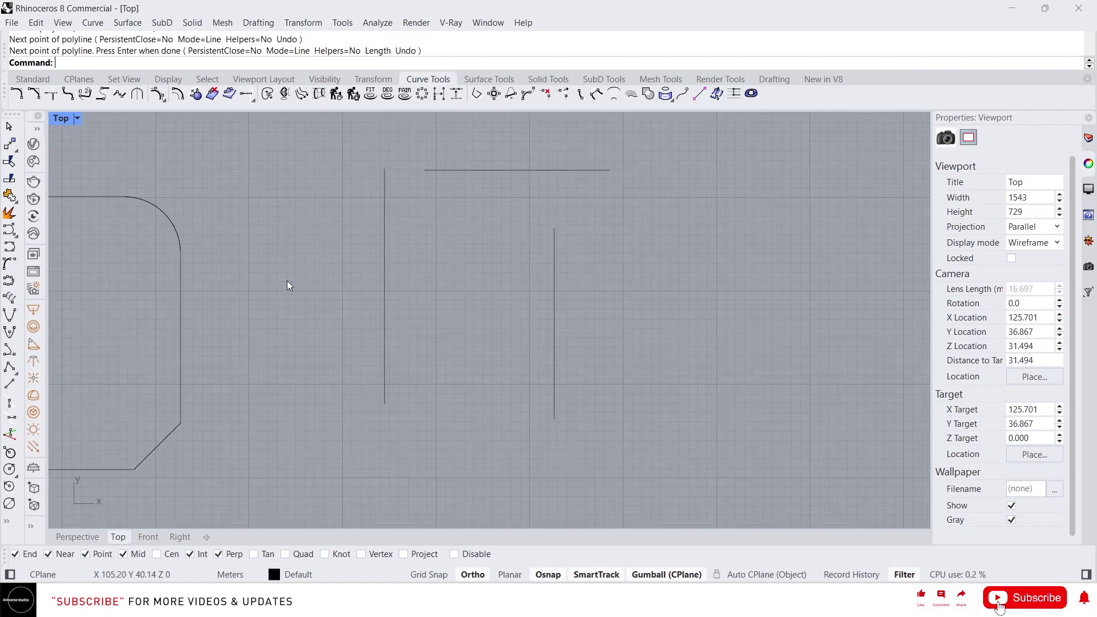
Connect the first vertical line to the horizontal line, and the horizontal line to the second vertical line, with Join set to Yes.
click(56, 100)
click(382, 194)
click(427, 172)
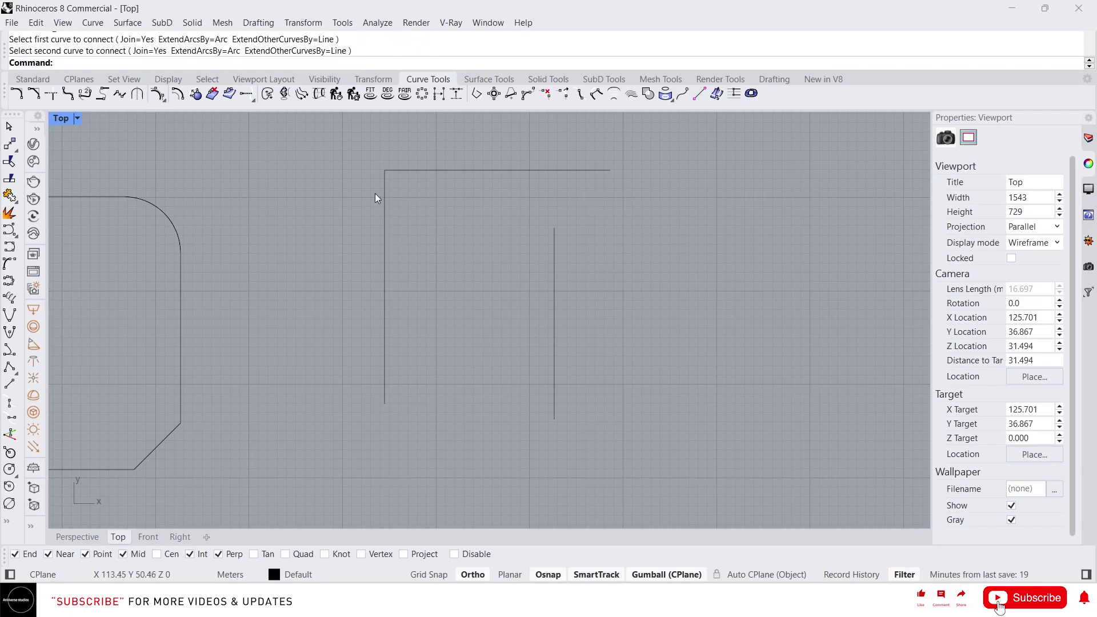
key(Return)
click(547, 171)
click(553, 255)
Draw a 12-pointed star with the Polygon command's Star option, above and to the right of the connected lines.
click(69, 95)
key(Page_Down)
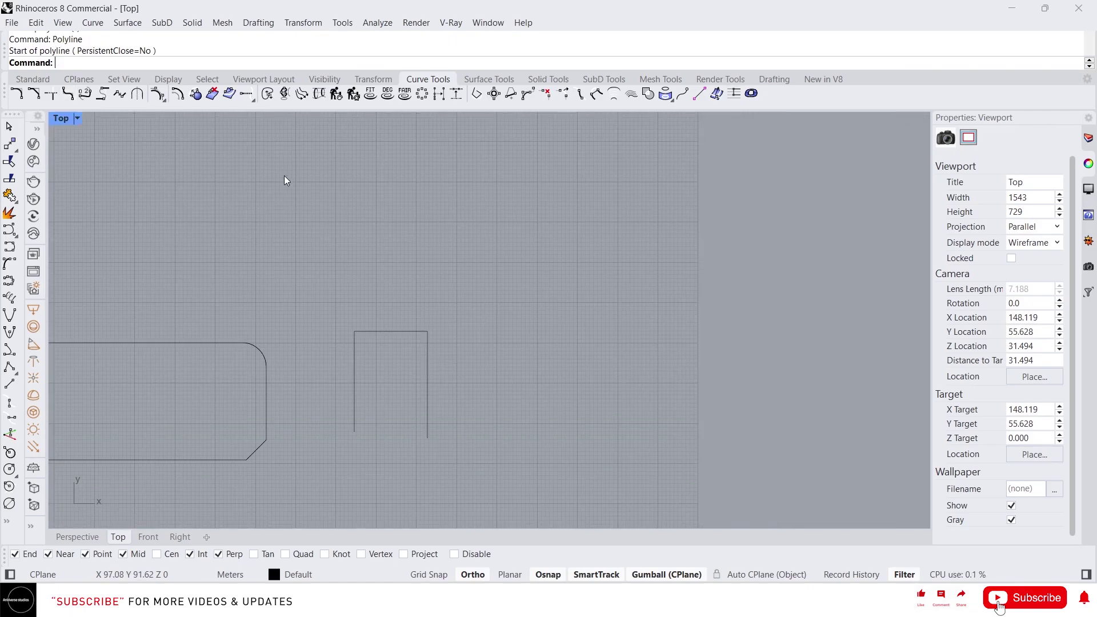
text(Polyline)
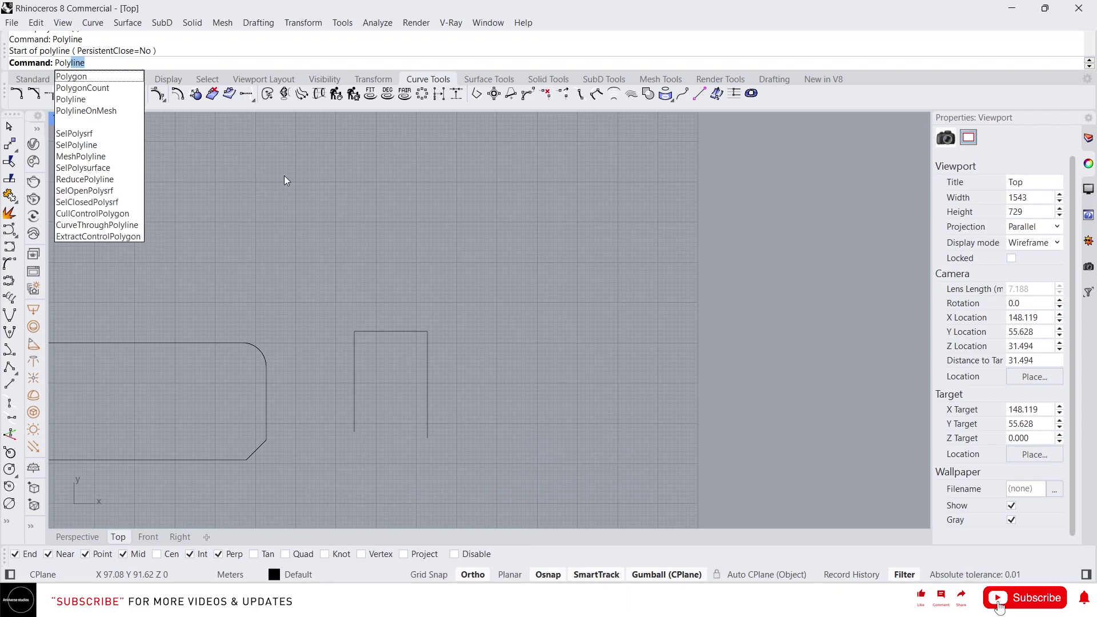
click(71, 77)
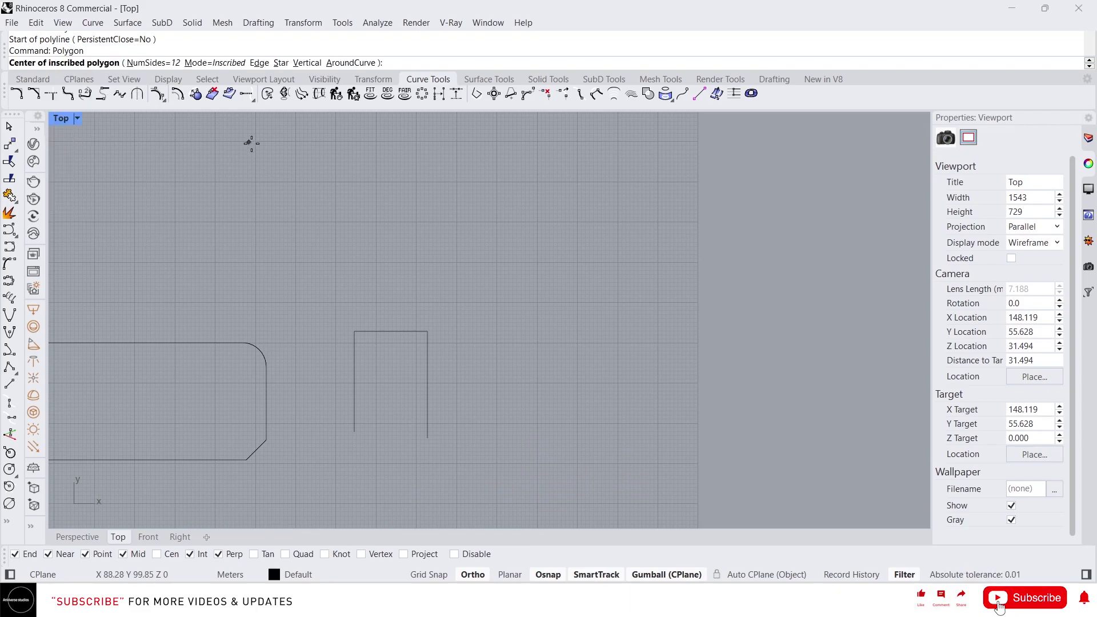
click(280, 63)
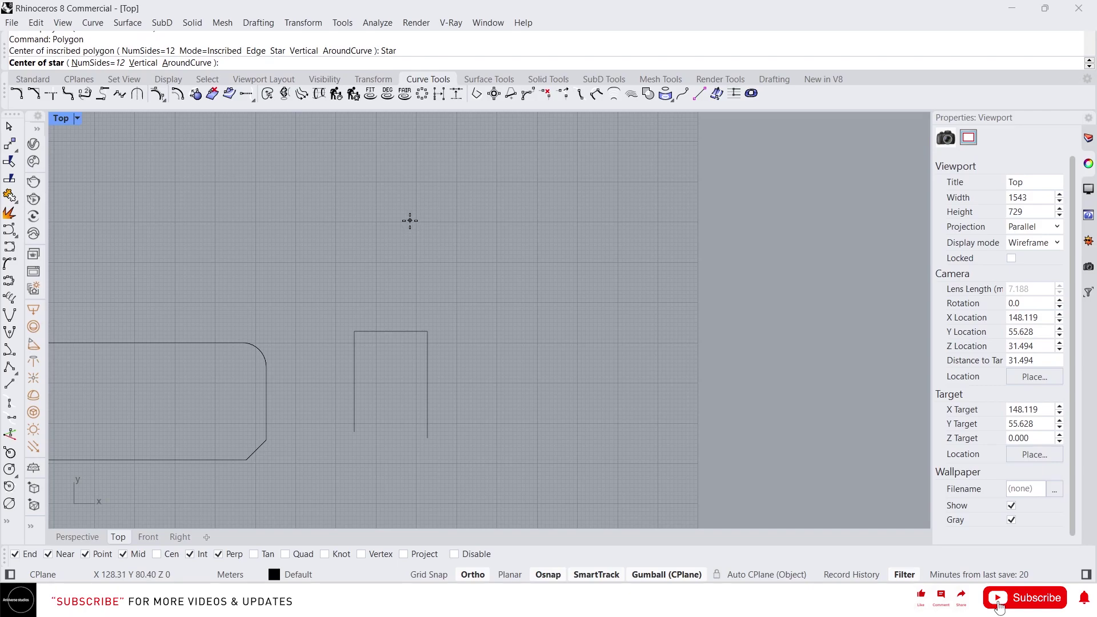
click(572, 270)
click(572, 400)
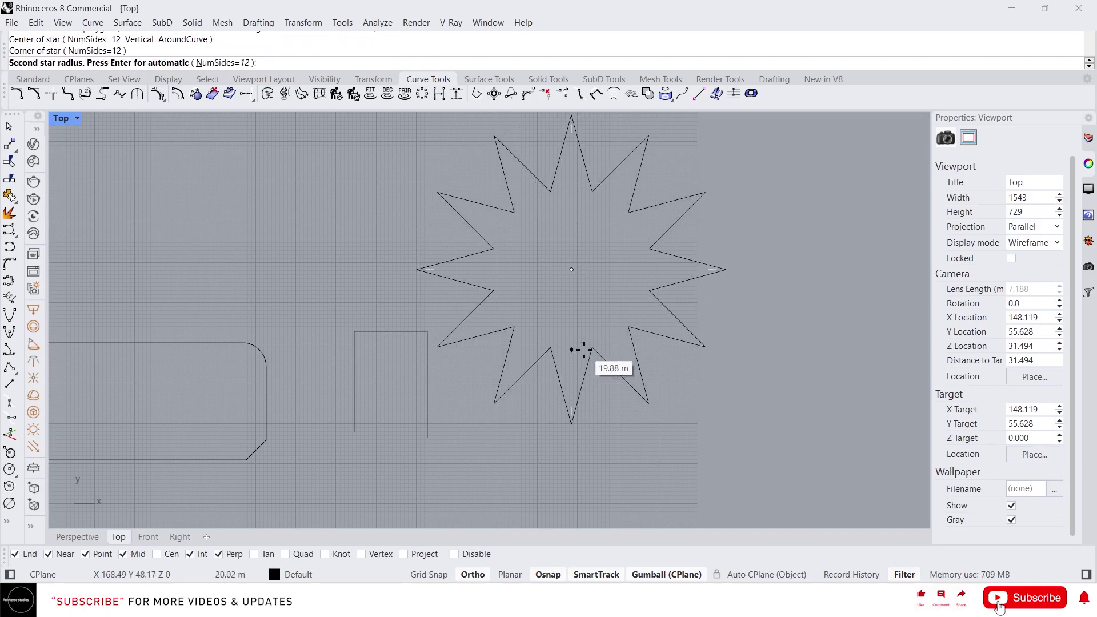
click(568, 327)
Fillet all corners of the star at once with Fillet Corners, using a radius of 1.
right_drag(247, 258, 177, 293)
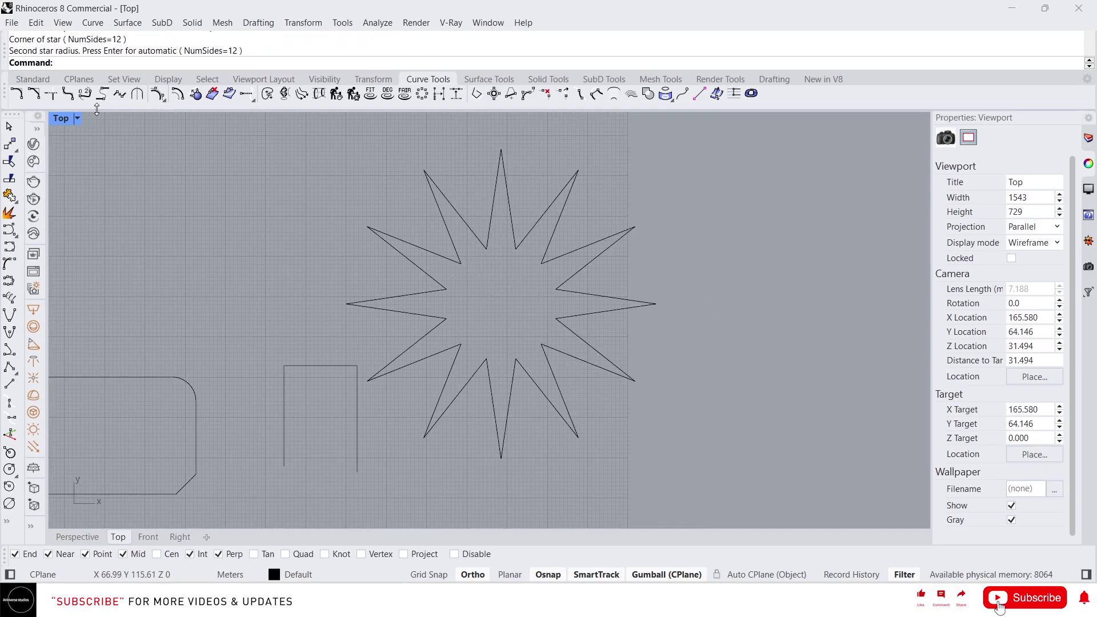
click(85, 93)
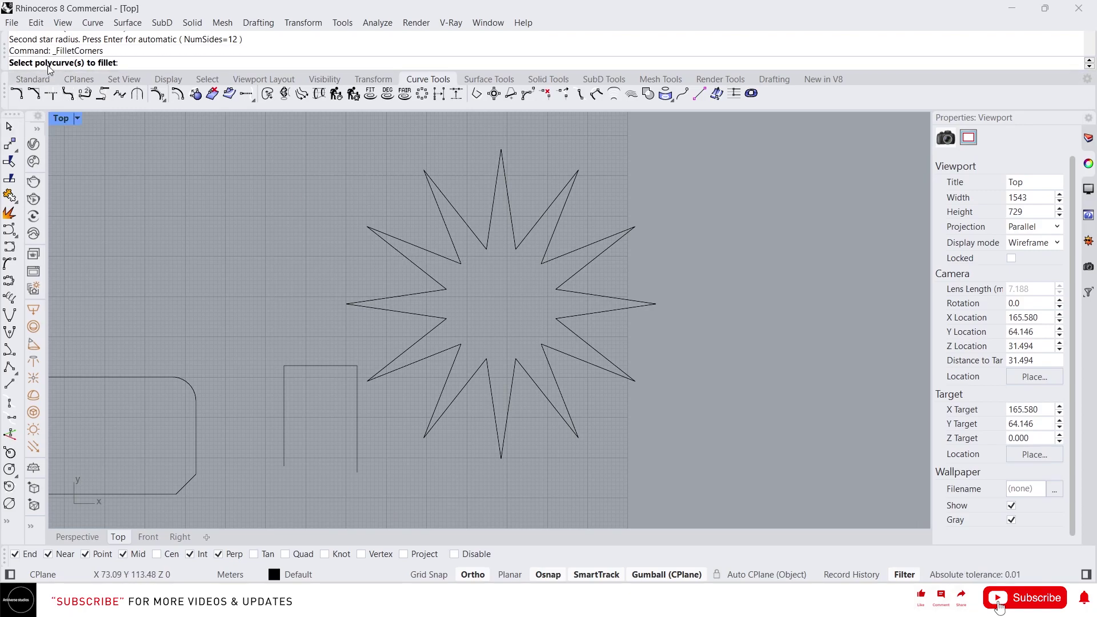
click(402, 239)
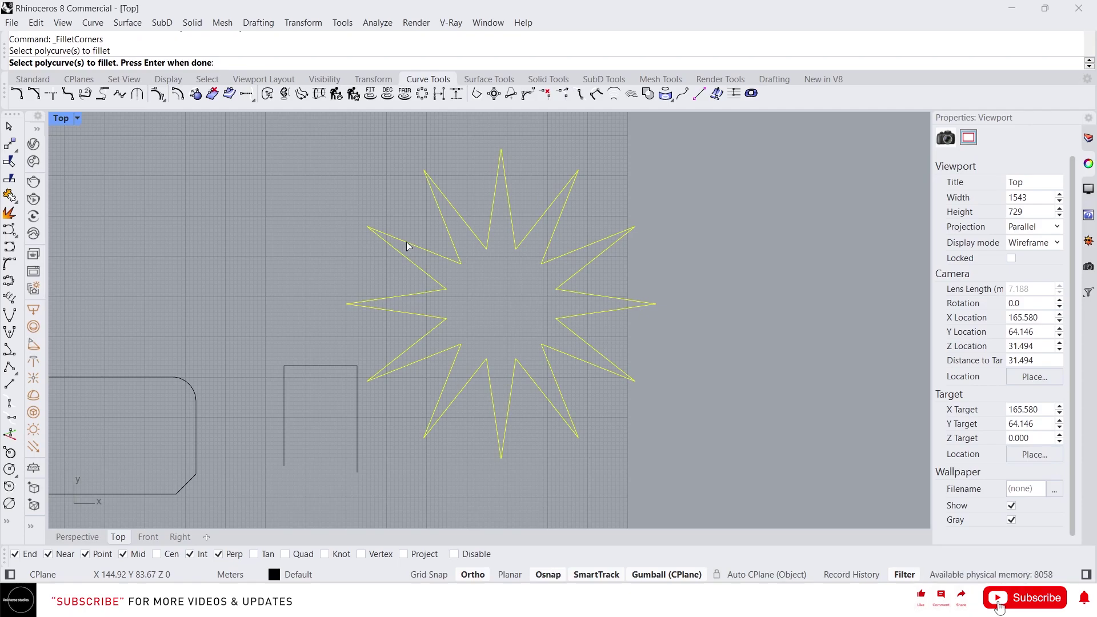
key(Return)
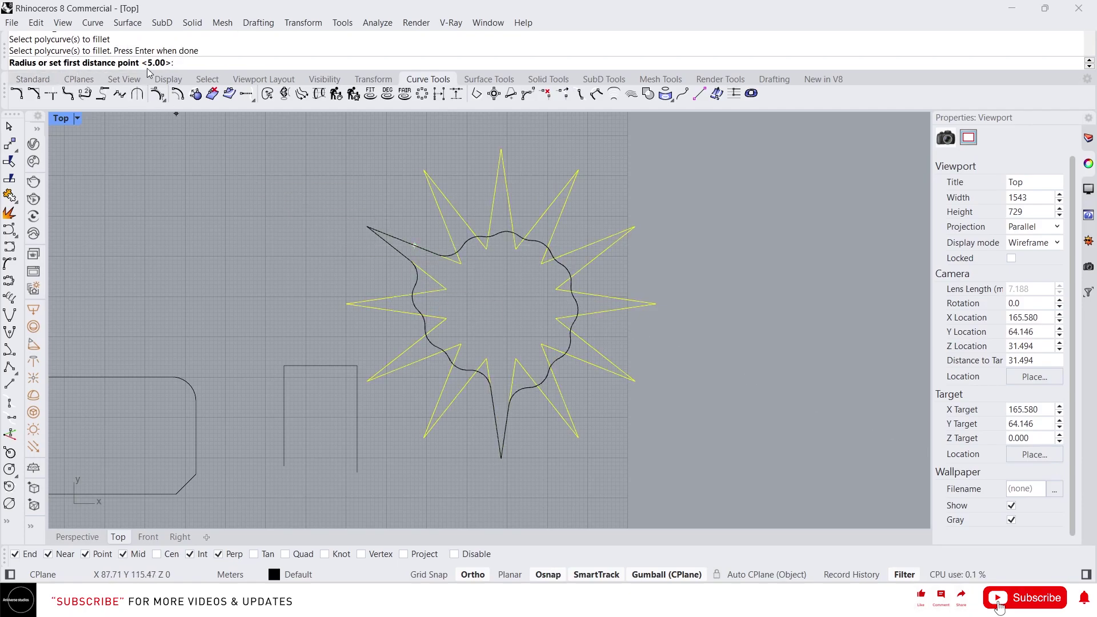
text(2)
key(Return)
key(BackSpace)
text(1)
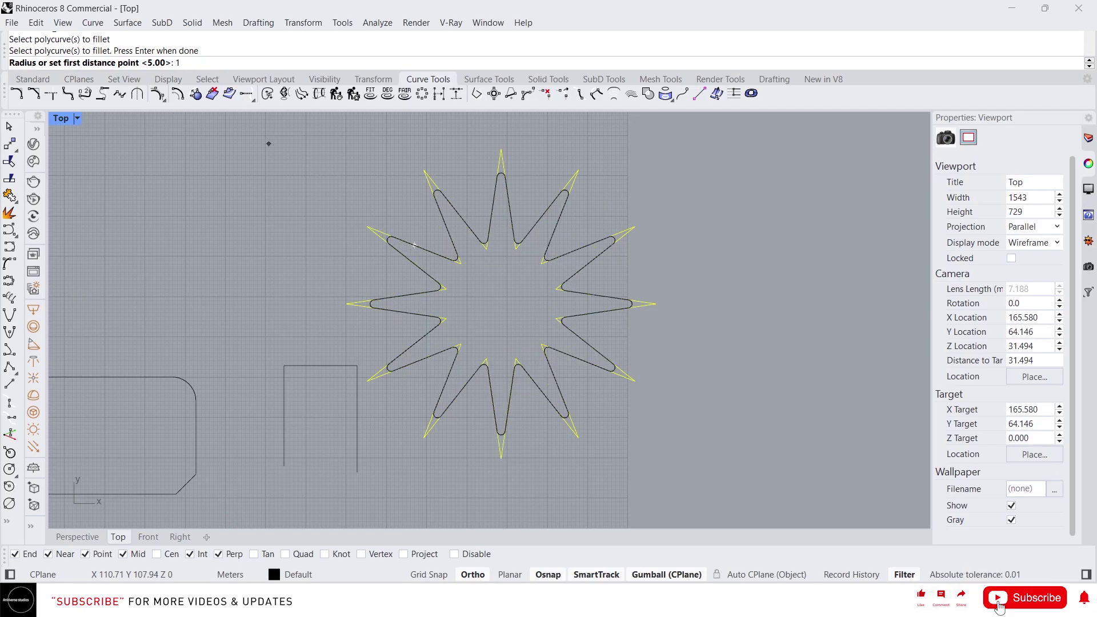
scroll(409, 244, up, 3)
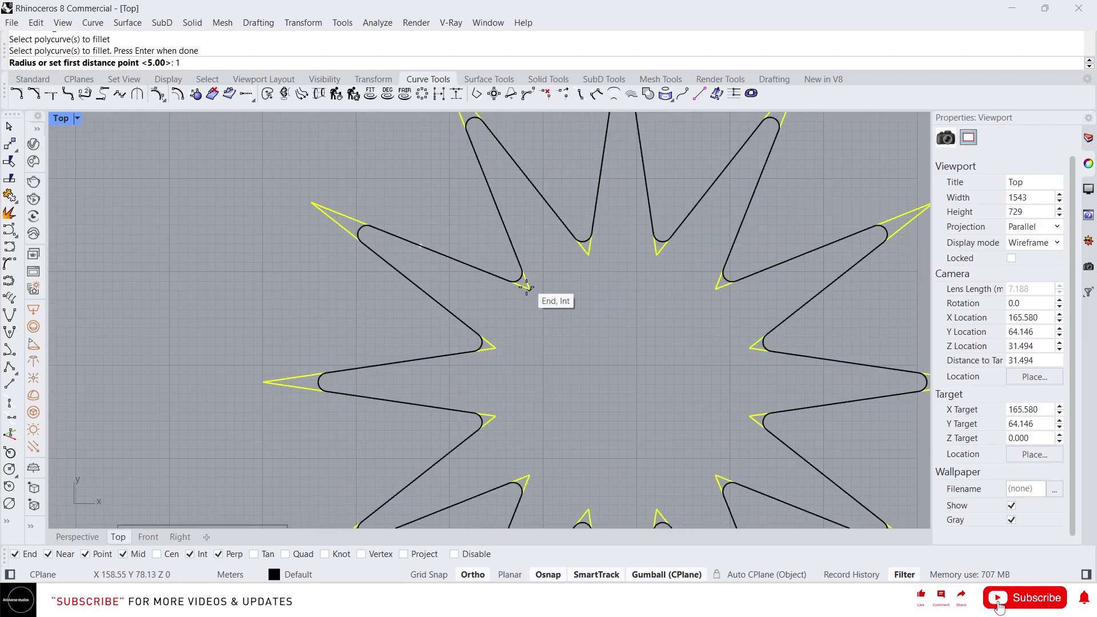
scroll(594, 328, down, 2)
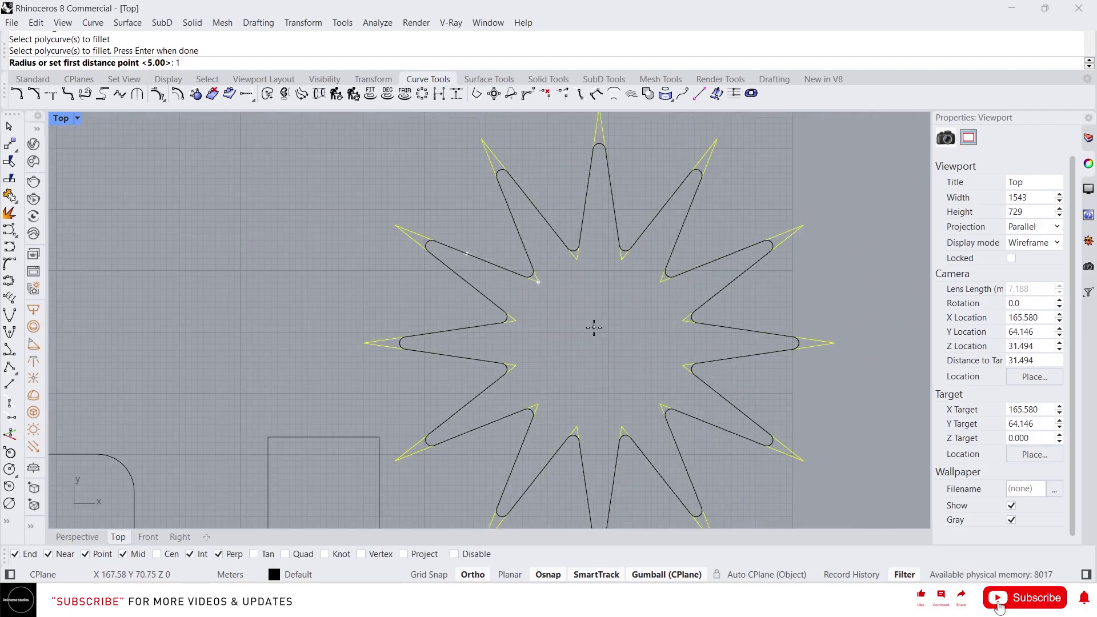
key(Return)
Draw a wide rectangle in the empty area above the filleted and chamfered outline.
scroll(594, 327, down, 5)
scroll(594, 314, up, 2)
scroll(657, 308, down, 3)
scroll(660, 309, up, 6)
right_drag(513, 212, 498, 309)
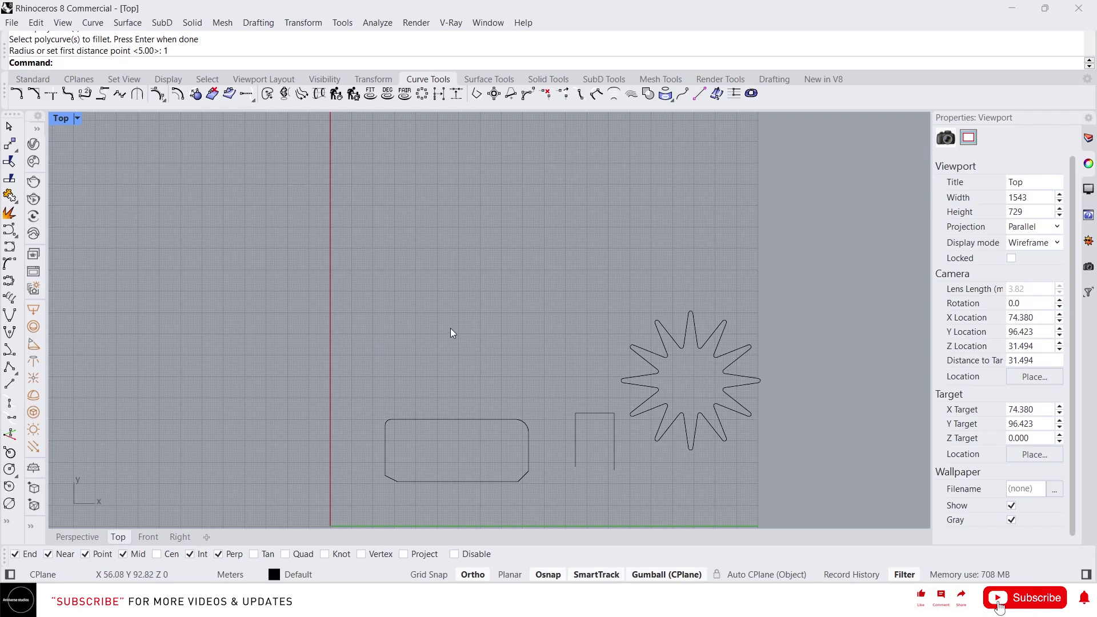
text(rectangle)
key(Return)
click(362, 282)
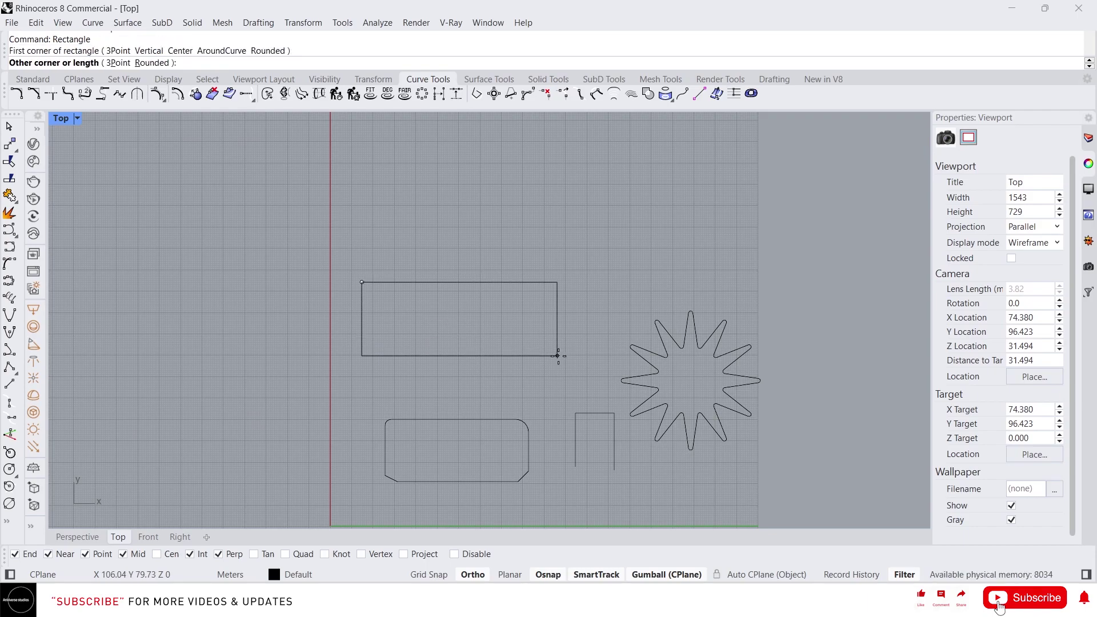
click(581, 361)
scroll(557, 365, up, 2)
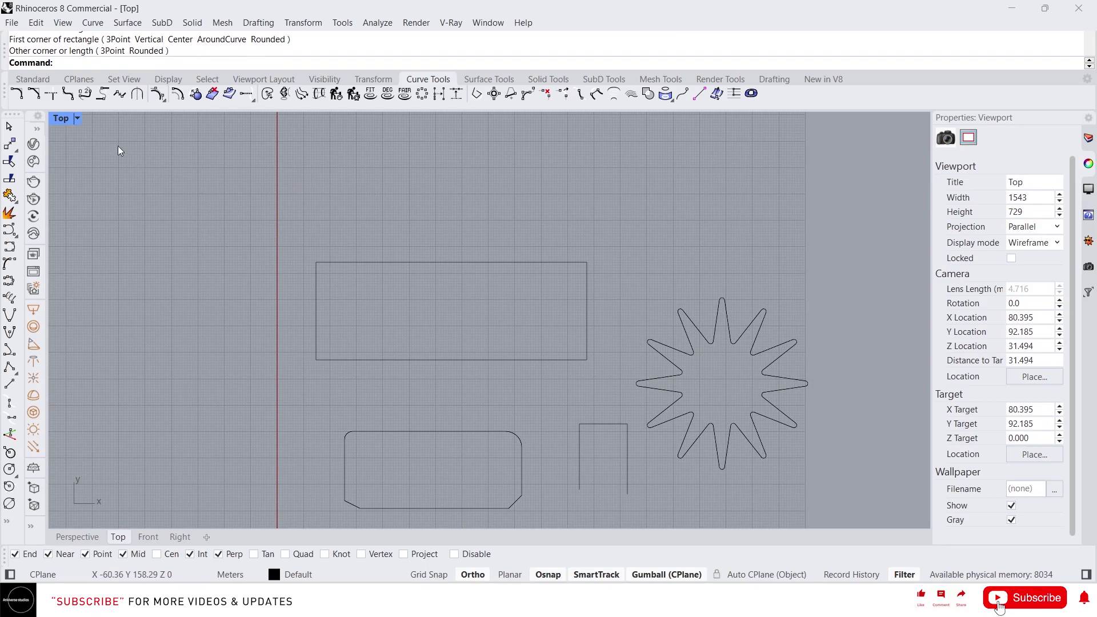
Fillet all four corners of the new rectangle with Fillet Corners, using a radius of 10.
click(68, 95)
click(396, 324)
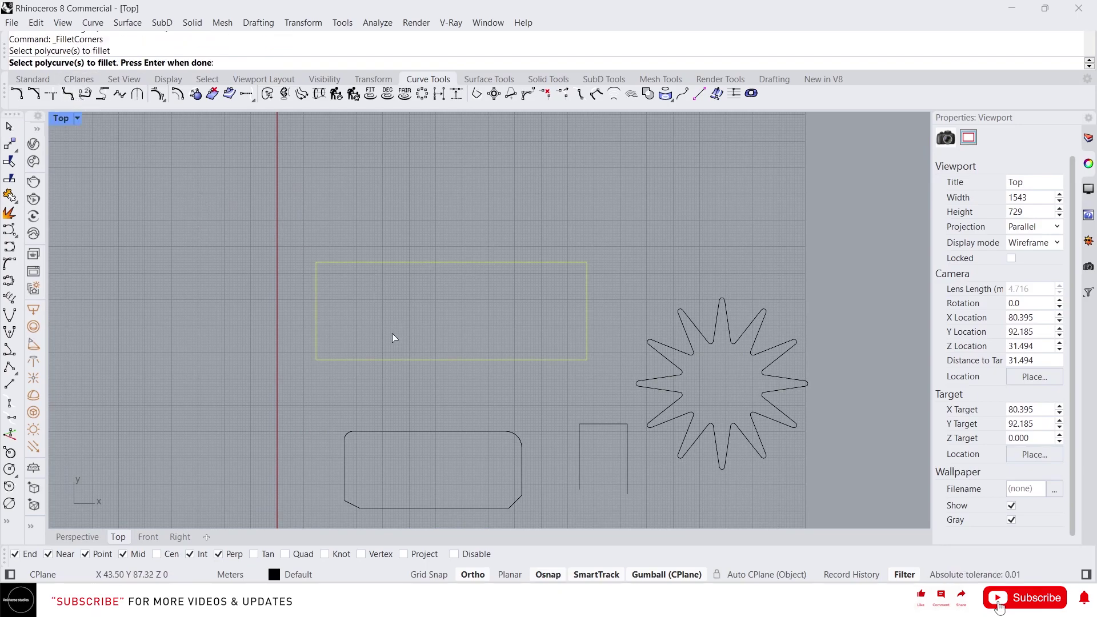
key(Return)
scroll(573, 264, up, 3)
scroll(573, 264, up, 2)
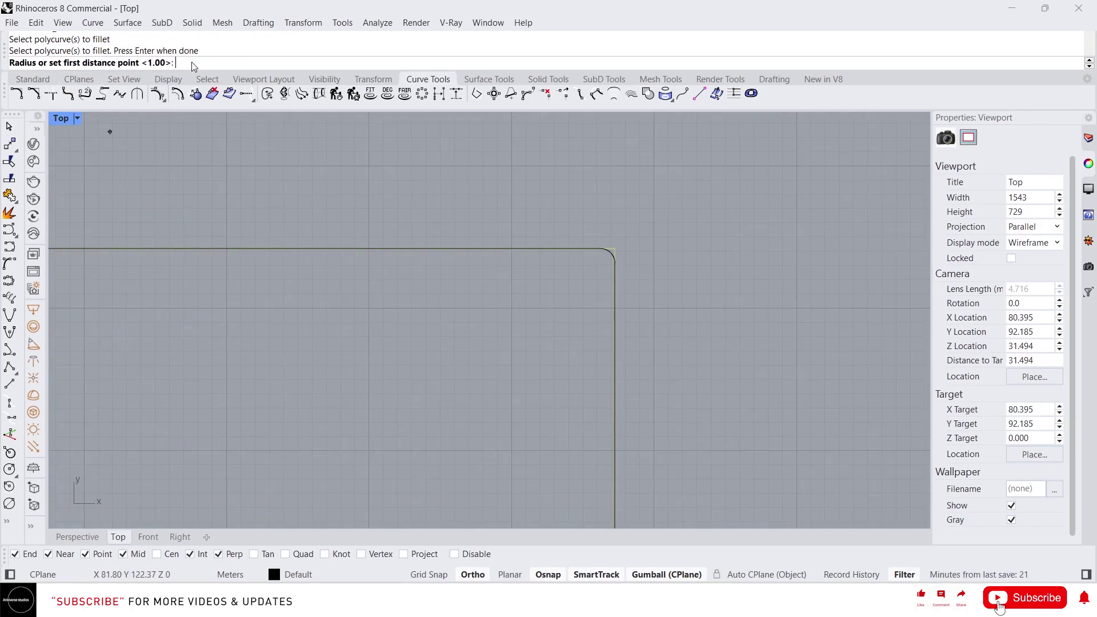
text(5)
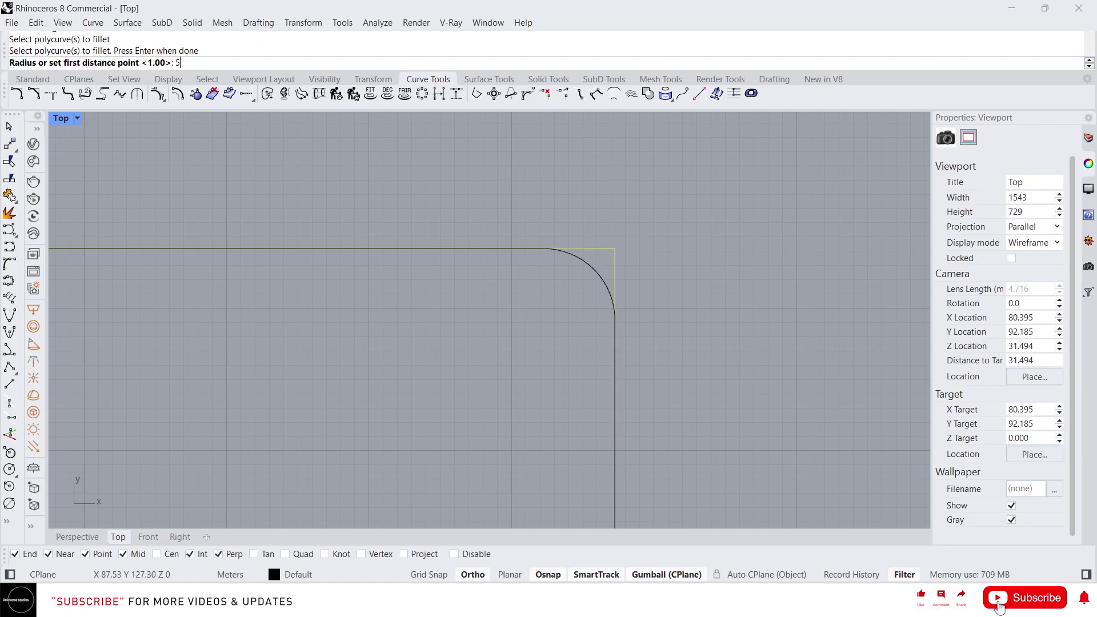
text(10)
key(Return)
scroll(714, 234, down, 10)
scroll(577, 280, up, 2)
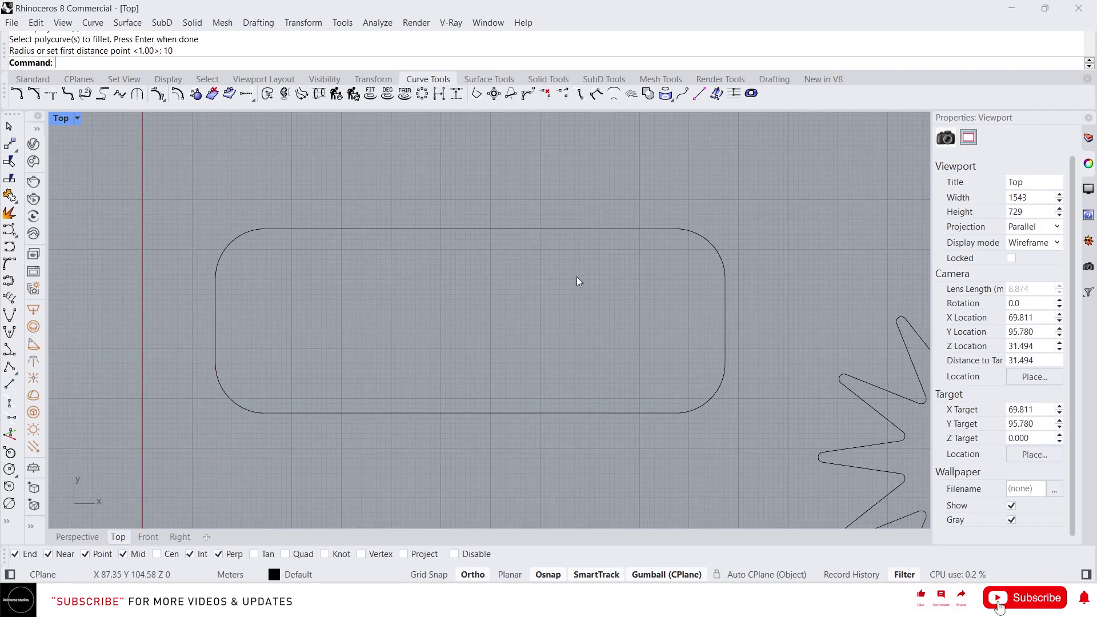
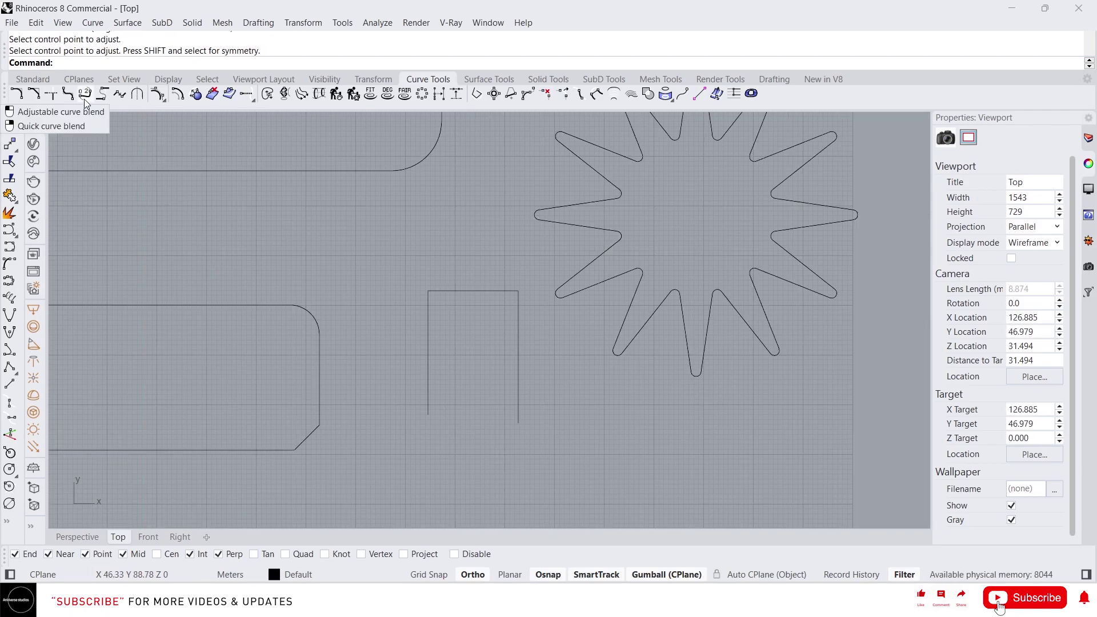
Start an adjustable curve blend between the two open lower ends of the connected U-shaped polyline.
click(84, 99)
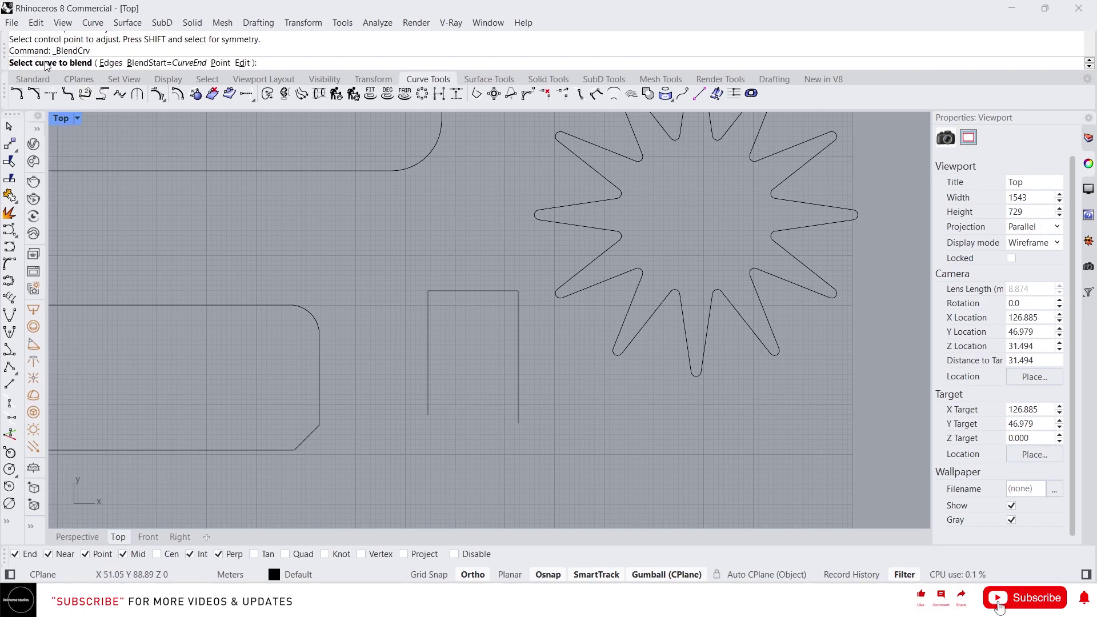
click(428, 351)
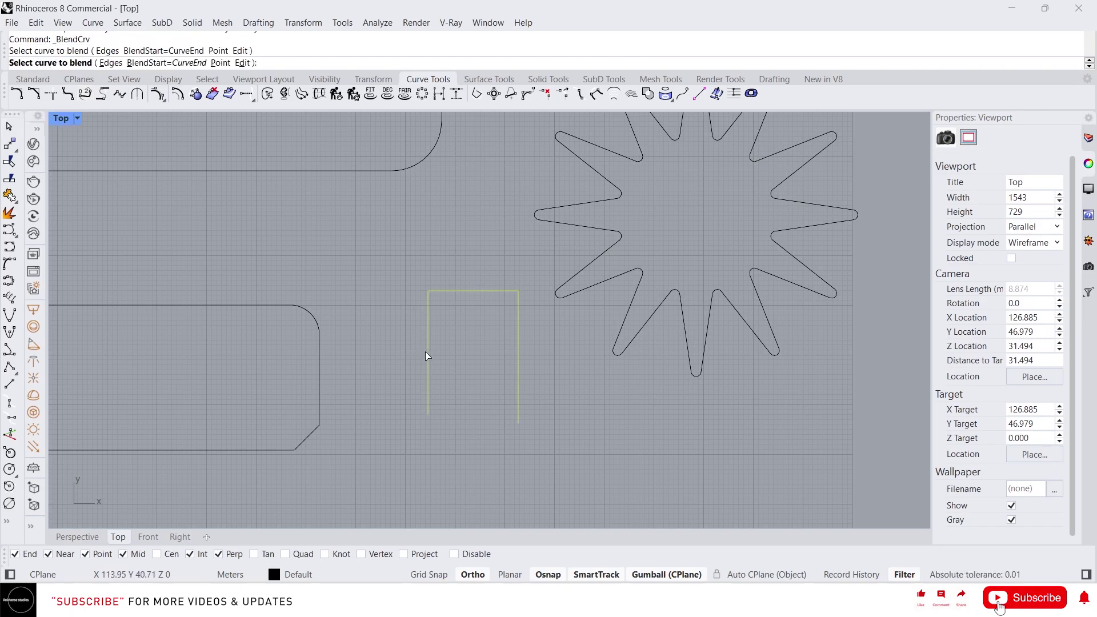
click(518, 390)
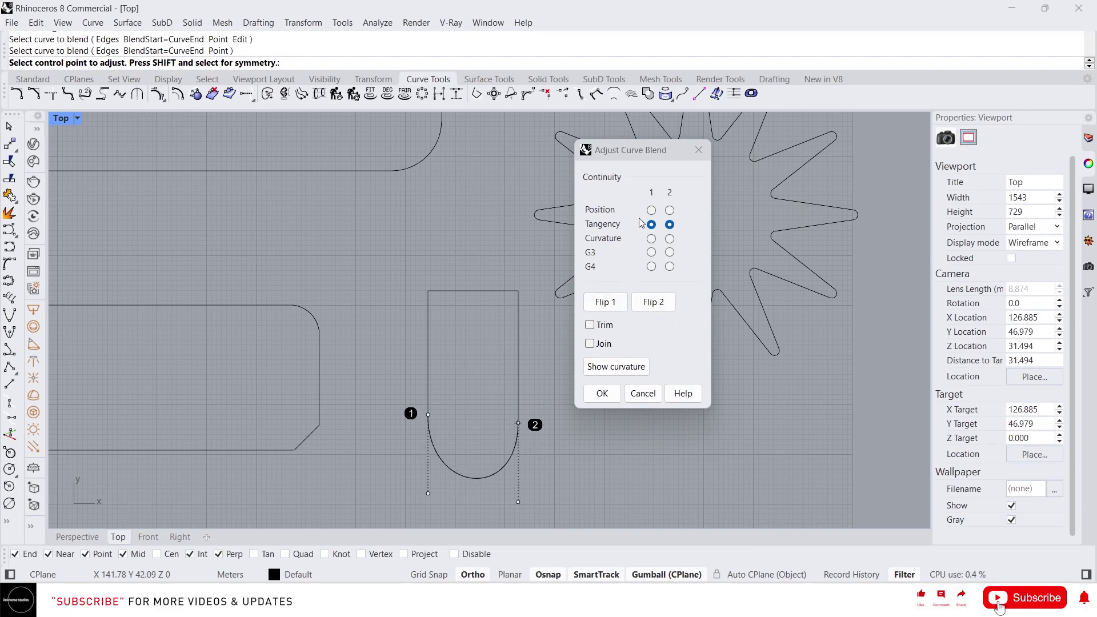
drag(622, 148, 646, 151)
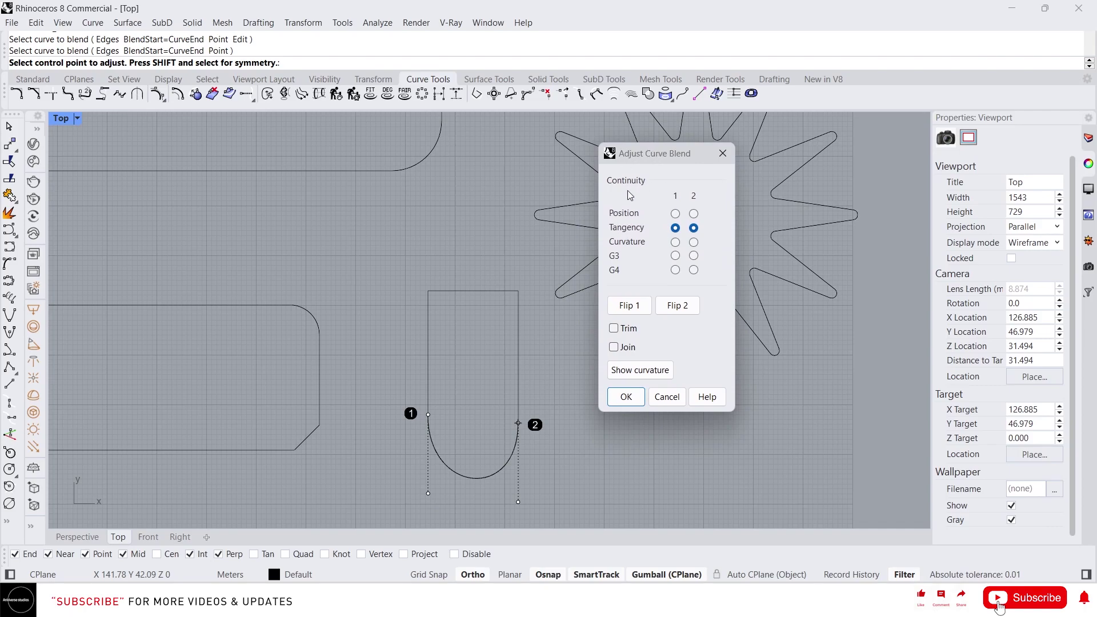
Try Position and Tangency continuity at both ends of the blend, and set both ends to Curvature.
click(676, 214)
click(693, 214)
click(676, 228)
click(694, 227)
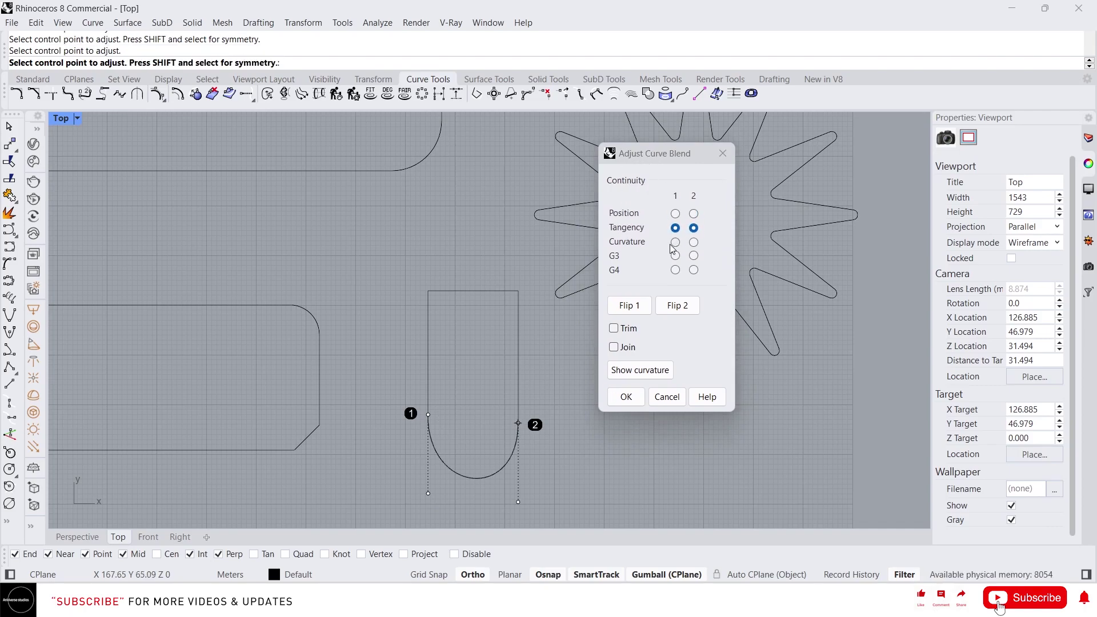
click(693, 241)
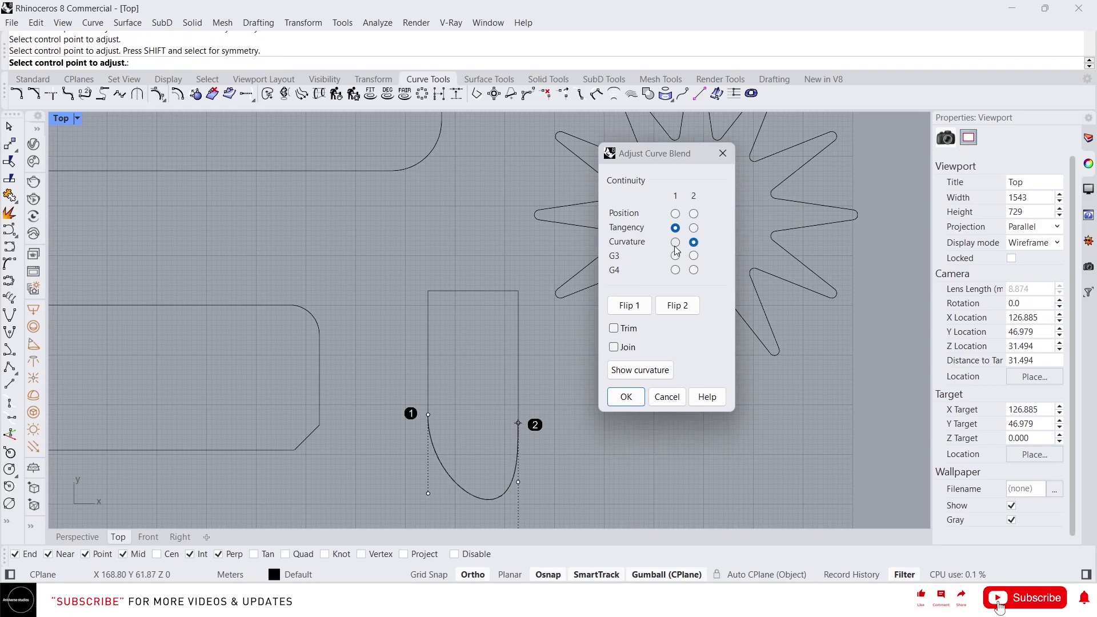
click(675, 242)
Move the outermost control point at blend end 1 farther down to reshape the curve, and accept the blend.
scroll(452, 377, down, 2)
scroll(389, 437, up, 3)
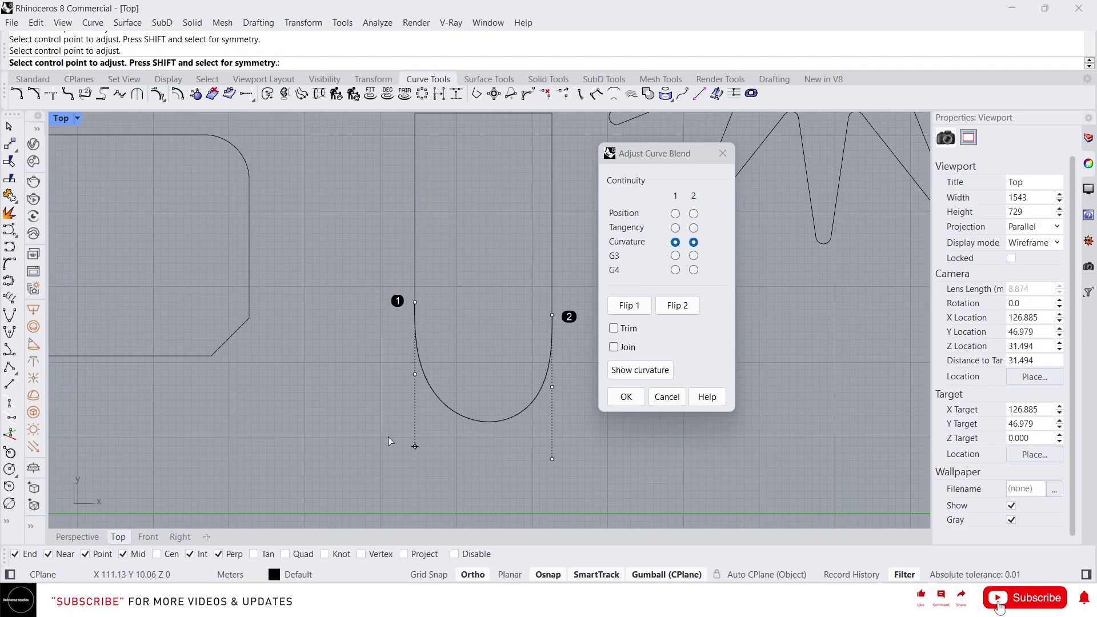
click(415, 444)
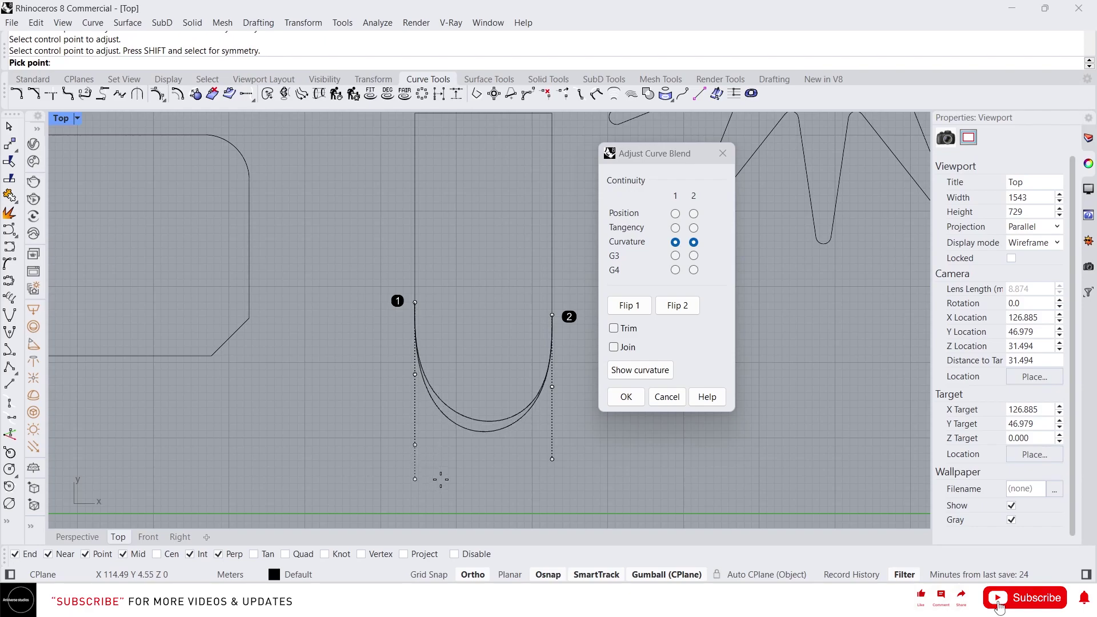
click(504, 483)
scroll(395, 400, down, 3)
scroll(372, 357, up, 1)
key(Return)
scroll(395, 245, down, 6)
scroll(417, 293, up, 4)
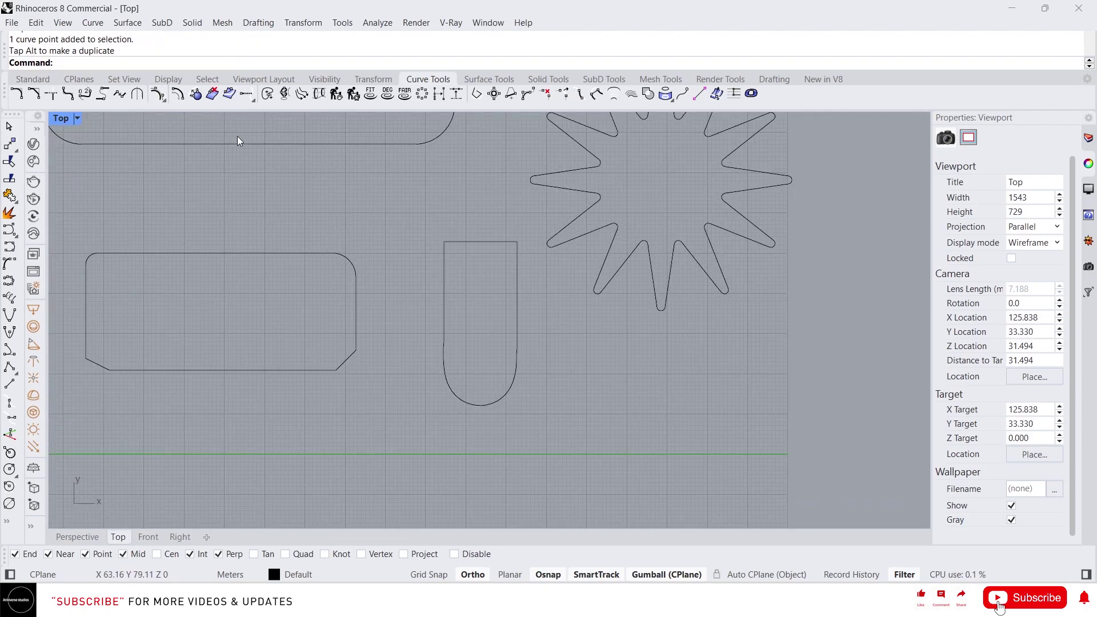
Display the rounded star's control points to examine them at its filleted tips, and hide them again.
click(158, 95)
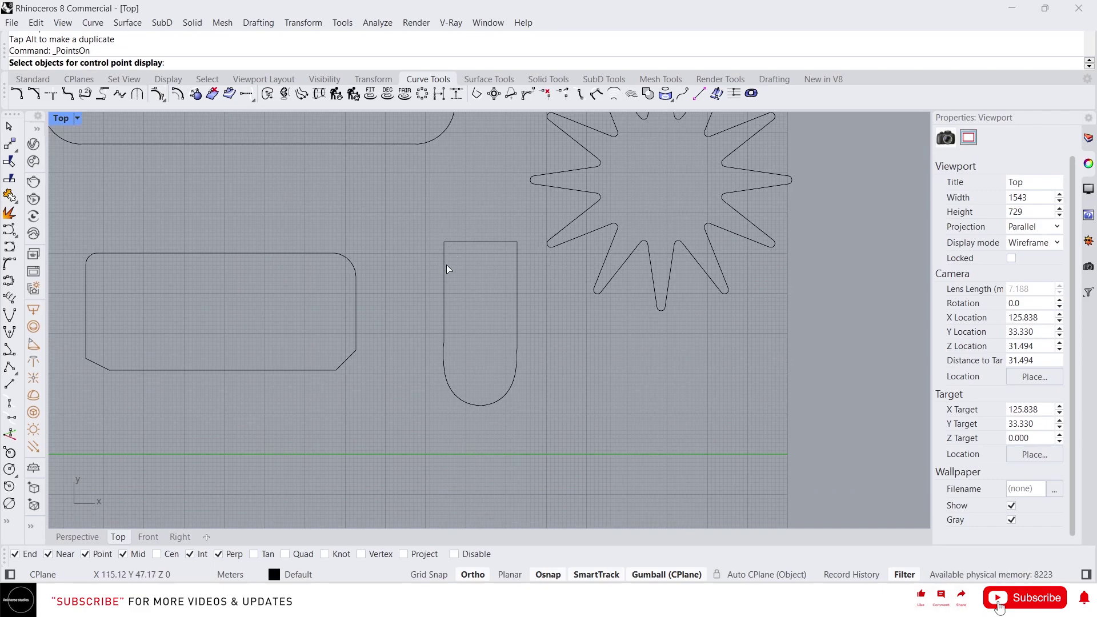
click(551, 242)
key(Return)
scroll(585, 281, up, 4)
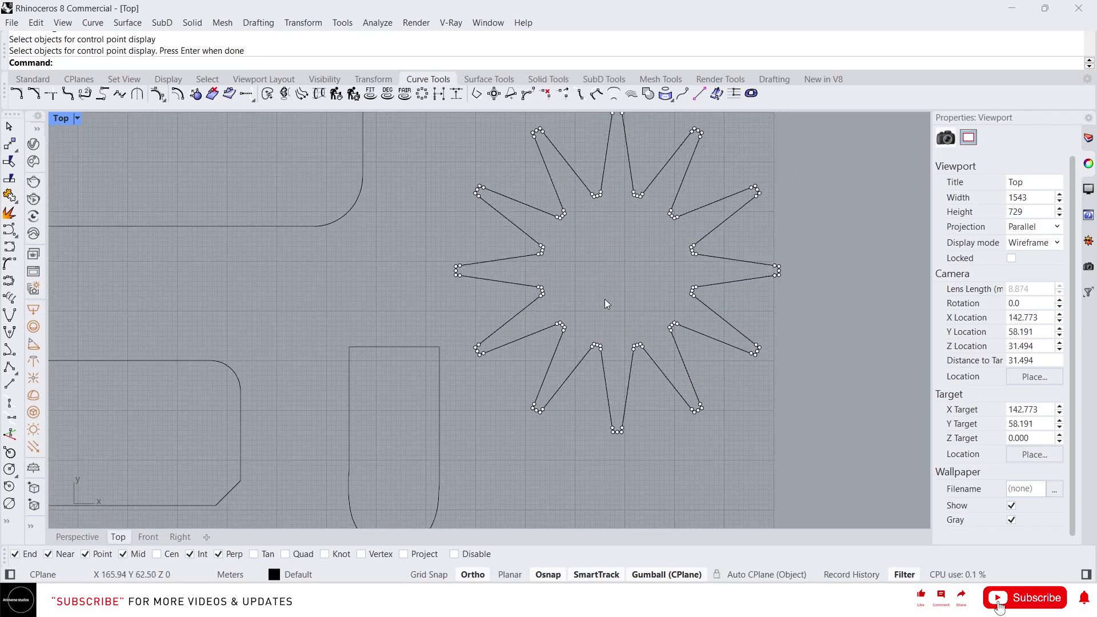
key(Escape)
scroll(607, 286, down, 4)
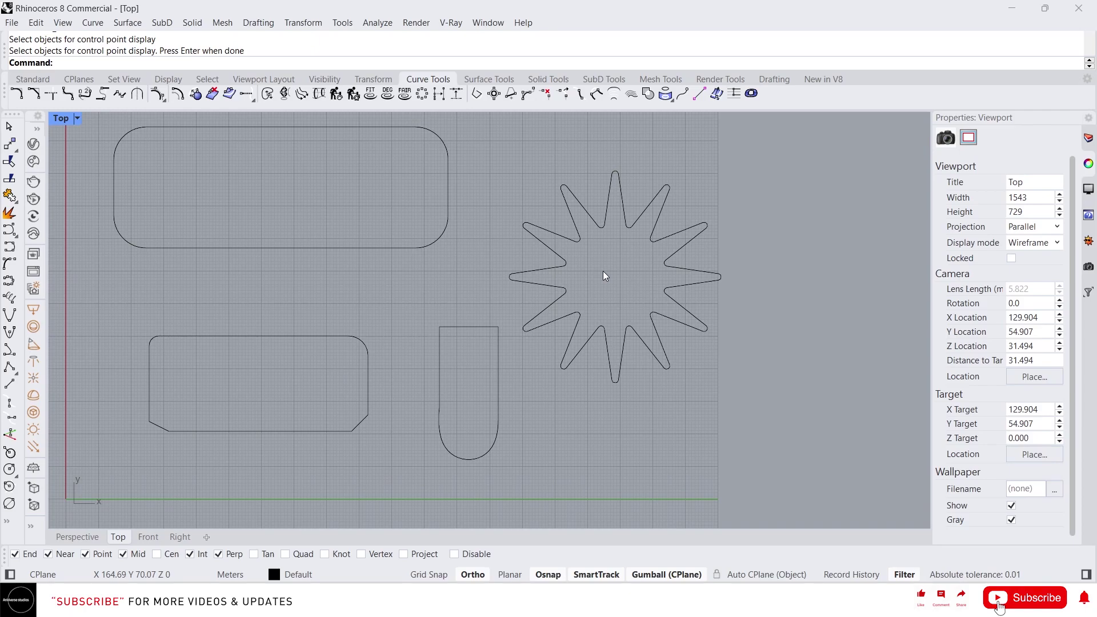
Turn the star's control points on once more, inspect them, and turn them off with PointsOff.
key(Return)
key(Escape)
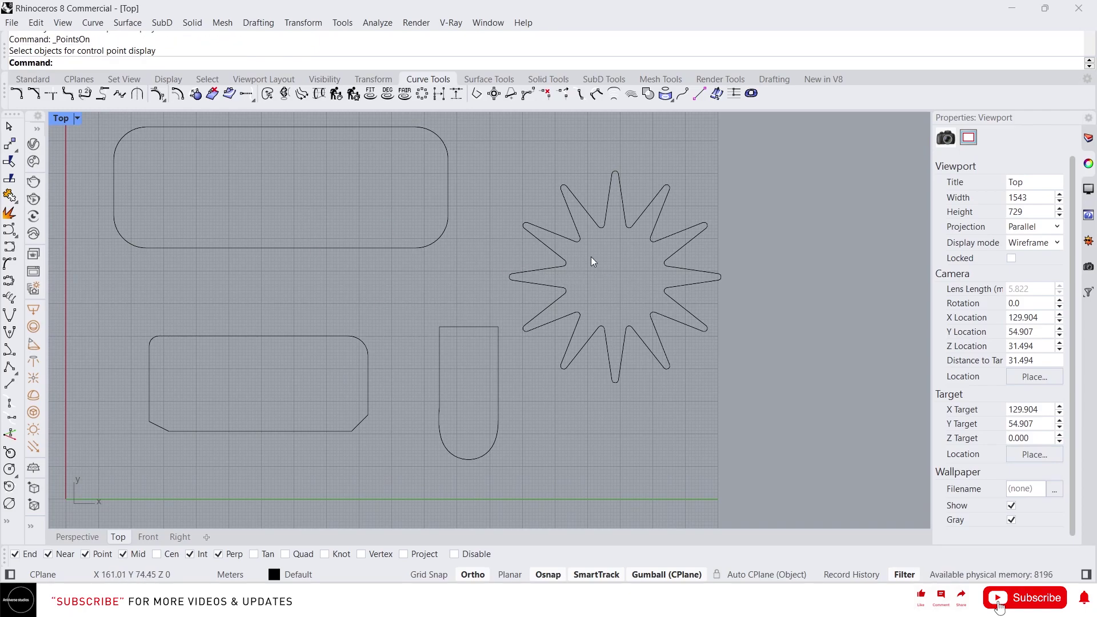
key(Return)
click(586, 259)
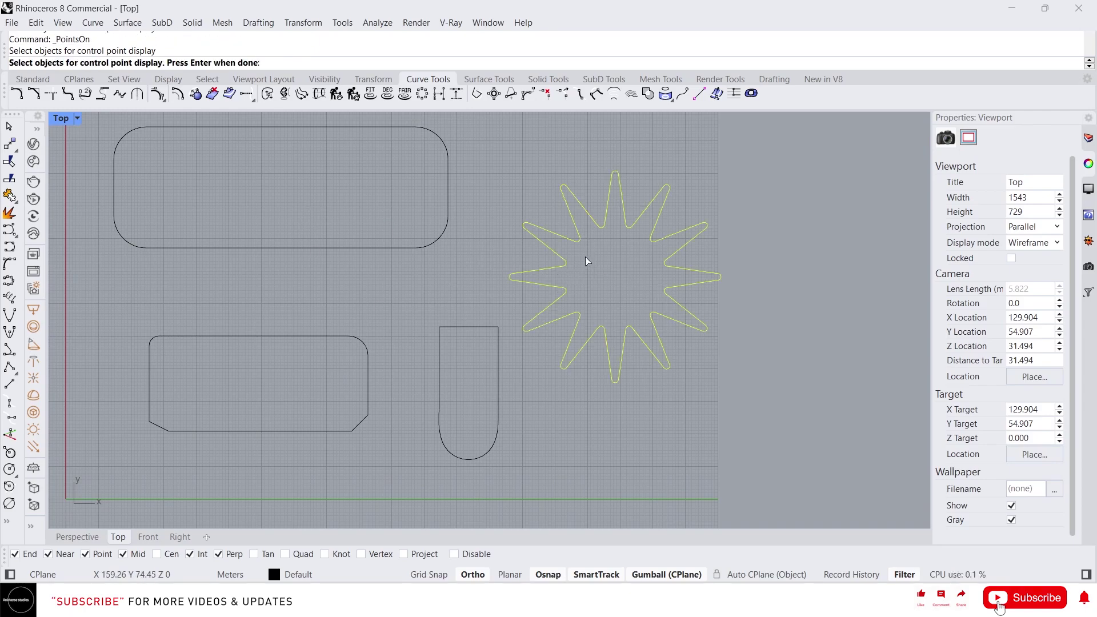
key(Return)
scroll(602, 277, up, 2)
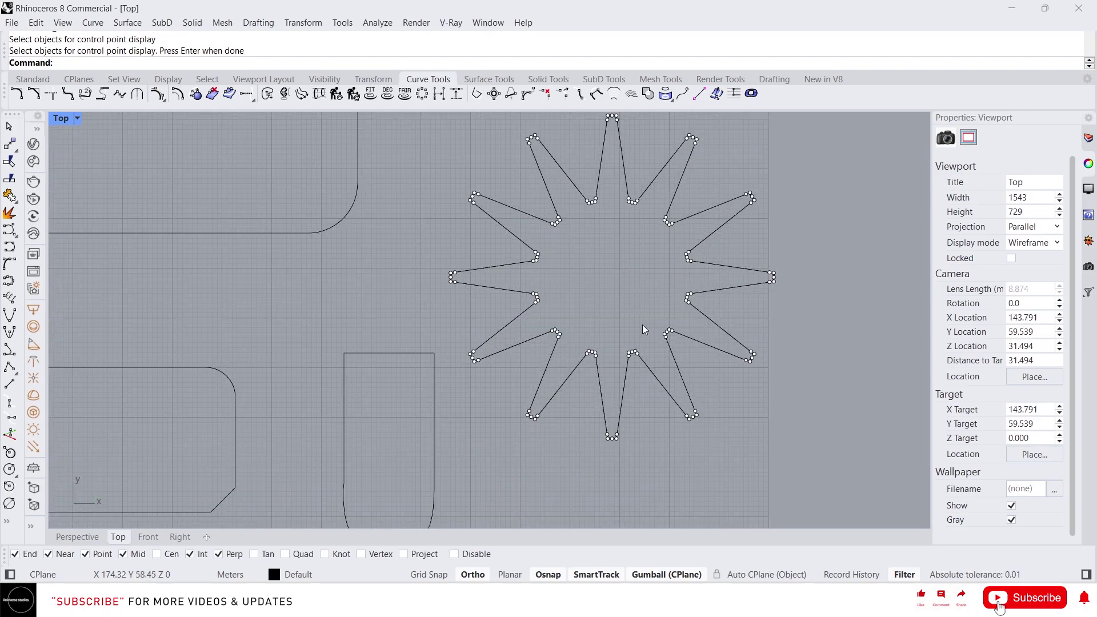
scroll(621, 279, down, 2)
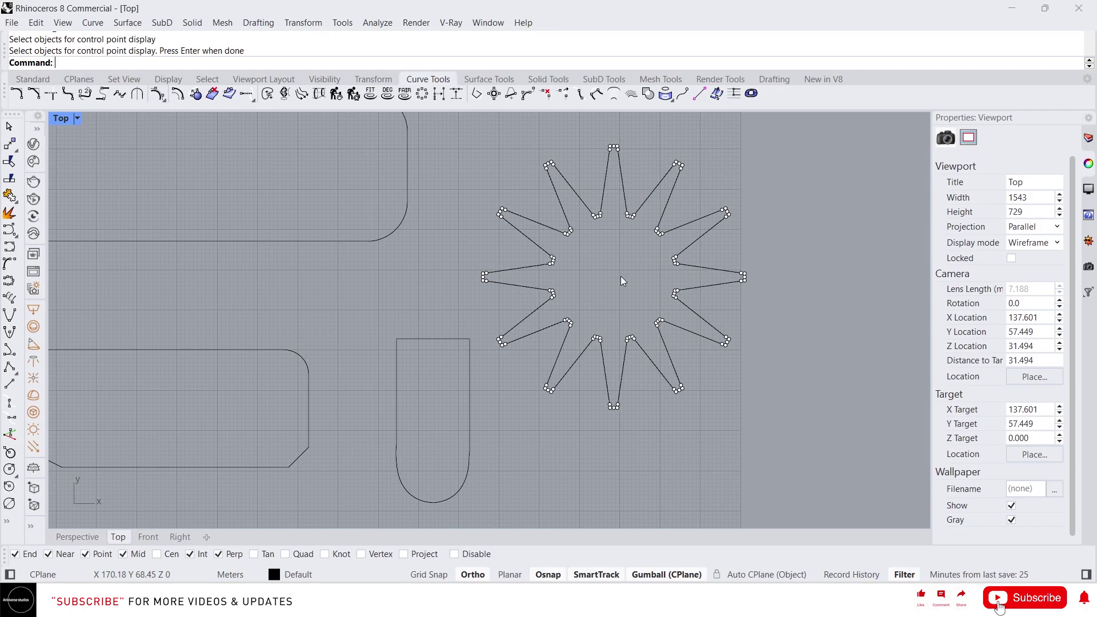
key(F11)
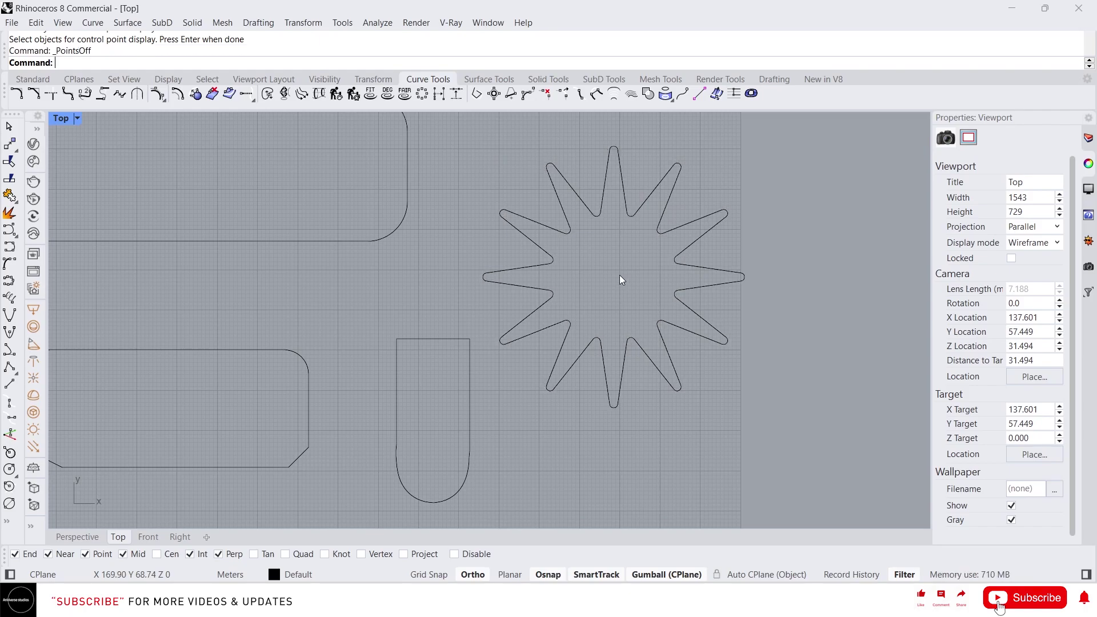
Offset the large rounded rectangle inward with the Offset command, using a distance of 5.
right_drag(488, 228, 528, 256)
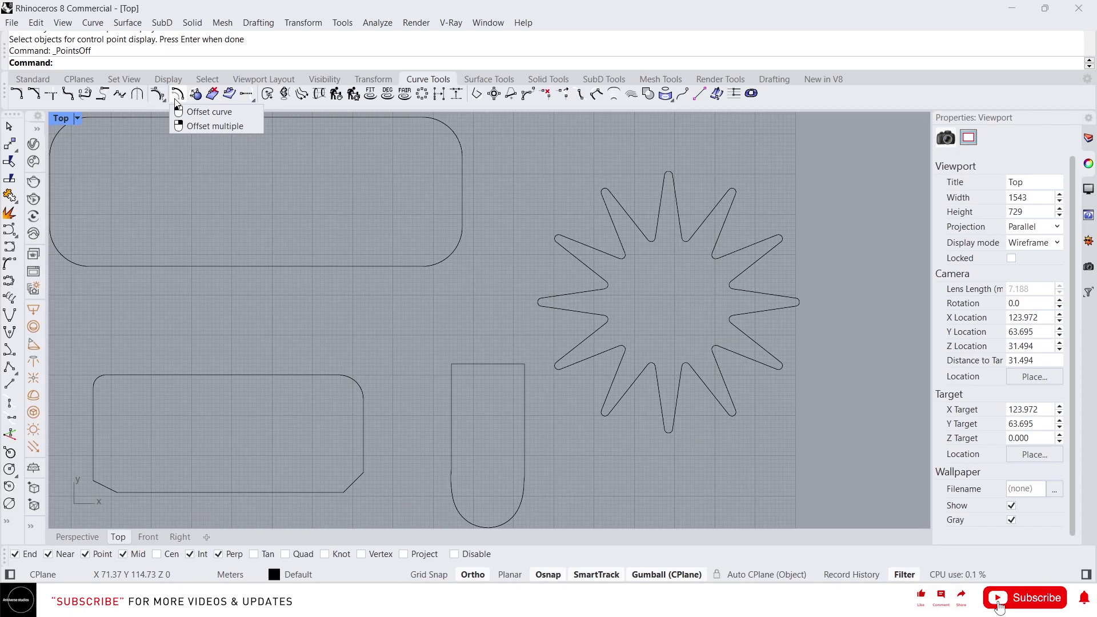
key(Home)
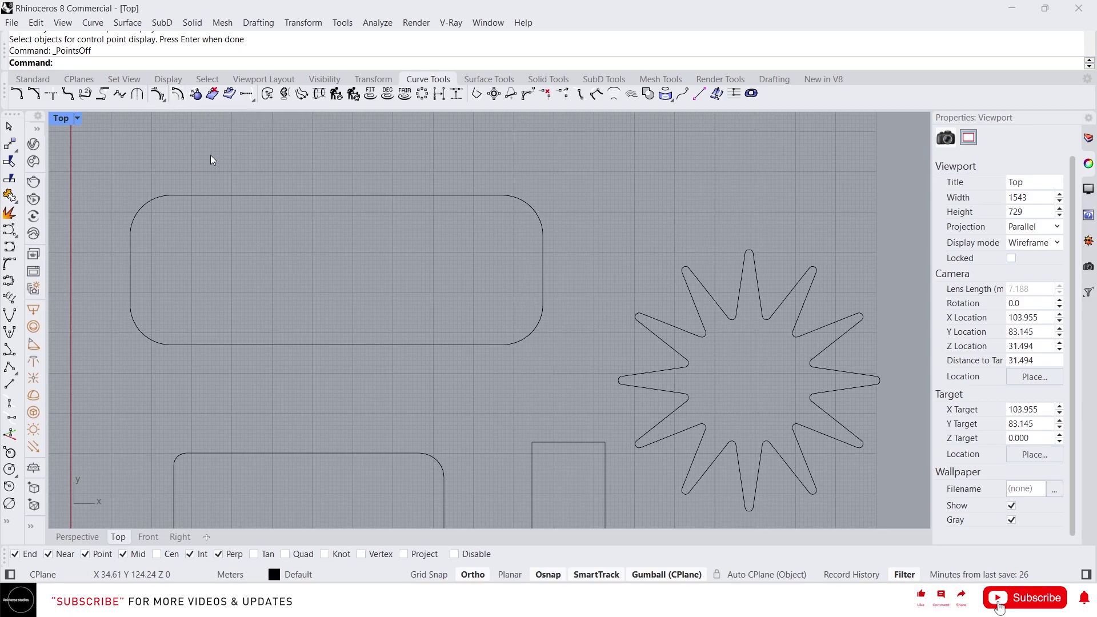
text(Offset)
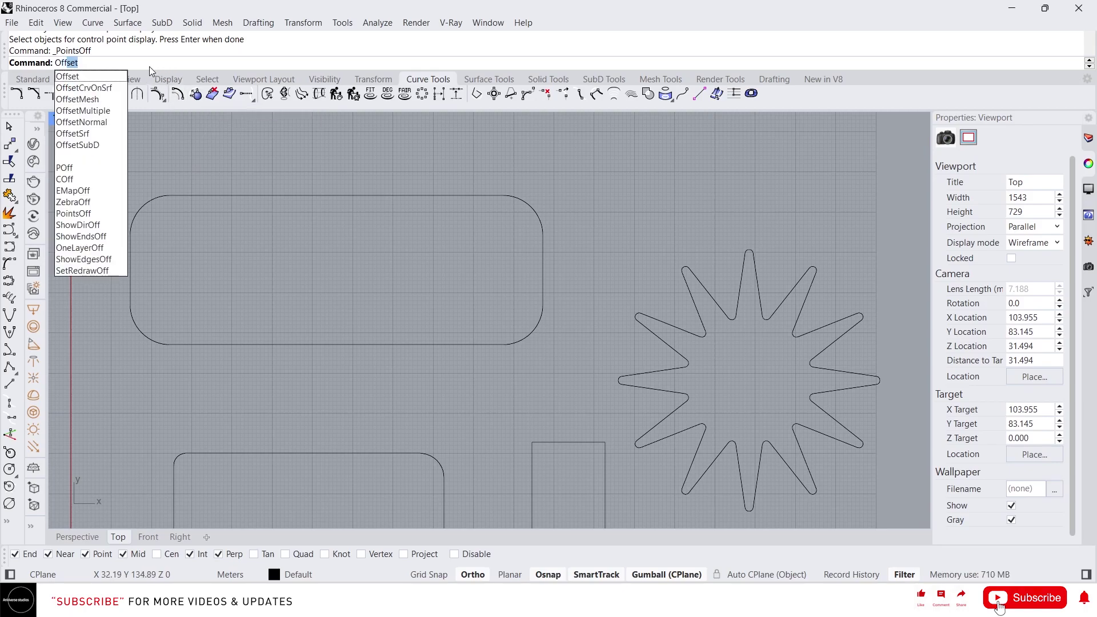
key(Return)
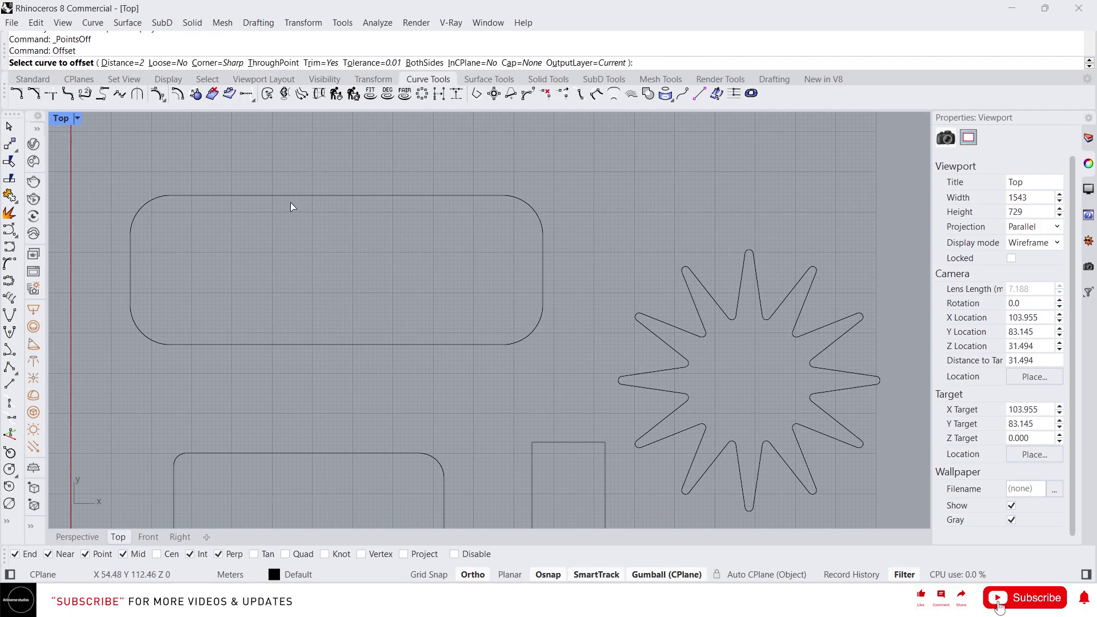
click(126, 66)
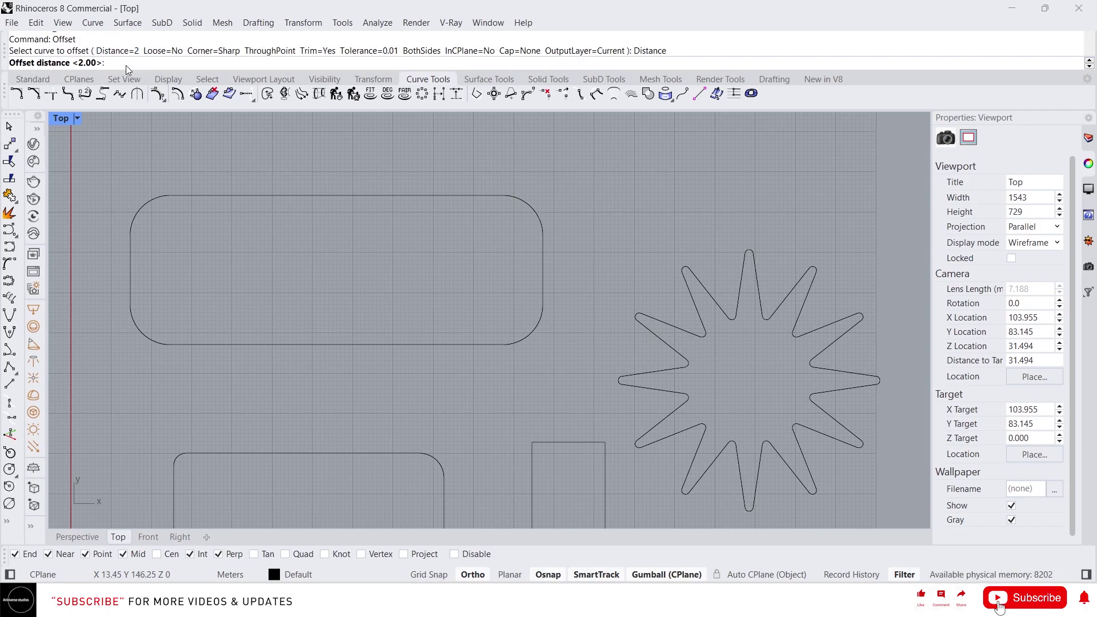
text(5)
key(Return)
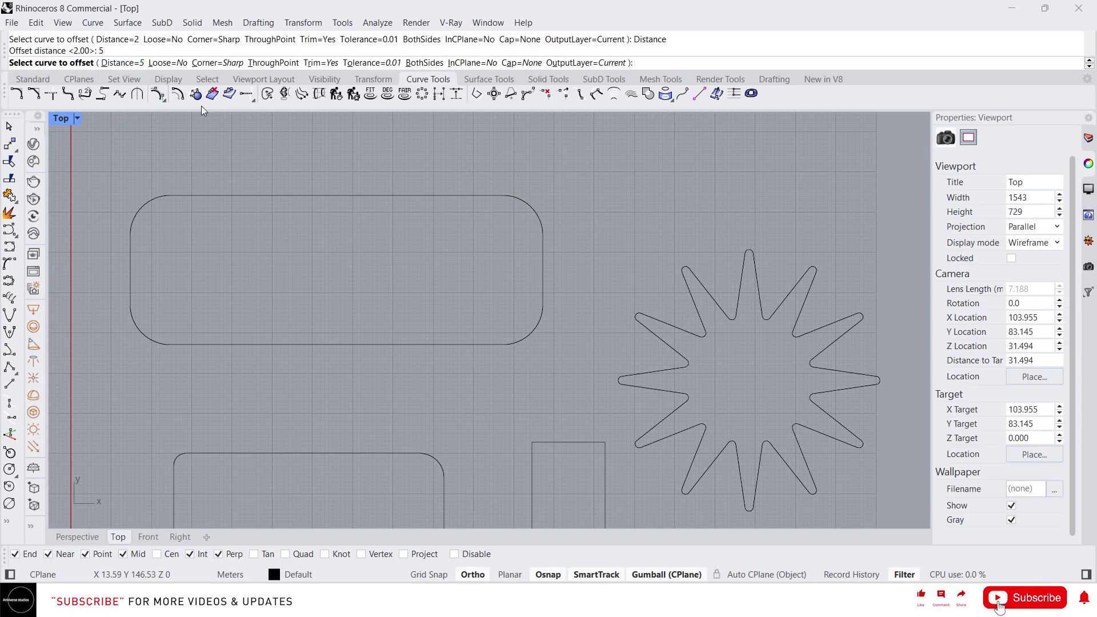
click(271, 196)
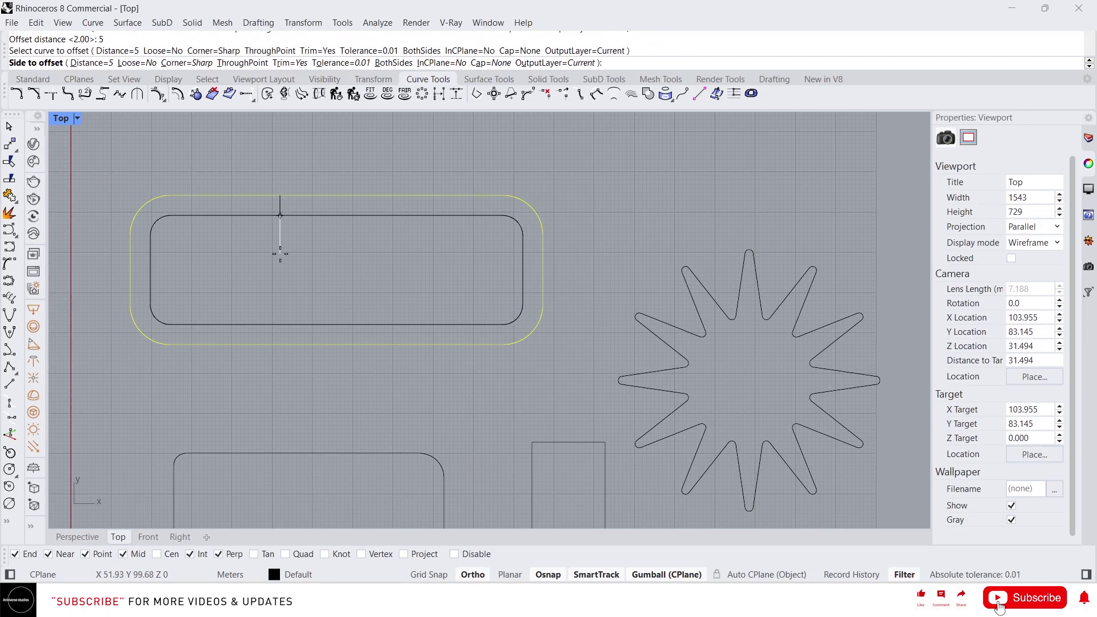
click(275, 231)
scroll(279, 221, up, 2)
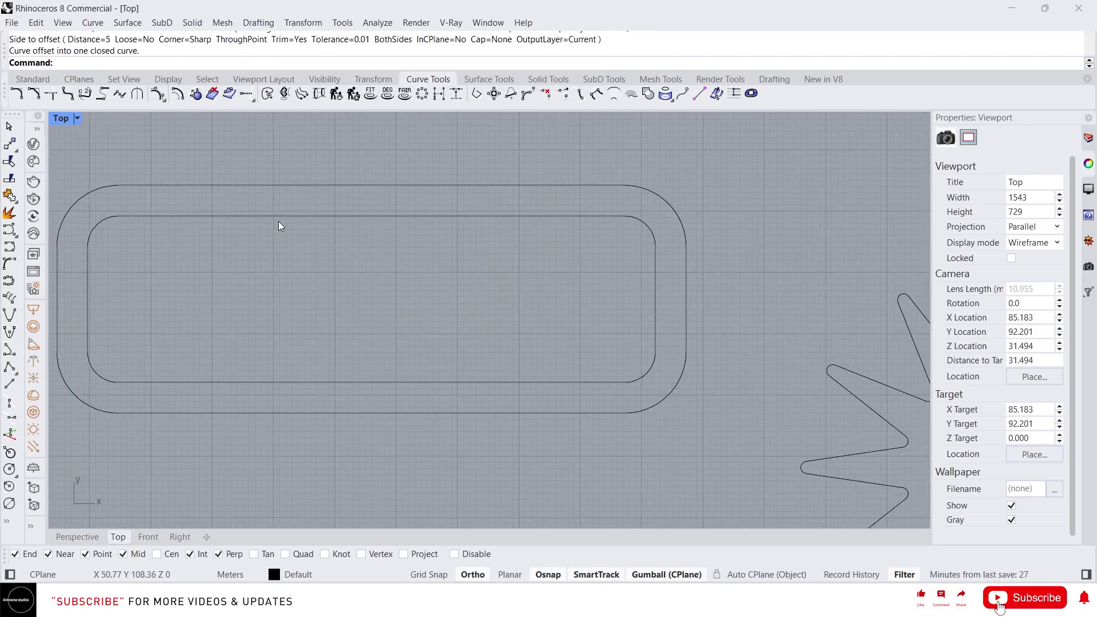
Measure the distance between the top edges of the inner offset and the original rounded rectangle.
text(isc)
key(Return)
text(dist)
key(Return)
click(289, 216)
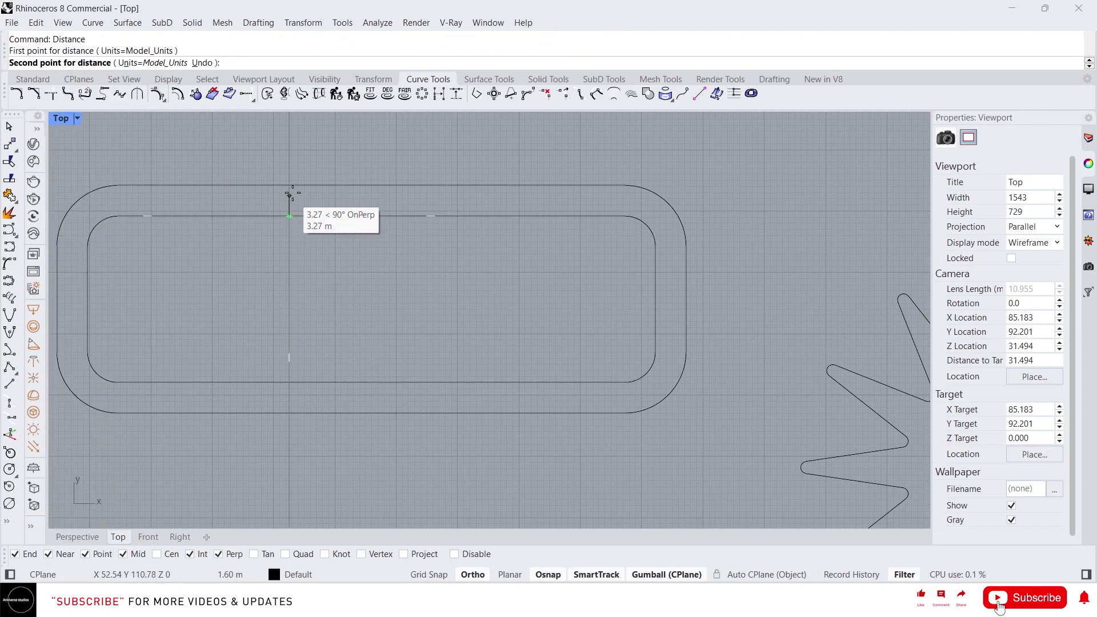
click(291, 186)
scroll(293, 198, up, 2)
scroll(447, 220, down, 2)
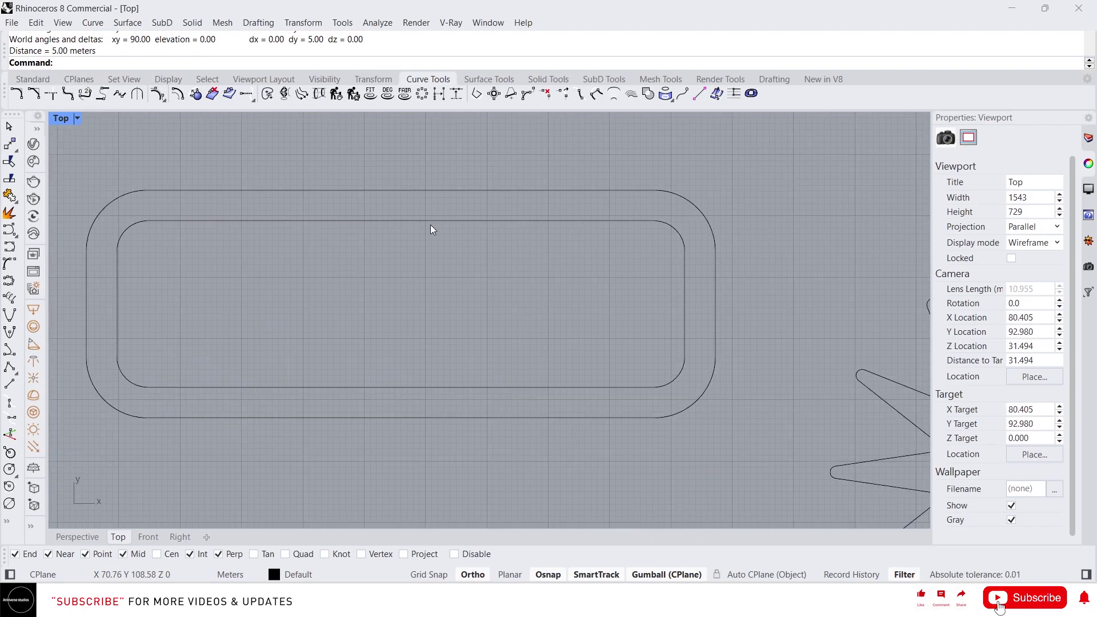
Set the offset distance to 2 and offset the inner rounded rectangle inward.
text(offset)
key(Return)
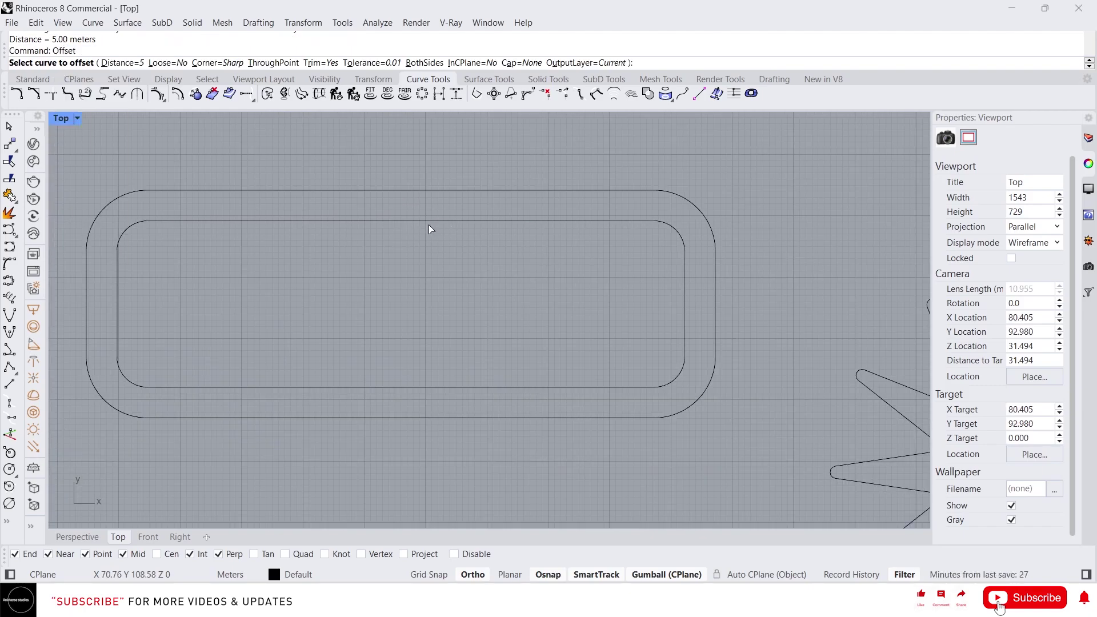
click(119, 63)
text(2)
key(Return)
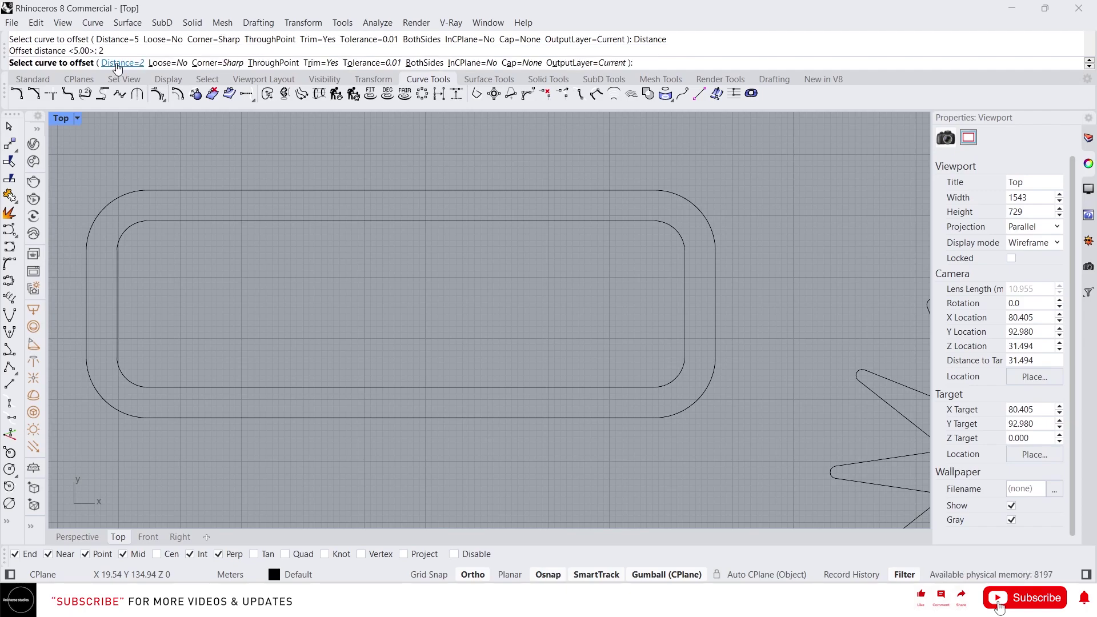
click(403, 221)
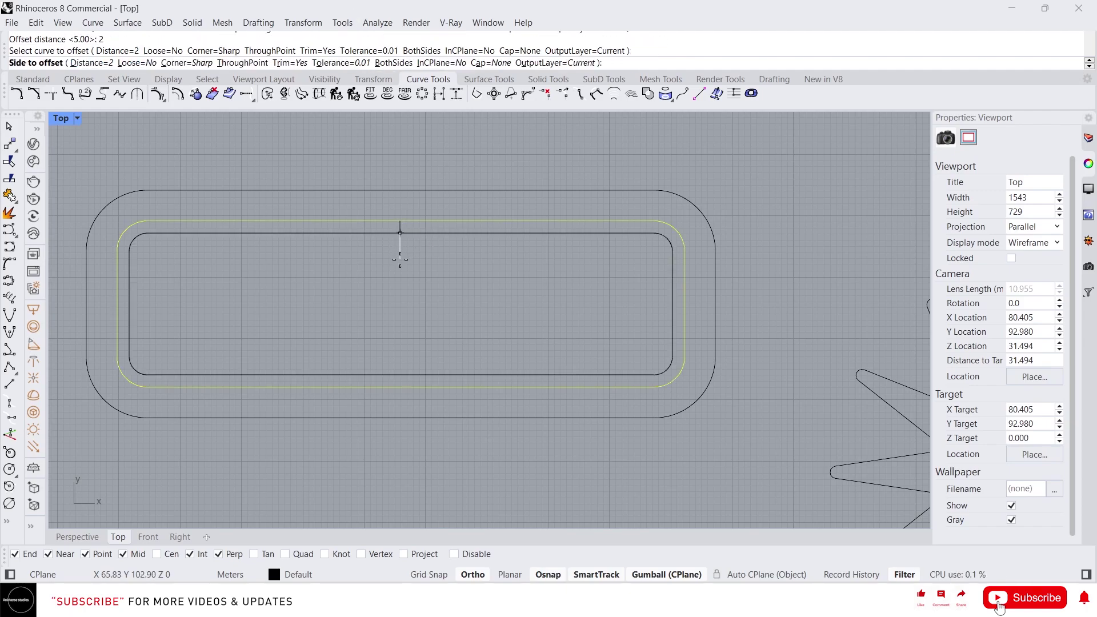
click(400, 260)
Offset the rounded star inward by a distance of 2.
scroll(433, 287, down, 3)
scroll(576, 338, up, 3)
key(Return)
click(576, 338)
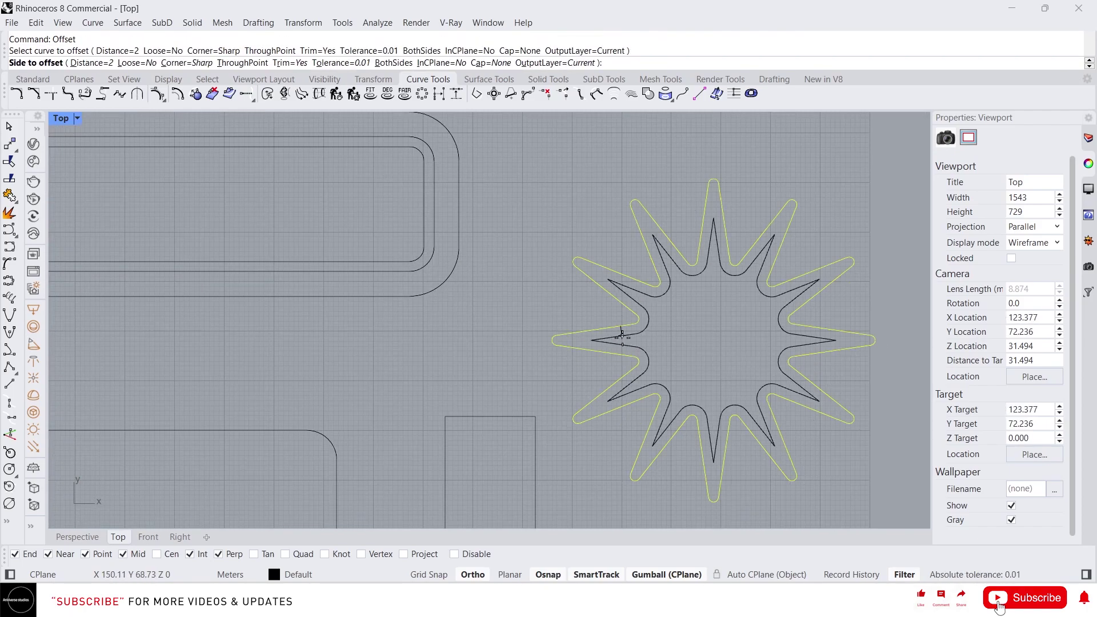
click(629, 309)
Offset the chamfered rectangle's joined top-left curve, right edge and upper-right fillet arc inward by 2.
scroll(571, 300, down, 3)
scroll(500, 396, up, 2)
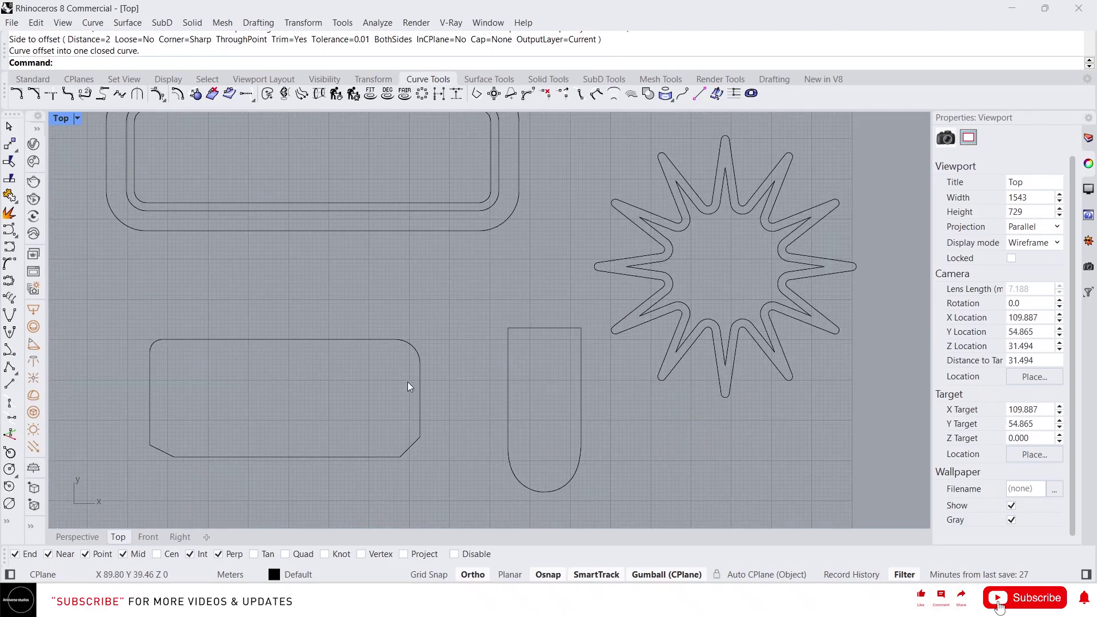
key(Return)
click(377, 343)
click(374, 386)
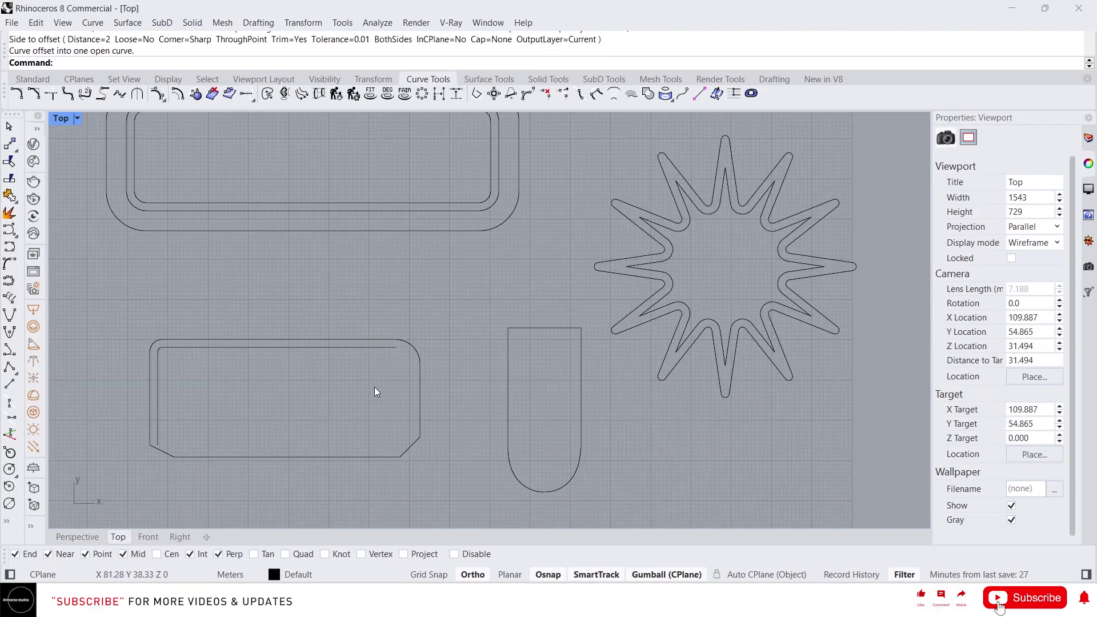
key(Return)
click(419, 391)
click(403, 351)
key(Return)
click(411, 360)
click(375, 415)
Try to offset the outer rounded rectangle by 2 with the BothSides option.
right_drag(488, 312, 539, 364)
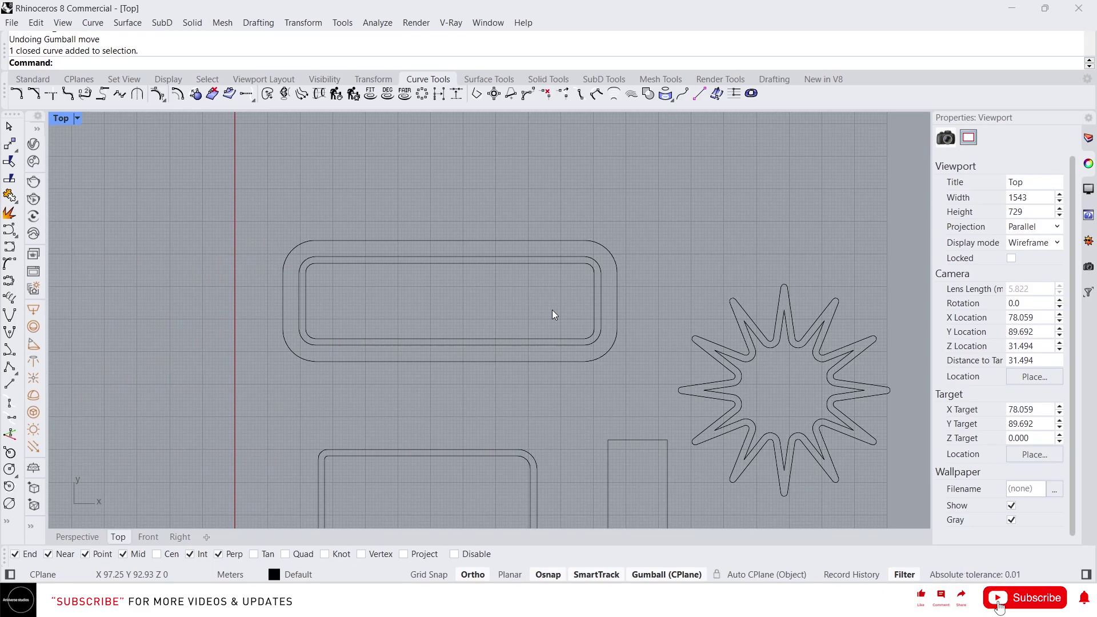
text(offset)
key(Return)
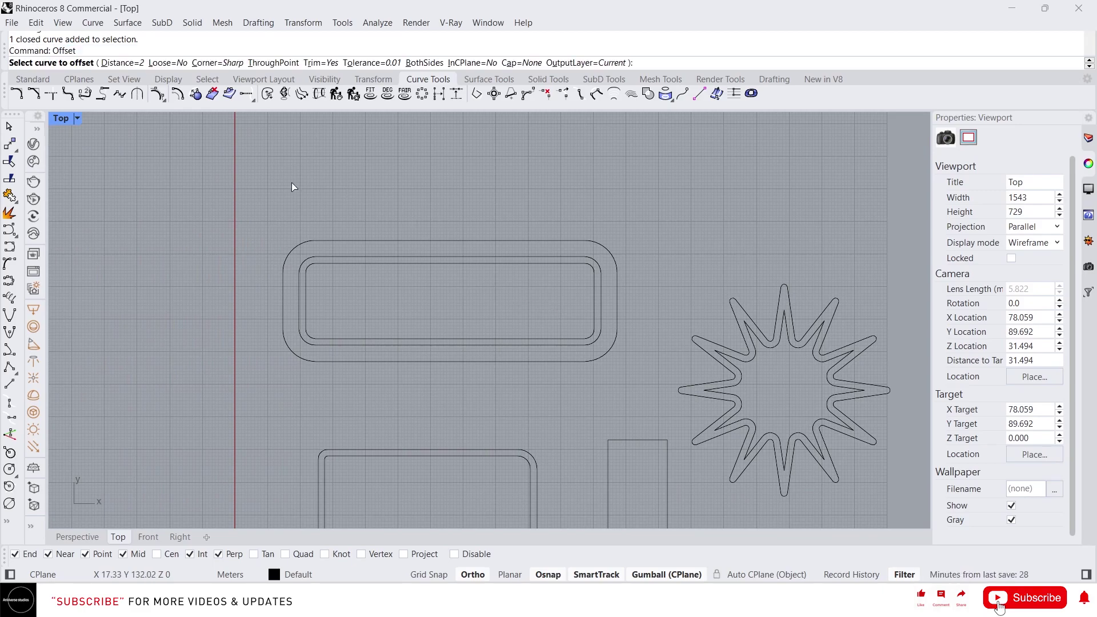
click(435, 66)
click(412, 241)
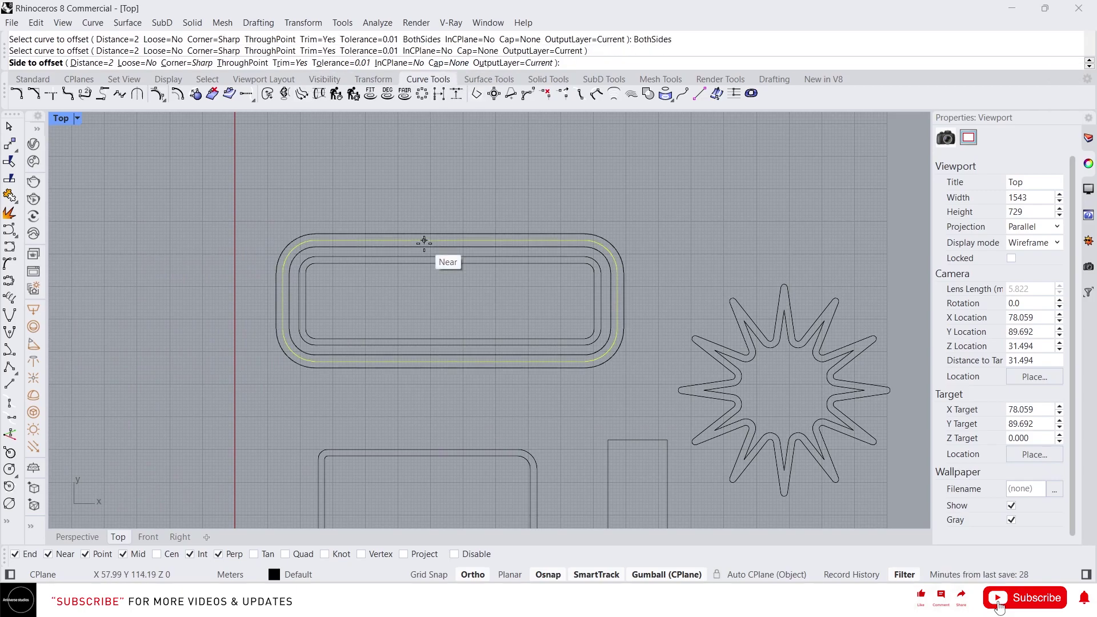
click(415, 226)
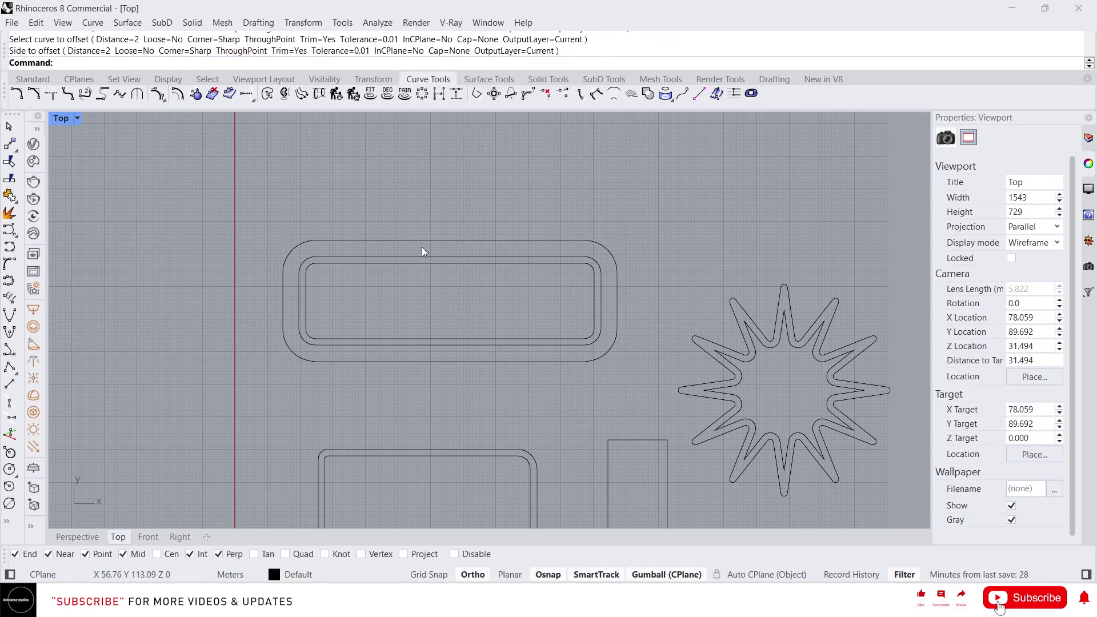
Offset the U-shaped blend curve at the lower end of the tall open shape by 1 with BothSides.
scroll(422, 247, down, 3)
scroll(606, 399, up, 6)
right_drag(649, 382, 488, 269)
scroll(487, 269, up, 2)
key(Return)
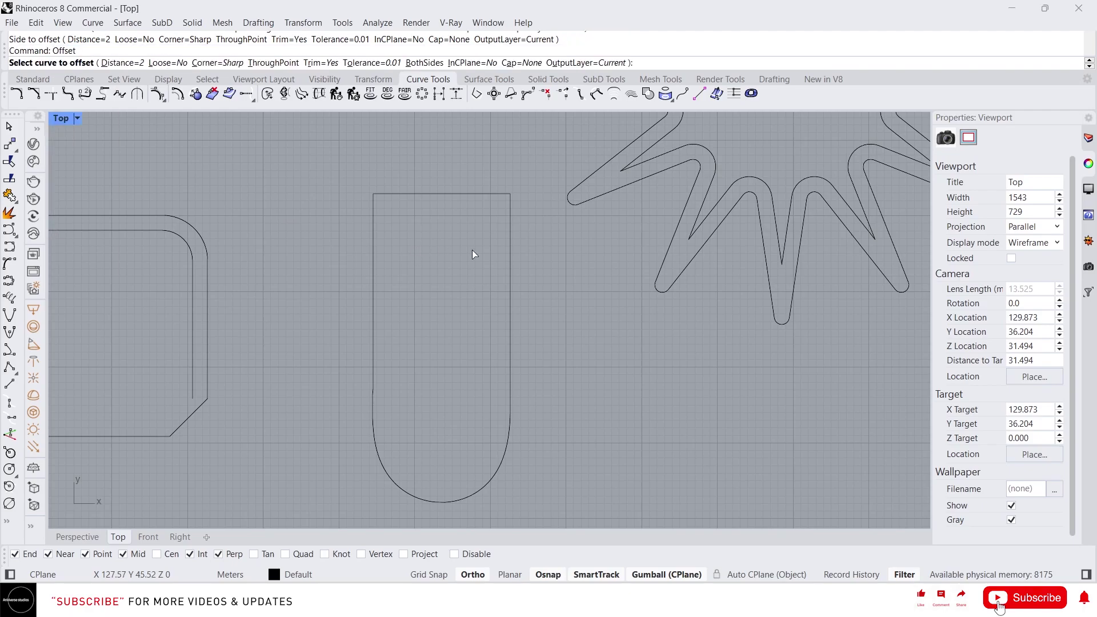
click(424, 63)
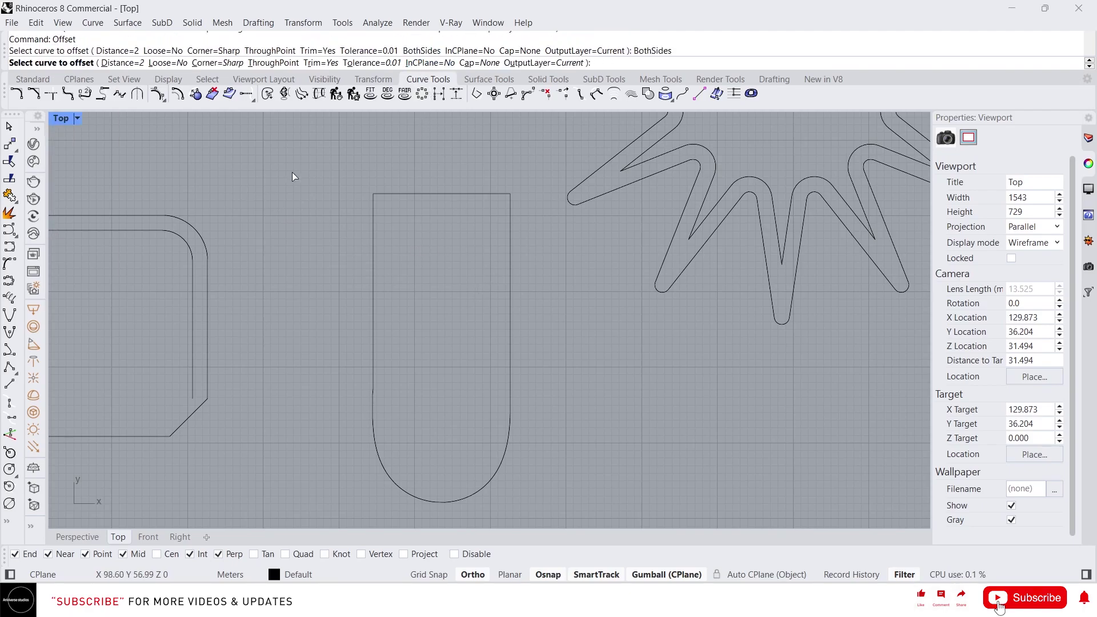
click(119, 63)
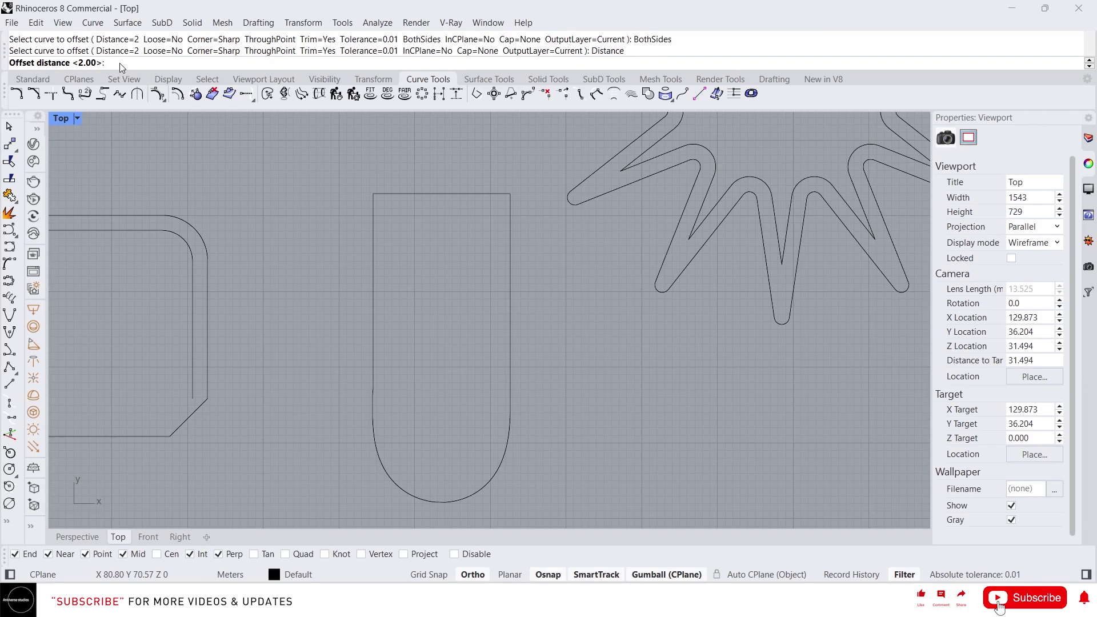
text(1)
key(Return)
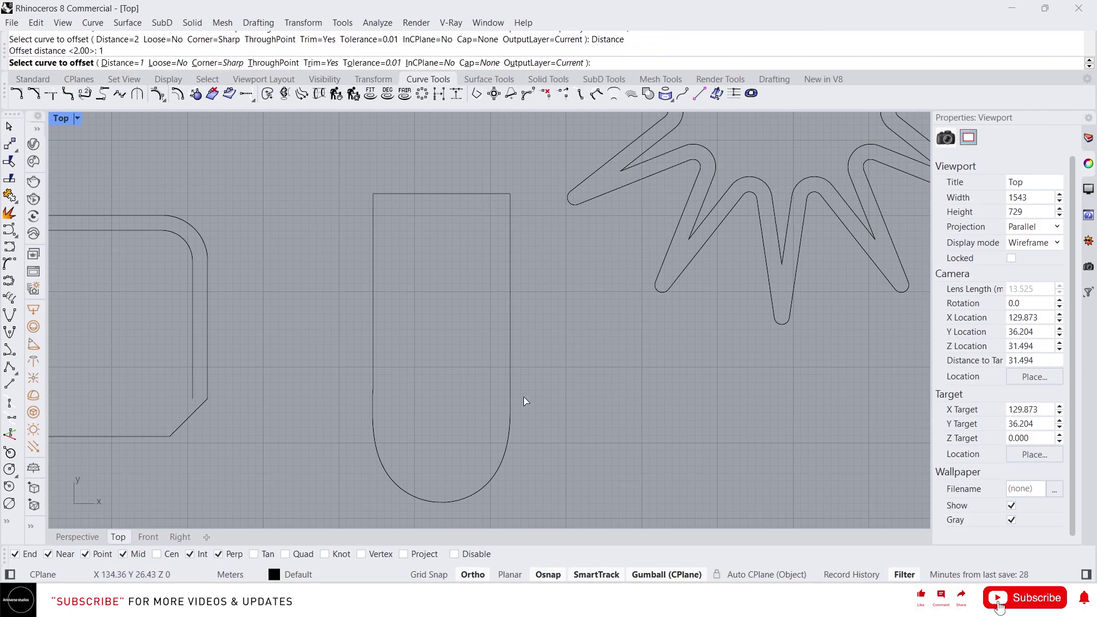
click(512, 431)
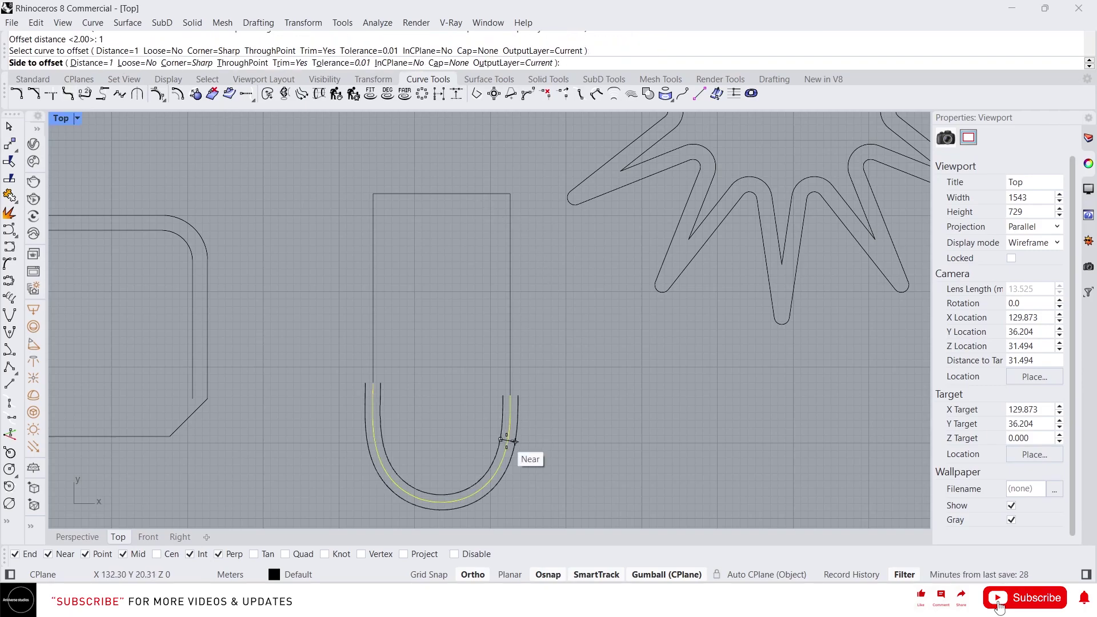
click(464, 427)
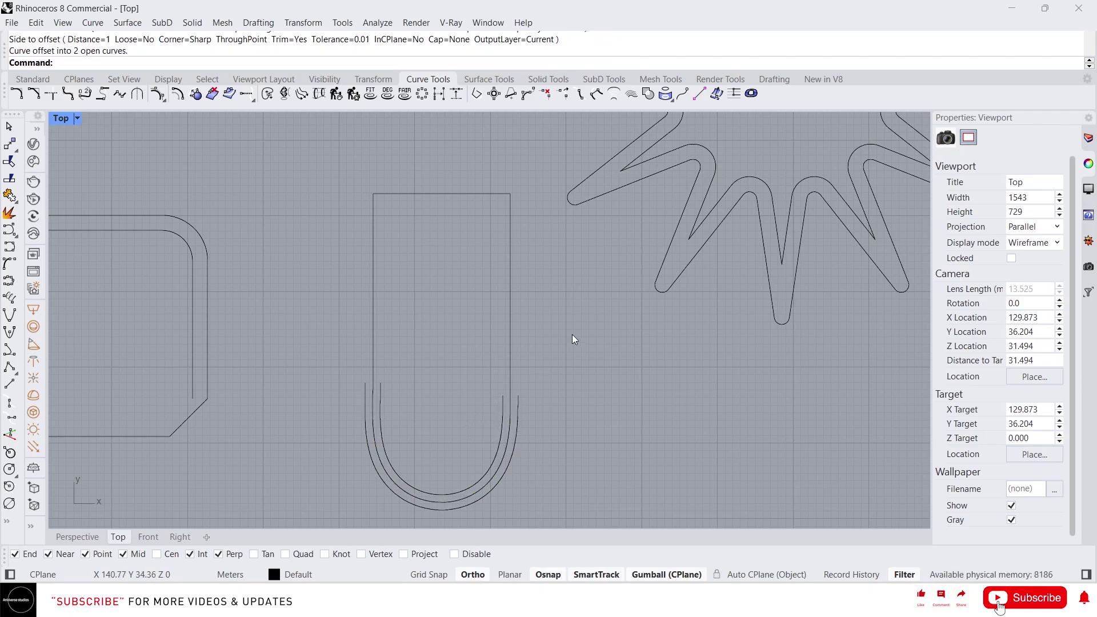
Try to offset the tall rectangle's open outline outward by 1 on one side only.
key(Return)
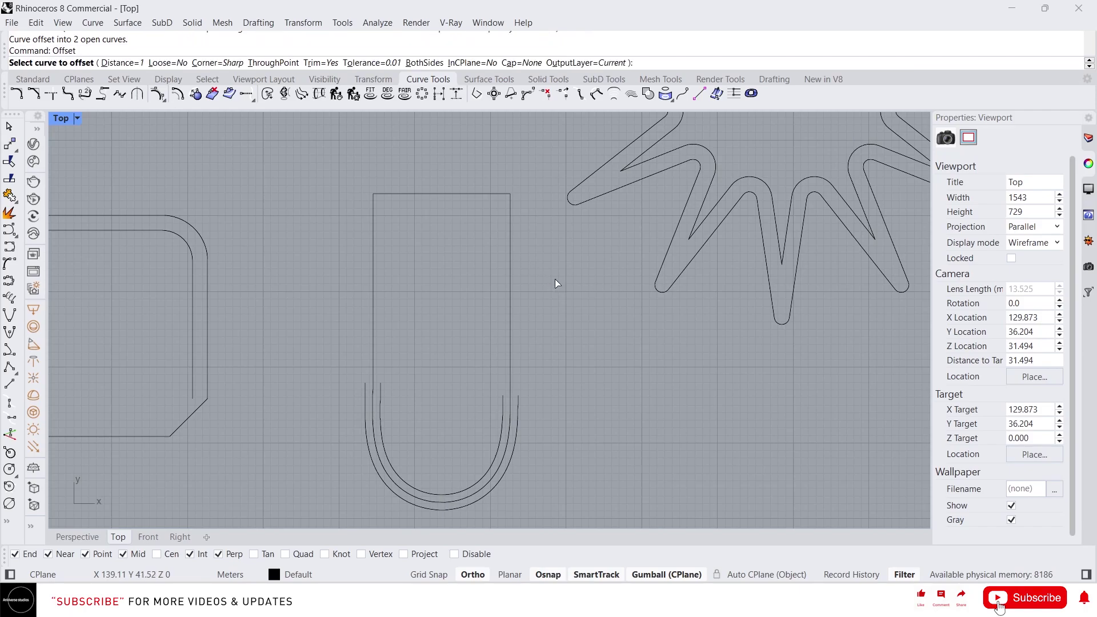
click(512, 254)
click(628, 311)
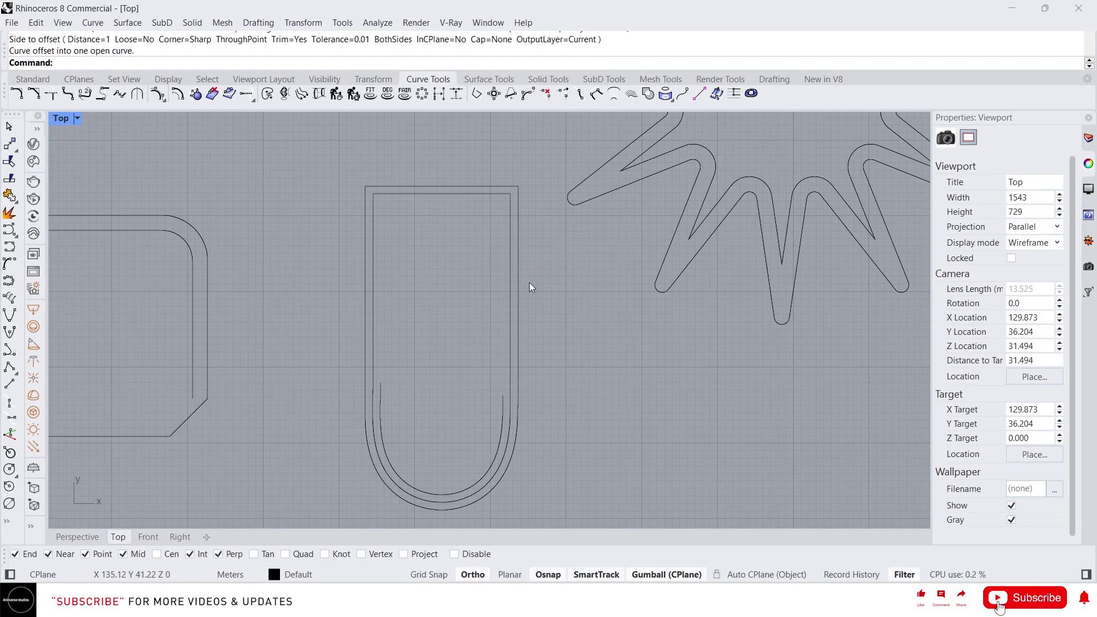
key(ctrl+z)
Offset the tall rectangle's open outline by 1 with the BothSides option.
key(Return)
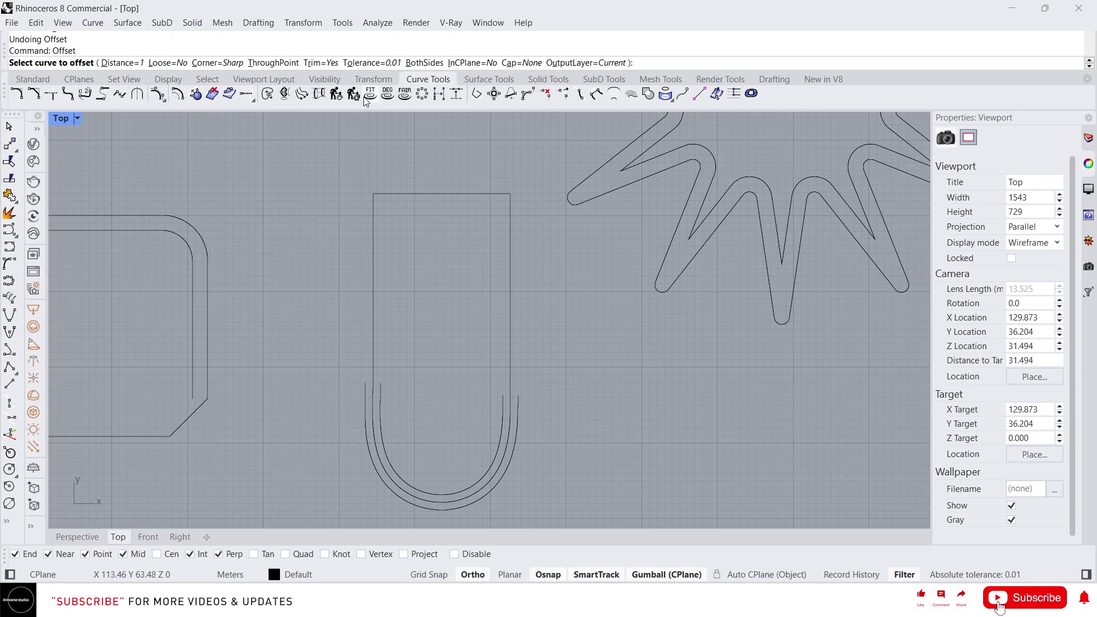
click(425, 63)
click(510, 280)
click(394, 325)
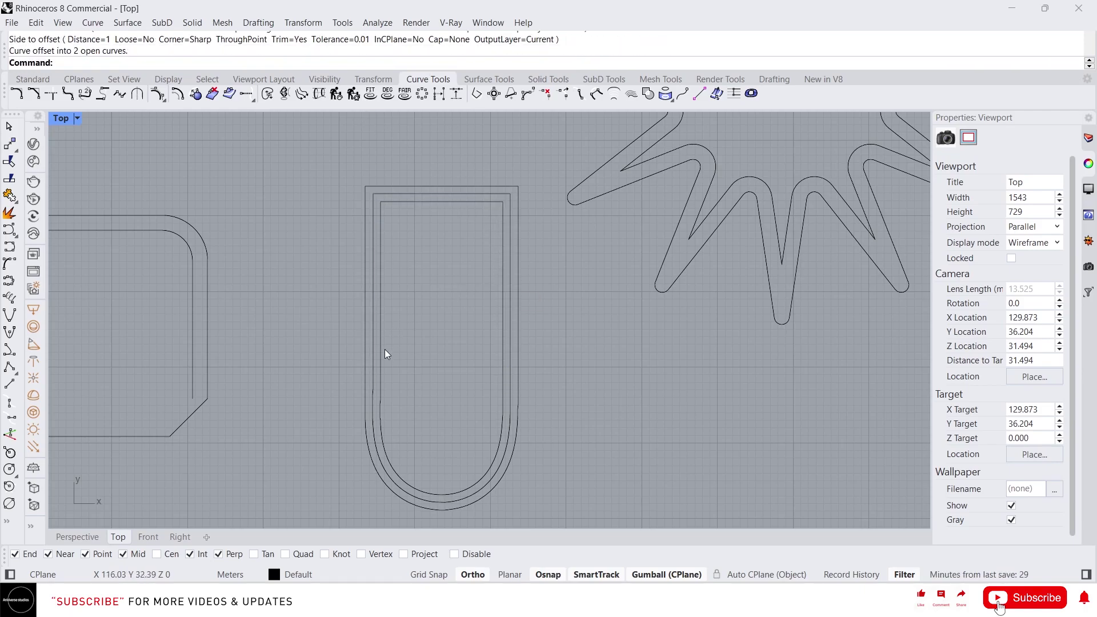
Set up the OffsetMultiple command with a distance of 0.5 and an offset count of 5.
right_drag(390, 338, 551, 429)
scroll(551, 430, down, 1)
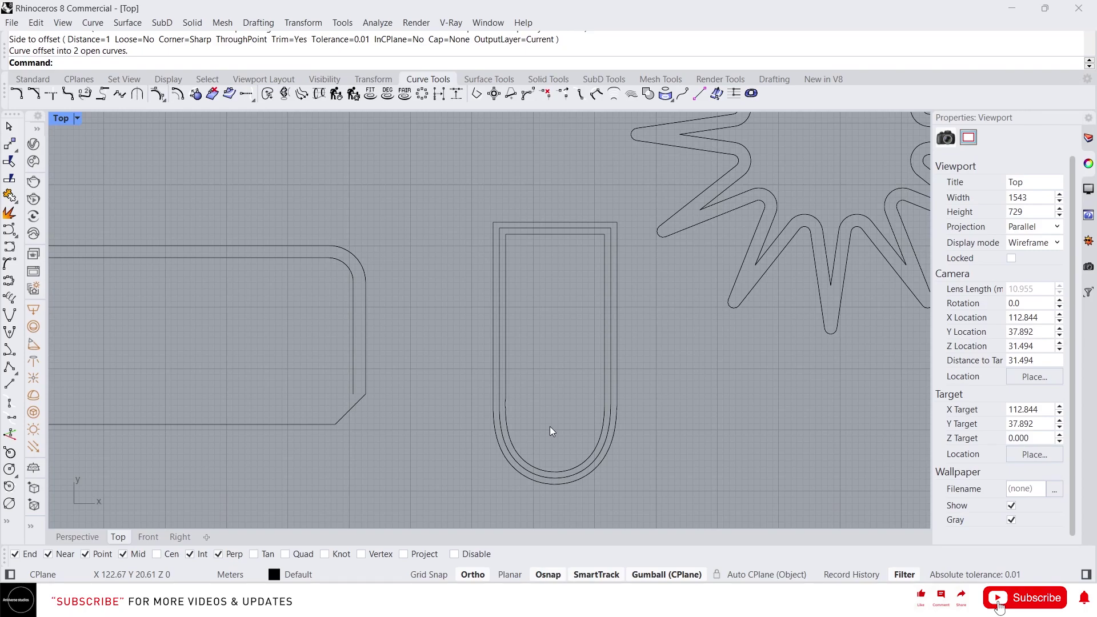
right_drag(539, 423, 561, 457)
text(Off)
key(Down)
key(Down)
key(Return)
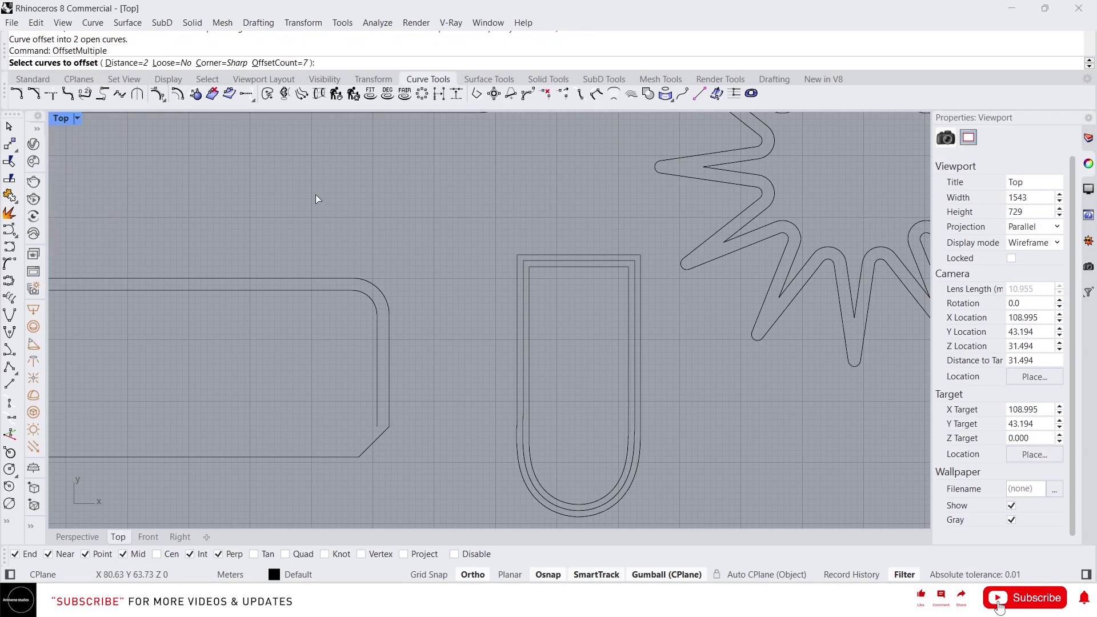
click(125, 62)
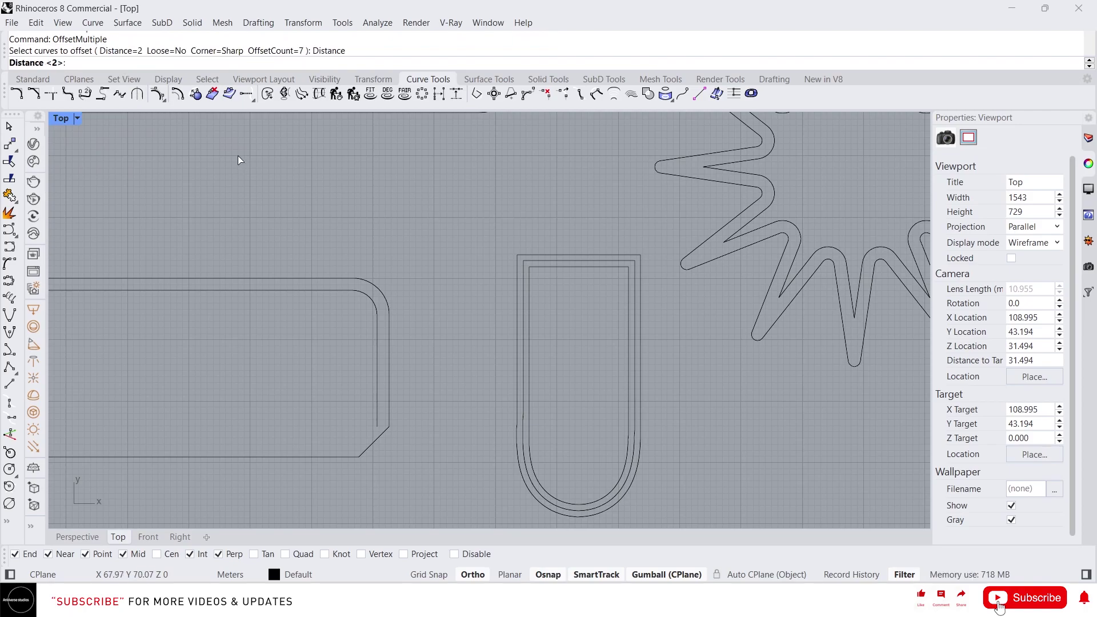
text(0.5)
key(Return)
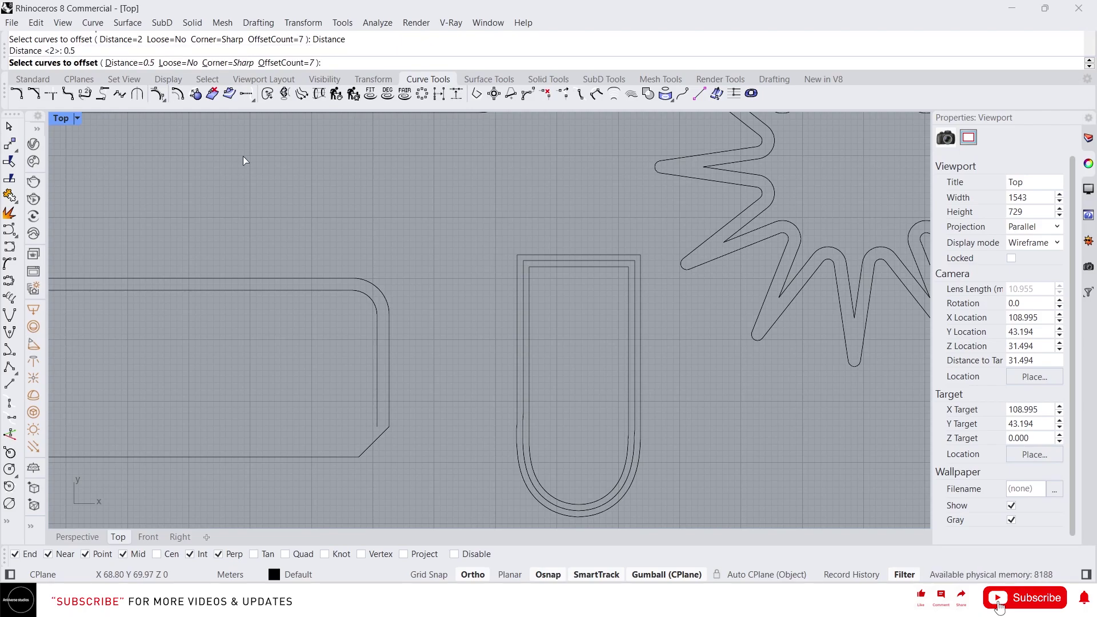
click(293, 63)
text(5)
key(Return)
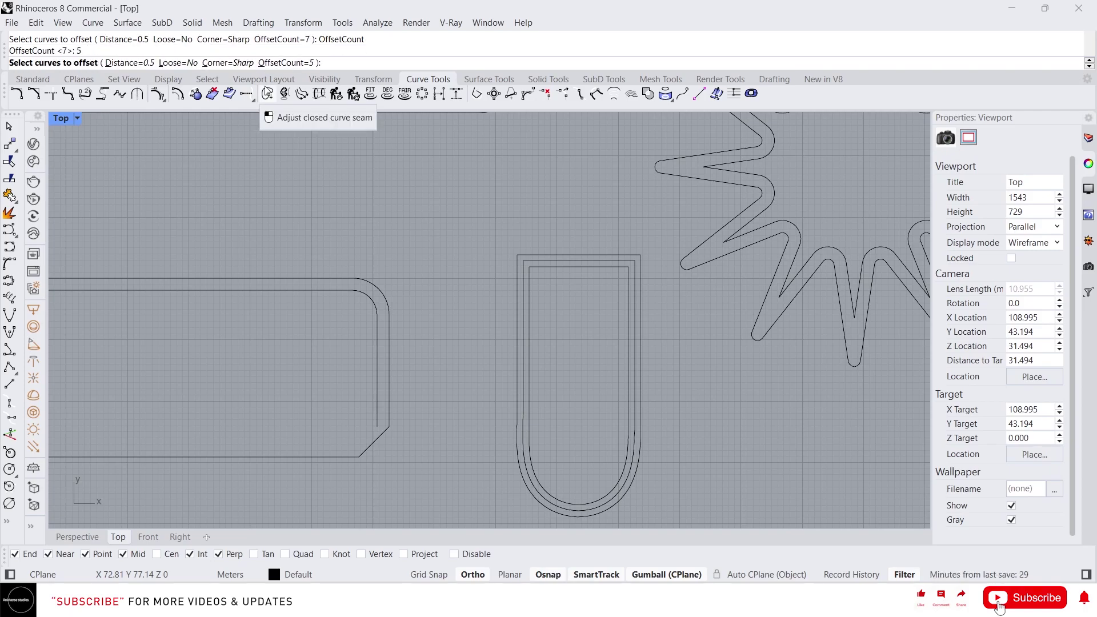
Apply the multiple offset to the chamfered rectangle's bottom edge on its outer side.
click(254, 460)
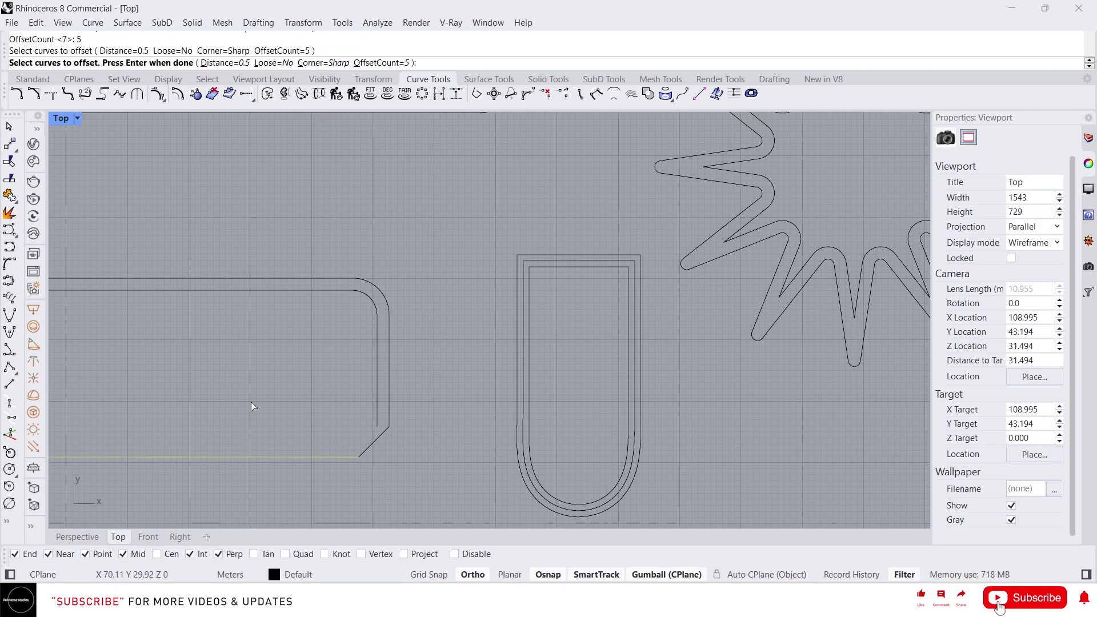
key(Return)
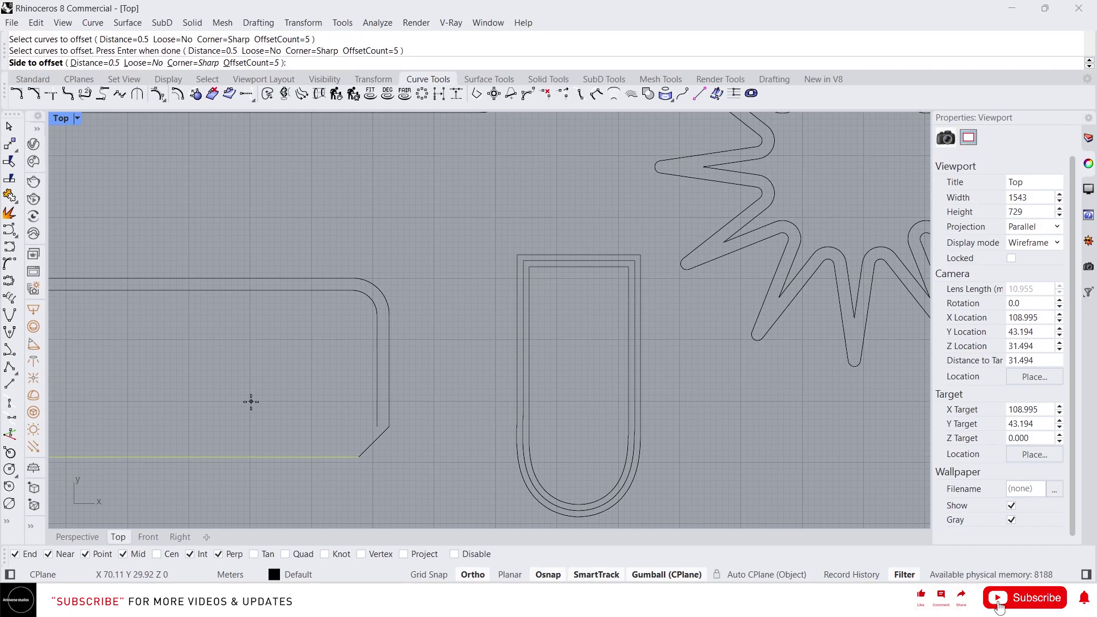
scroll(505, 369, down, 2)
scroll(341, 399, up, 2)
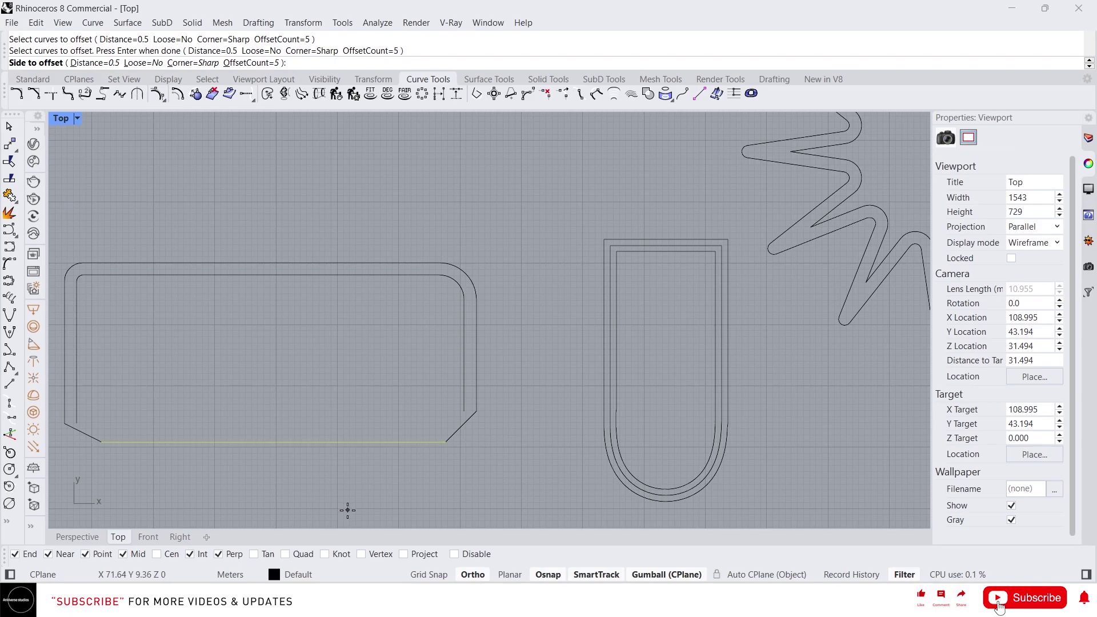
scroll(358, 395, down, 6)
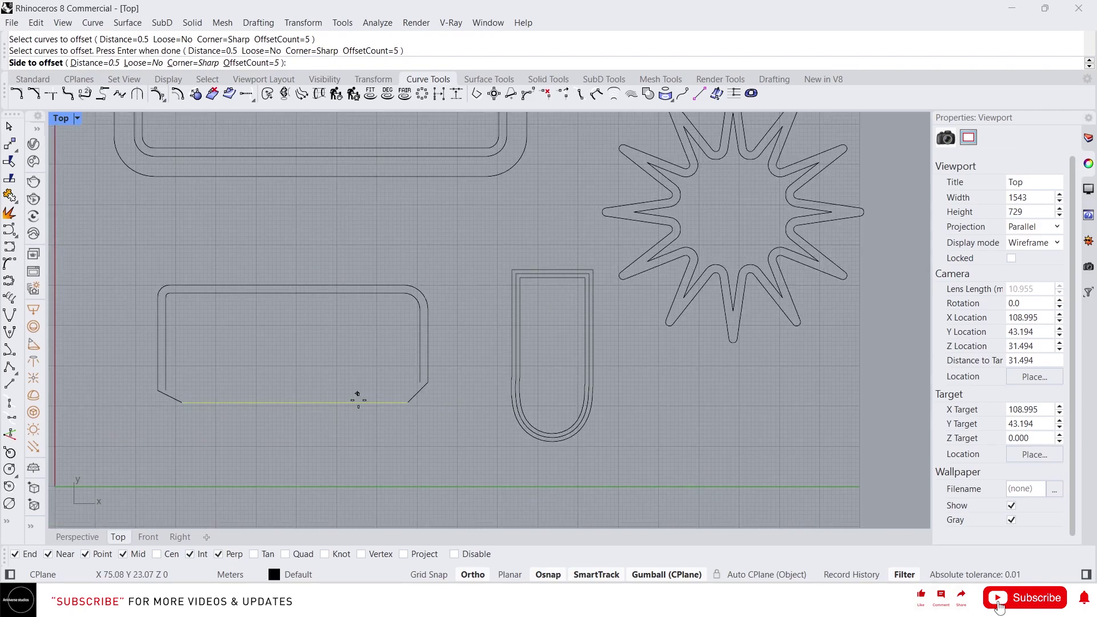
scroll(340, 360, up, 3)
click(336, 358)
scroll(305, 303, up, 5)
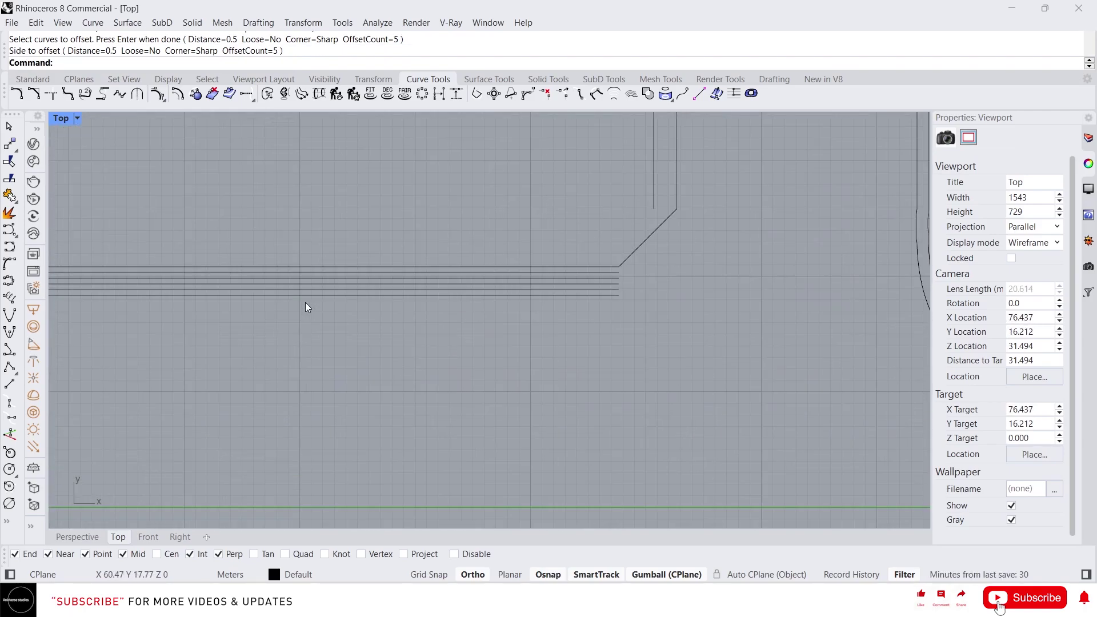
scroll(529, 316, up, 3)
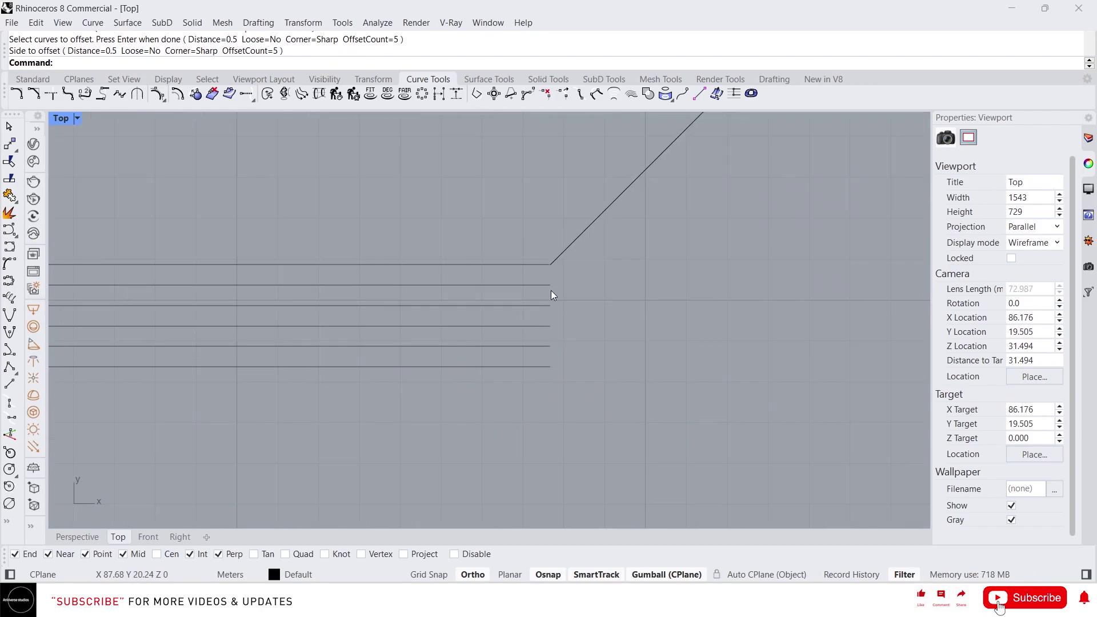
scroll(551, 332, down, 9)
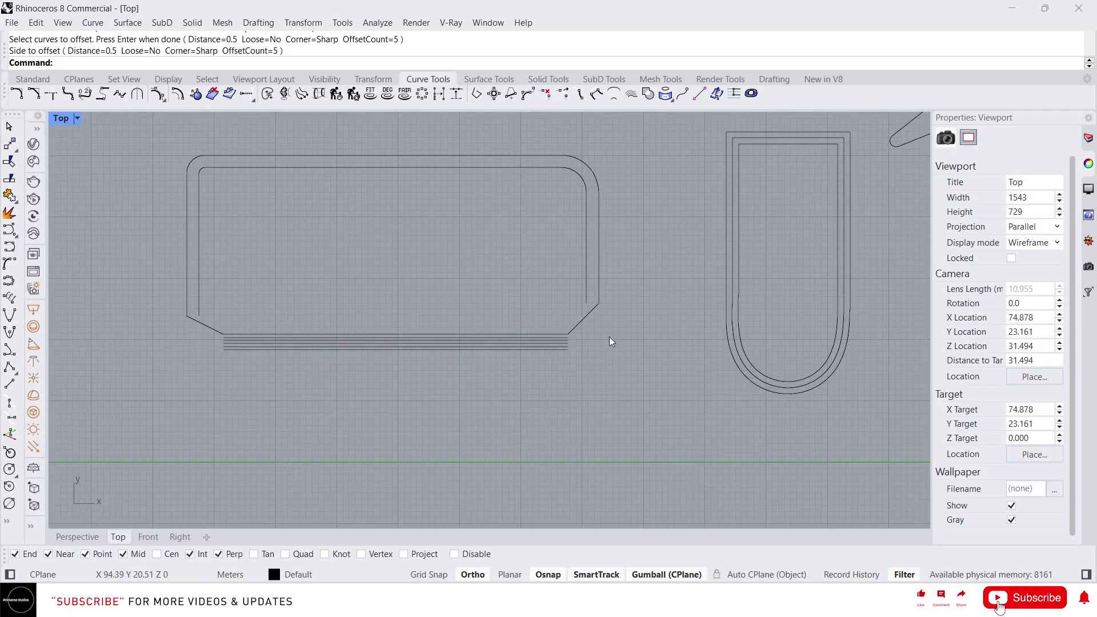
Use OffsetMultiple on the chamfered rectangle's joined top-left curve, creating 10 outward offsets at a distance of 2.
right_drag(609, 337, 664, 389)
right_drag(609, 323, 598, 346)
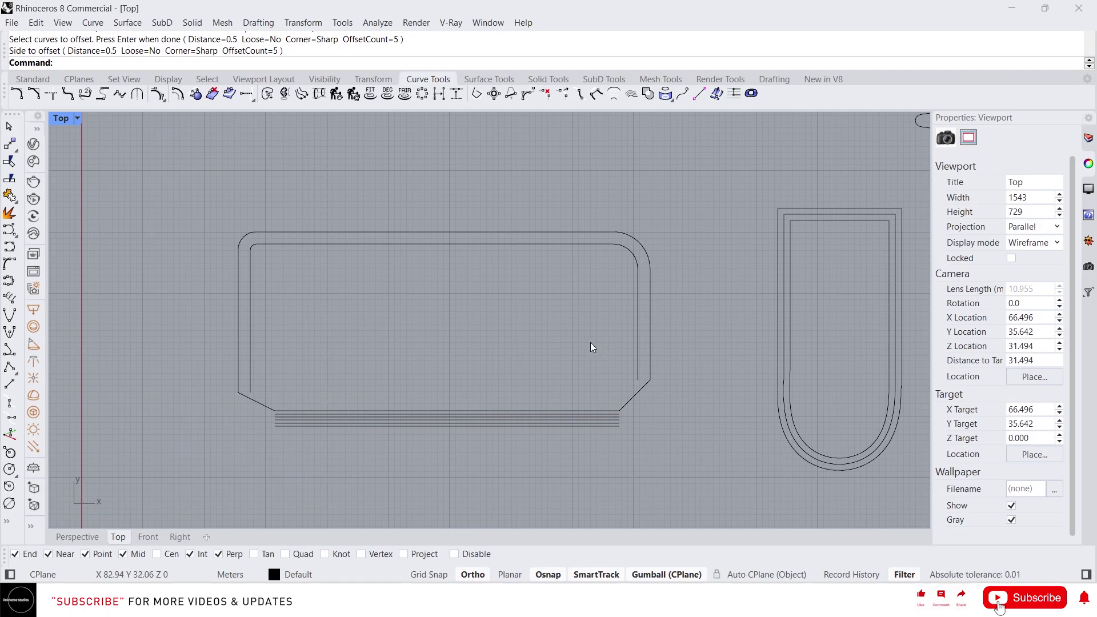
text(Off)
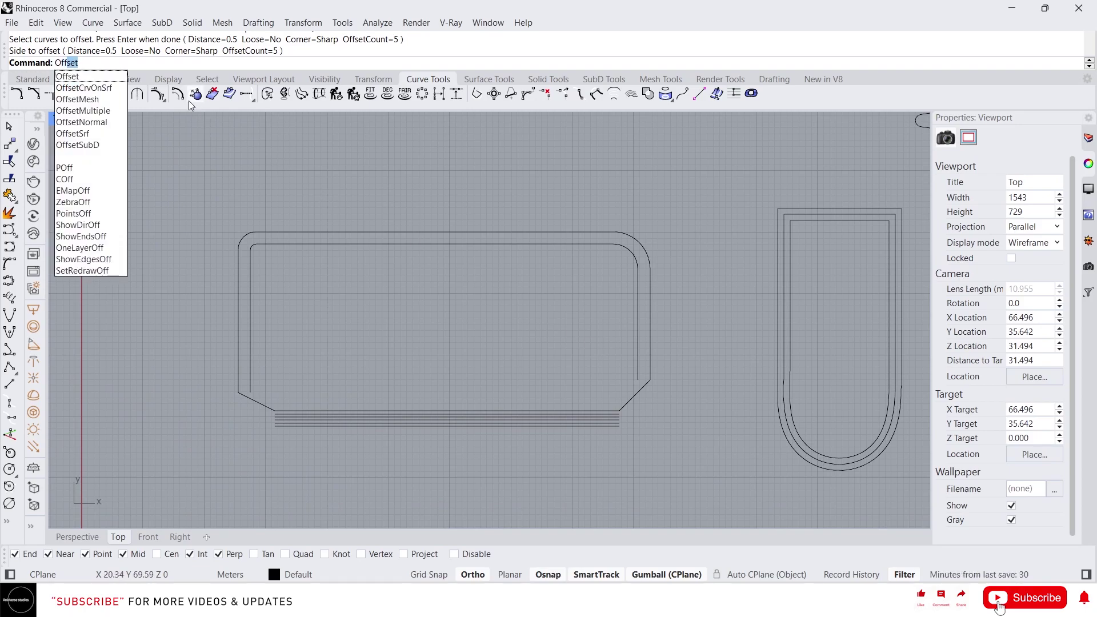
click(92, 114)
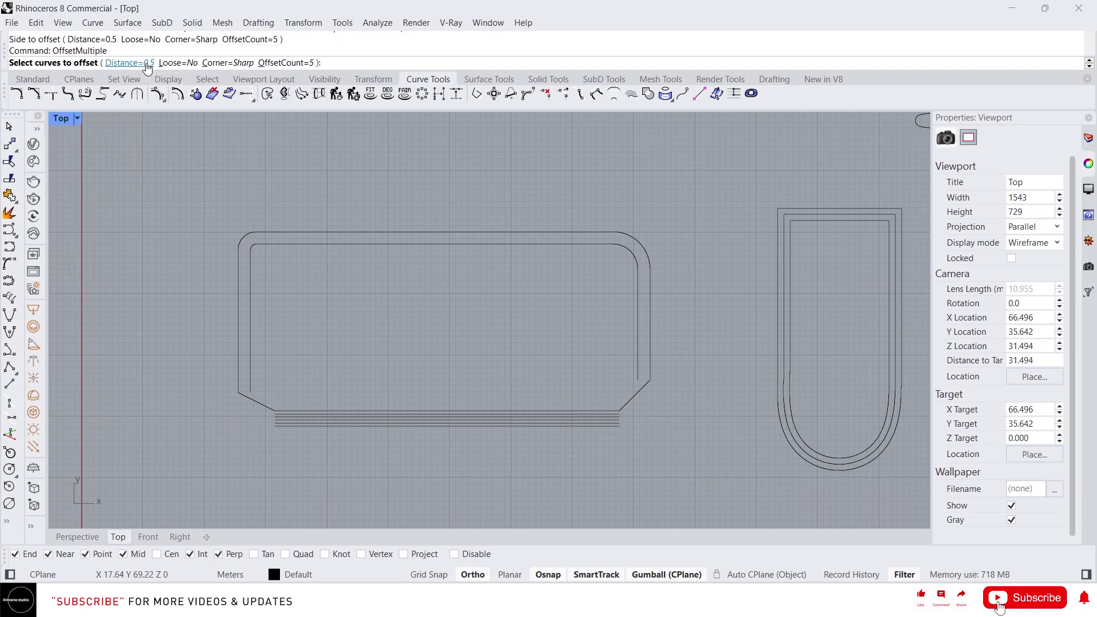
click(145, 63)
text(2)
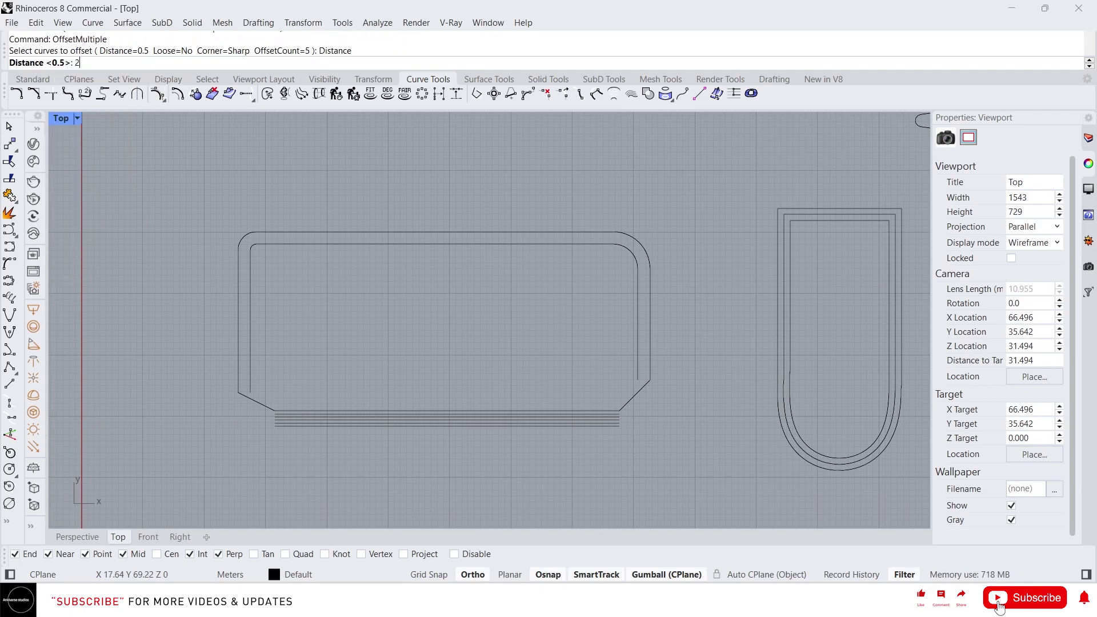
key(Return)
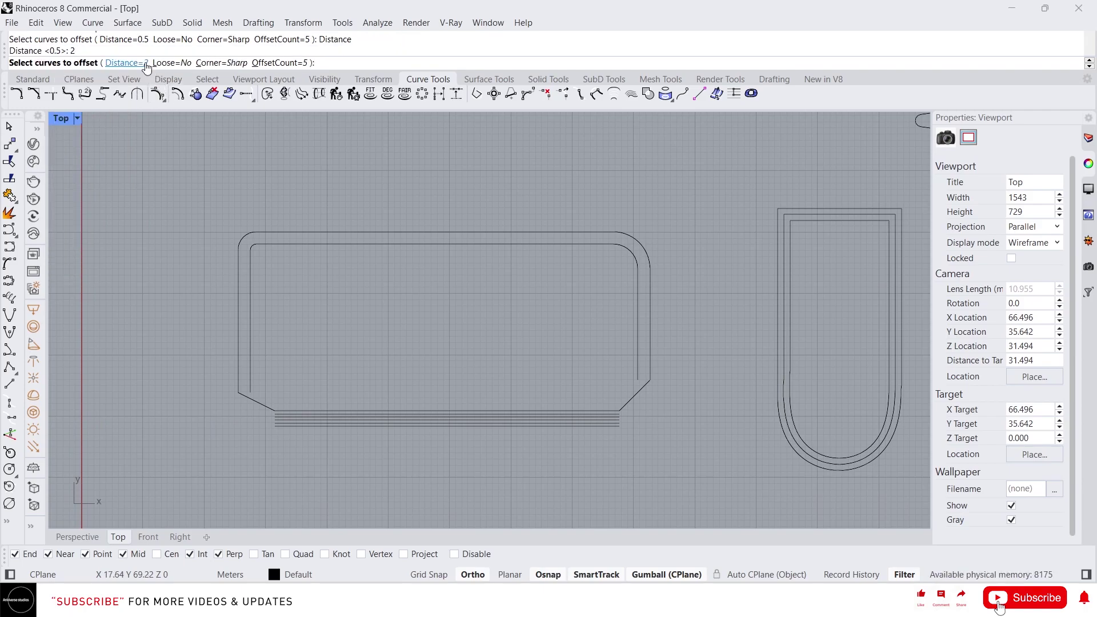
click(284, 63)
text(10)
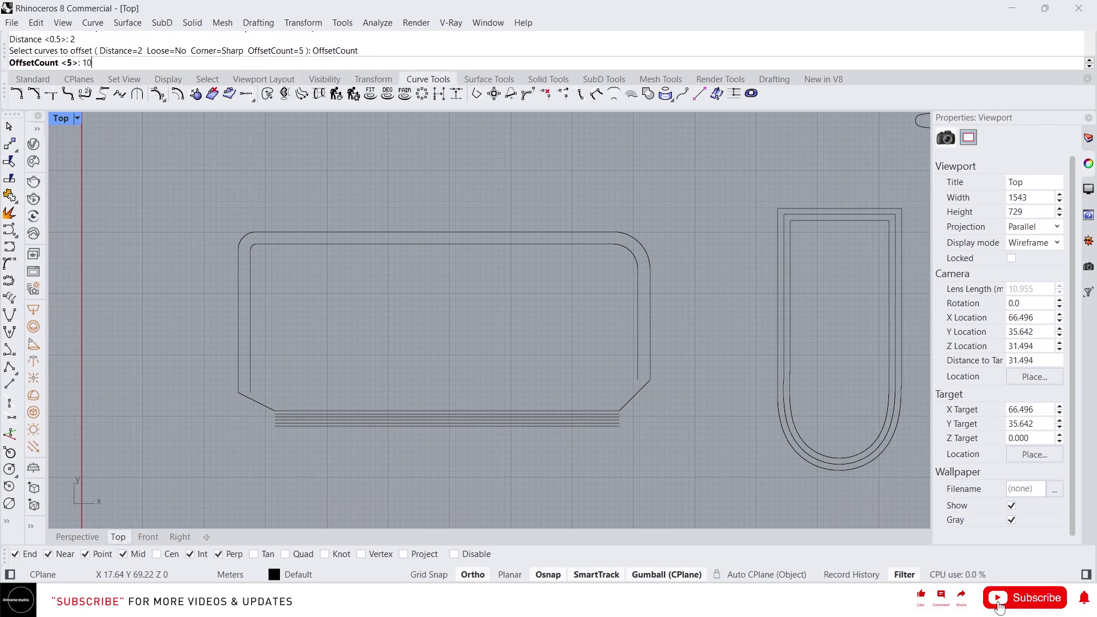
key(Return)
right_drag(369, 187, 382, 286)
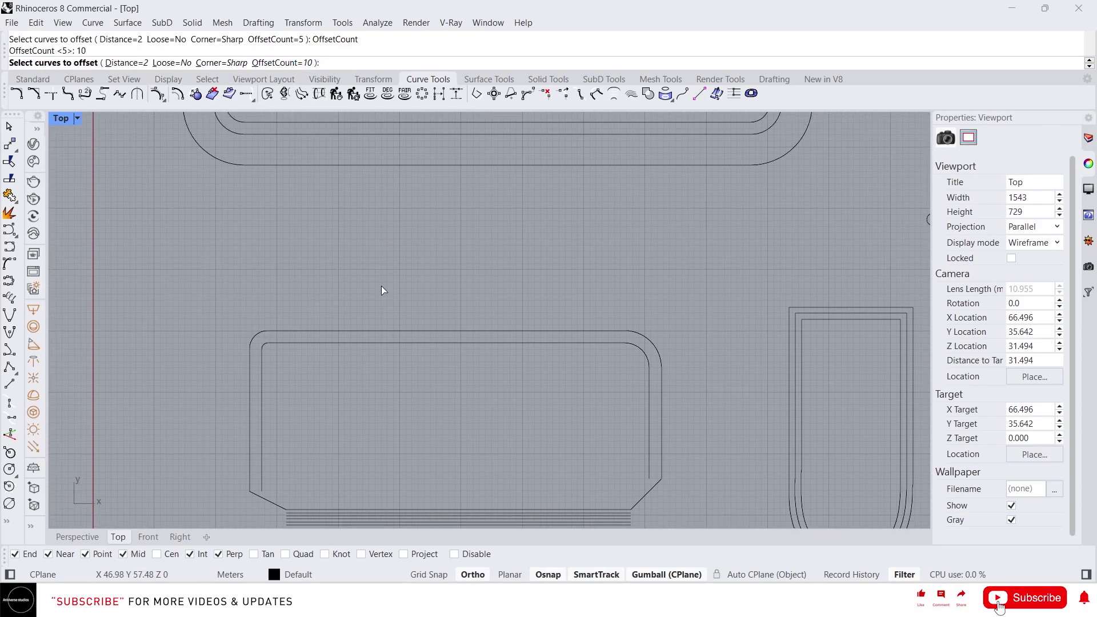
click(361, 332)
key(Return)
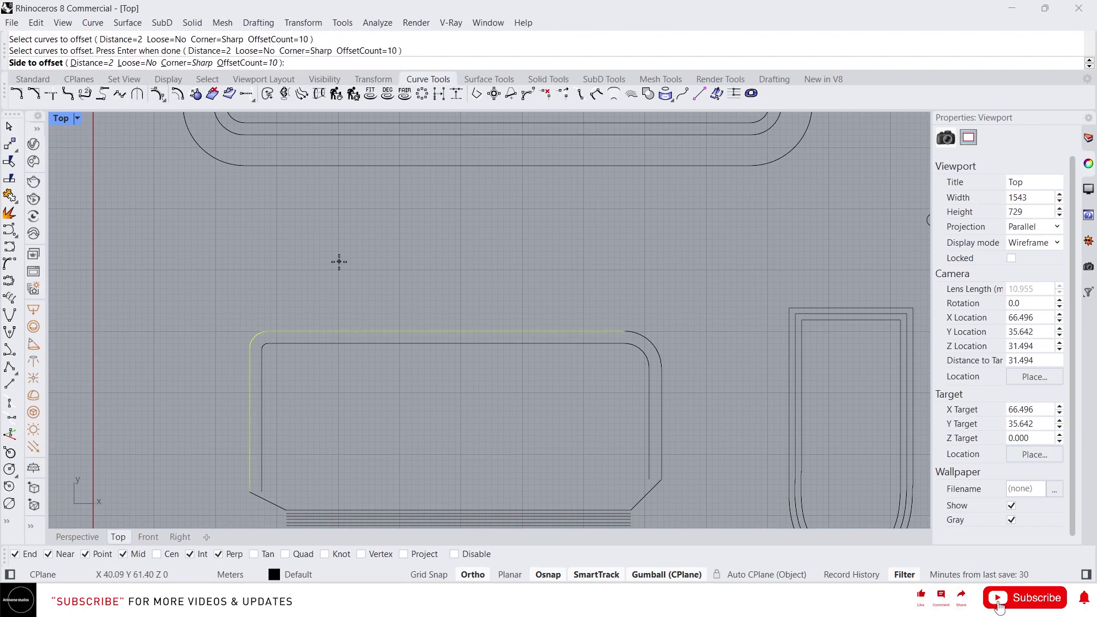
click(330, 277)
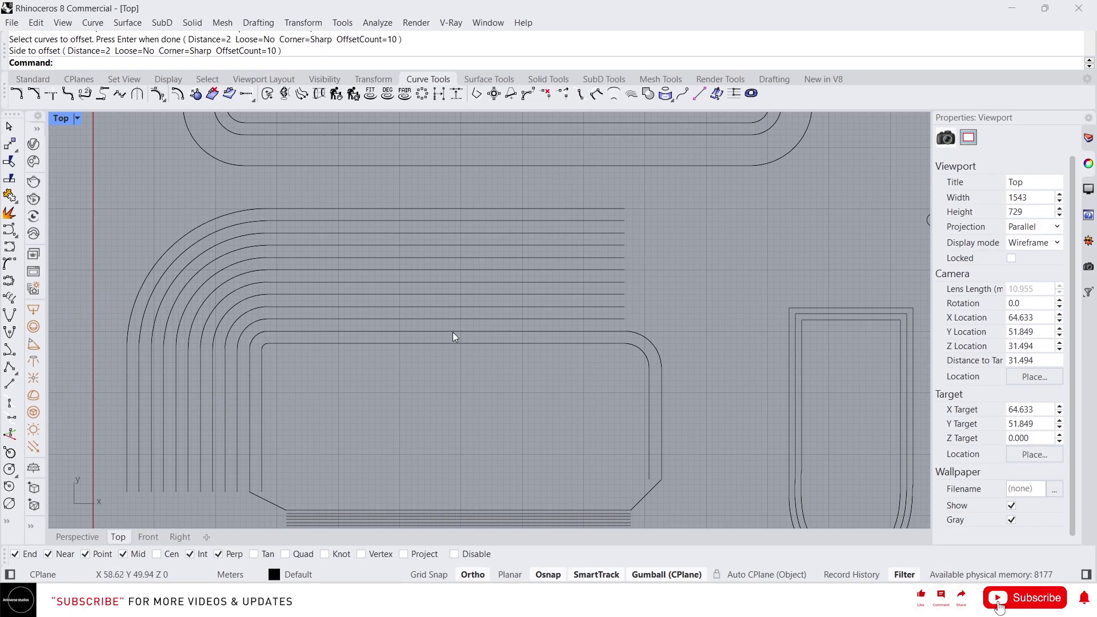
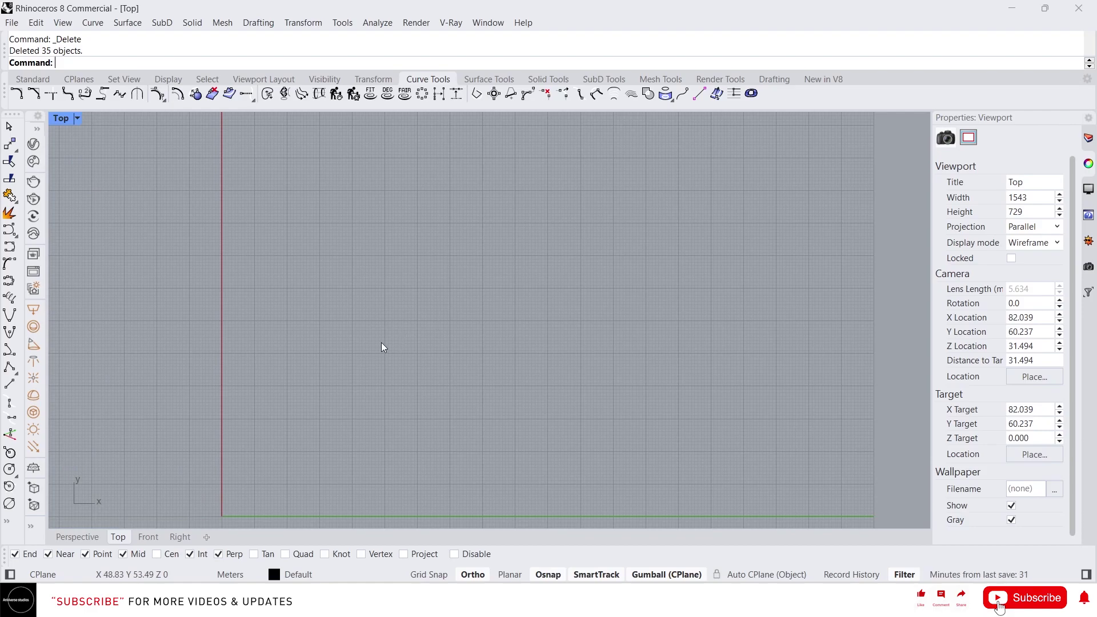
Draw a straight horizontal two-point interpolated curve just above the green X axis.
right_drag(411, 371, 364, 310)
middle_click(362, 312)
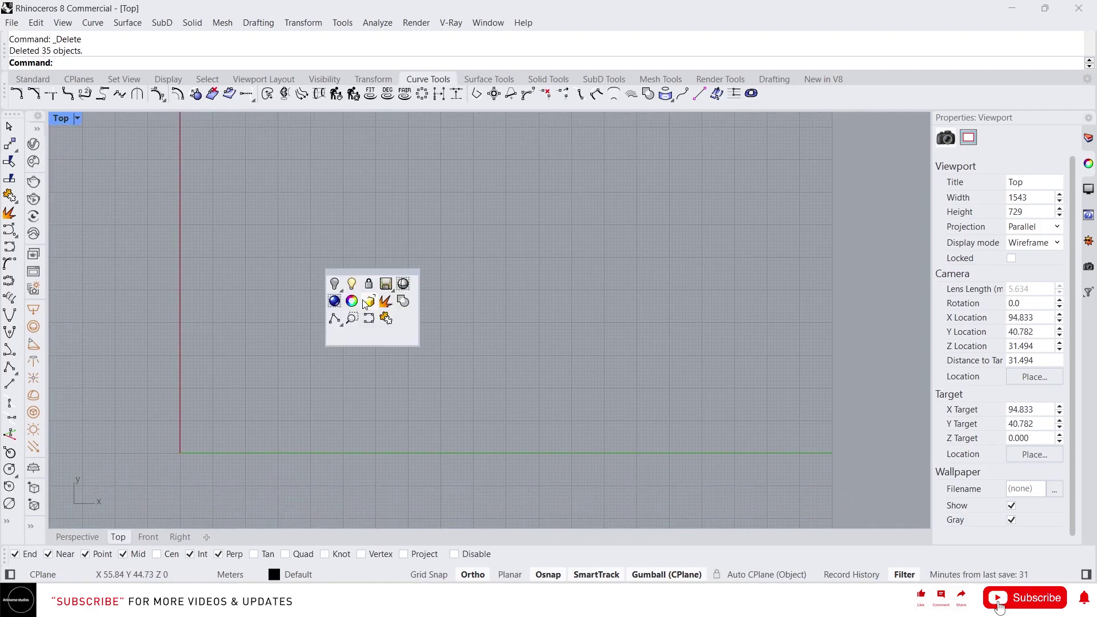
click(338, 334)
click(294, 385)
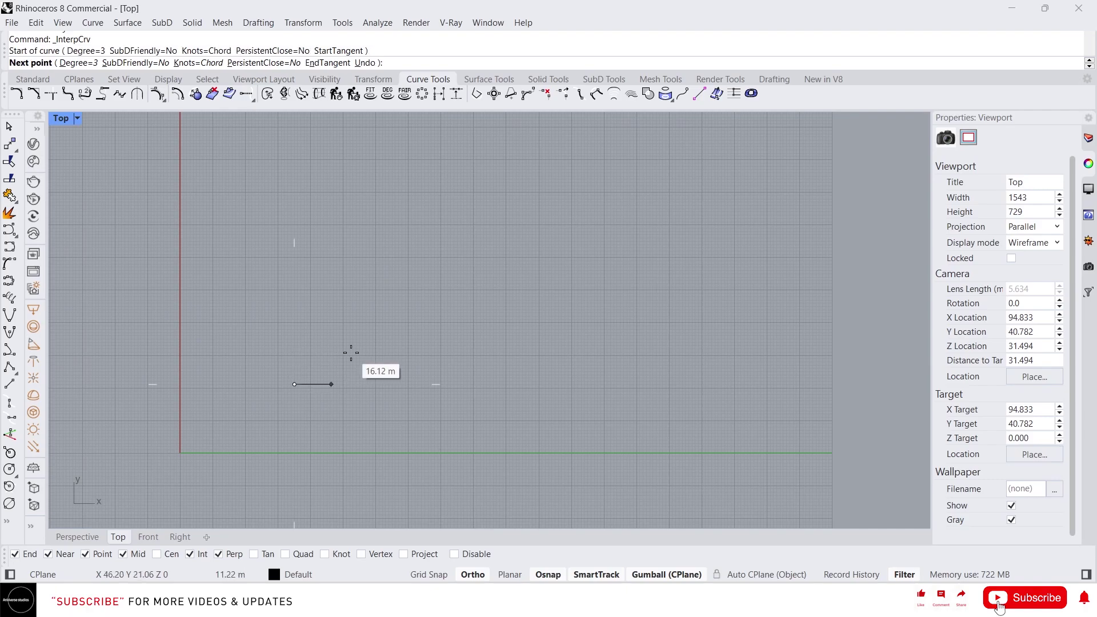
click(579, 381)
key(Return)
Copy the horizontal curve upward four times to make a stack of five parallel curves.
click(459, 384)
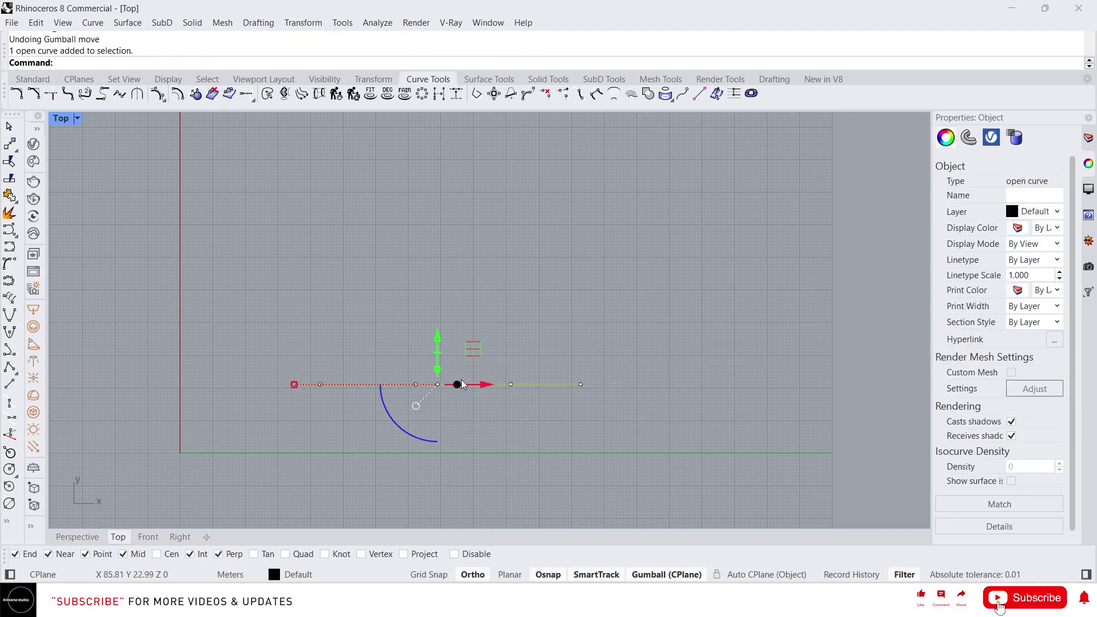
drag(441, 338, 441, 177)
click(601, 304)
Bend the lowest curve by raising its fourth control point and the second-lowest by raising its middle control point.
click(512, 383)
scroll(512, 372, up, 2)
click(511, 388)
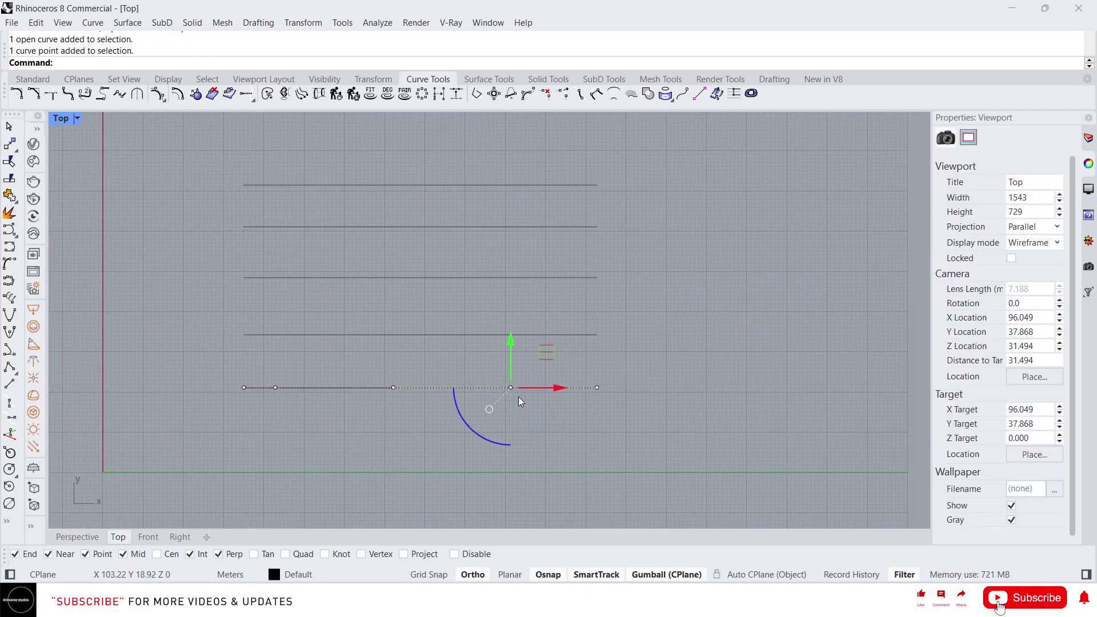
drag(510, 357, 497, 296)
click(395, 334)
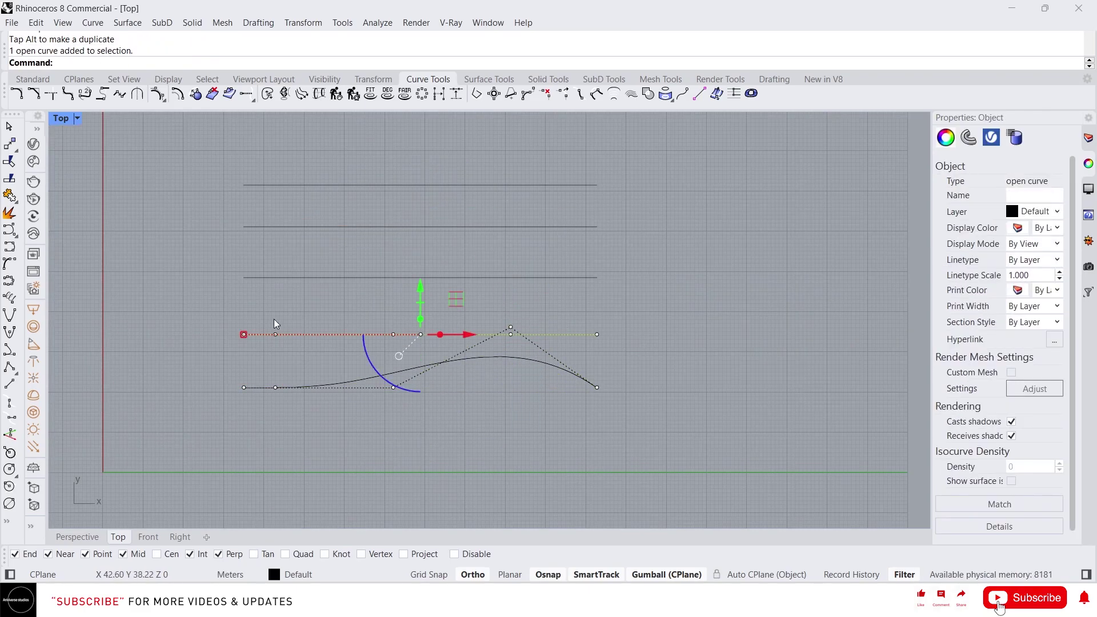
drag(379, 313, 422, 353)
drag(396, 297, 380, 242)
Raise the fourth control point of the middle curve and the second control point of the curve above it.
click(528, 278)
click(511, 277)
drag(510, 263, 503, 224)
drag(342, 241, 276, 183)
click(275, 227)
key(Escape)
Bend the topmost curve upward by raising its fourth control point.
click(502, 183)
click(510, 185)
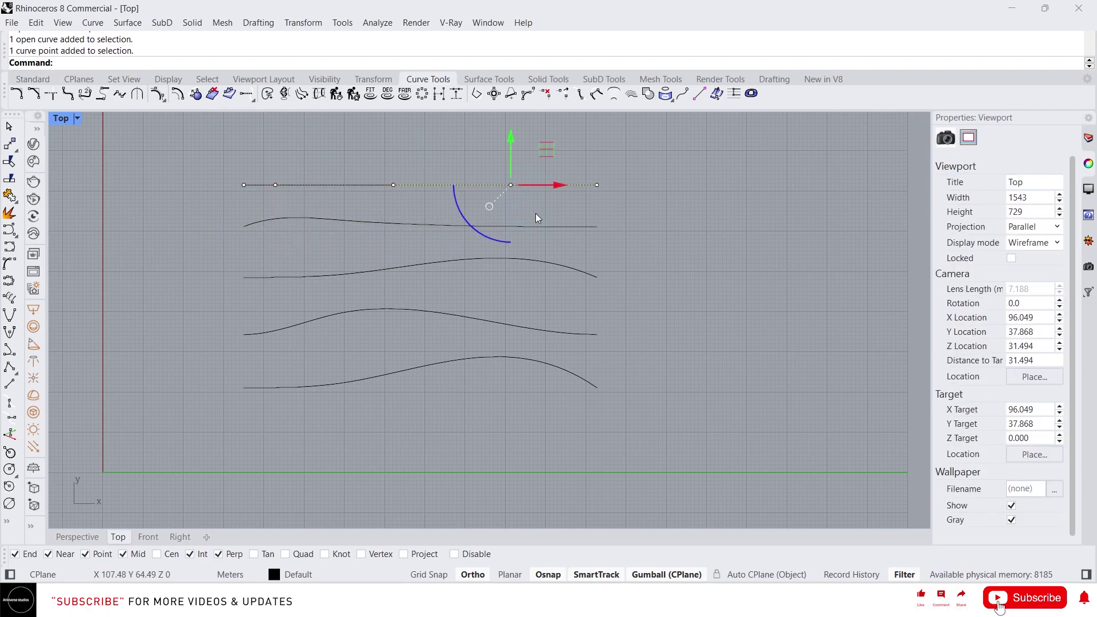
right_drag(511, 138, 500, 207)
drag(500, 208, 498, 145)
key(Escape)
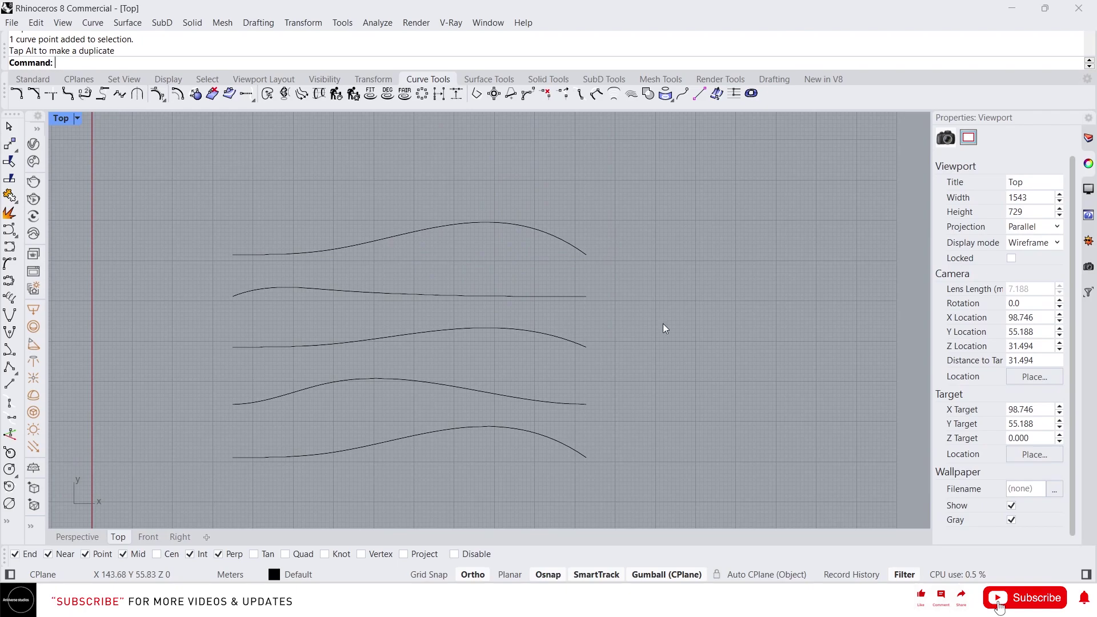
Draw a vertical polyline joining the right endpoints of the lowest and topmost curves.
text(pl)
key(Return)
click(586, 457)
click(586, 254)
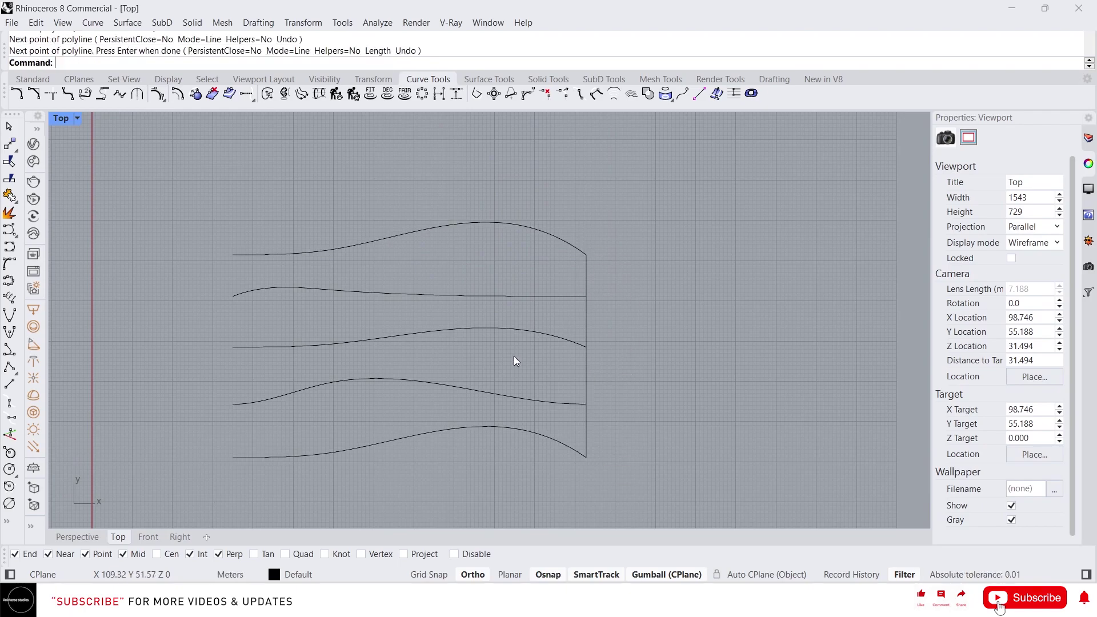
key(Return)
Draw a vertical polyline joining the left endpoints of the lowest and topmost curves.
key(Return)
click(232, 457)
click(234, 254)
key(Return)
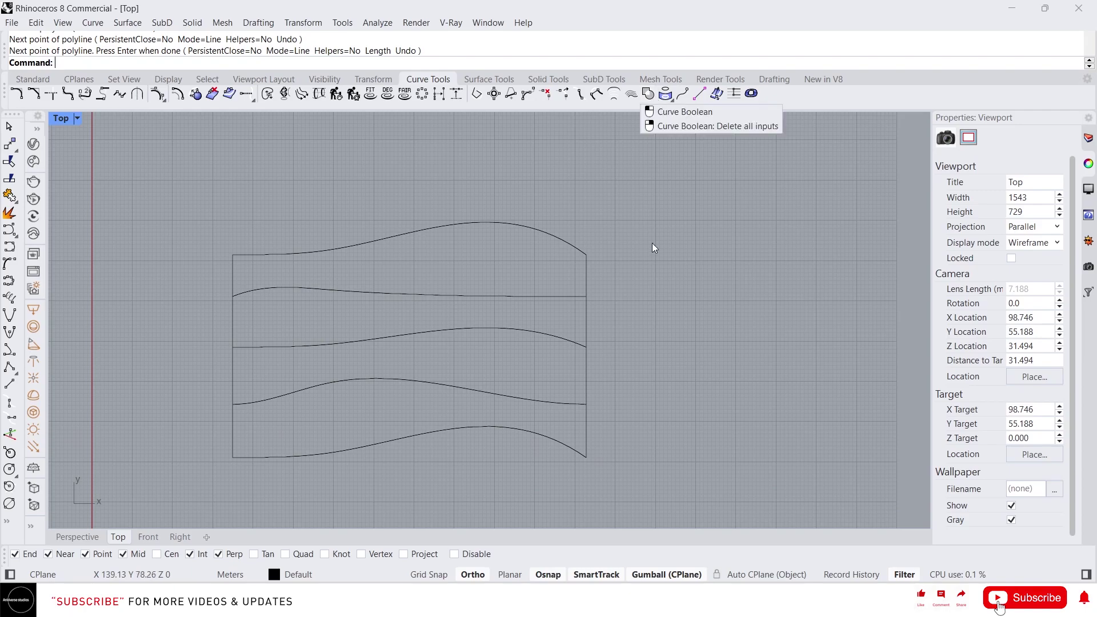
Run Curve Boolean on all the wavy curves and side lines, keeping only the lowest region.
click(648, 94)
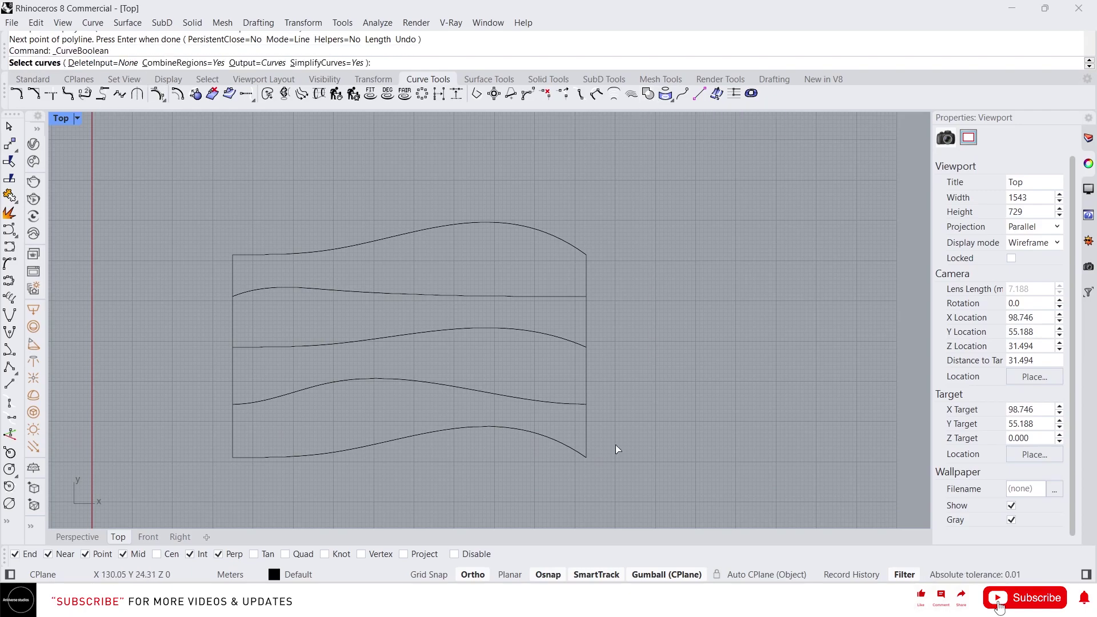
drag(708, 494, 204, 204)
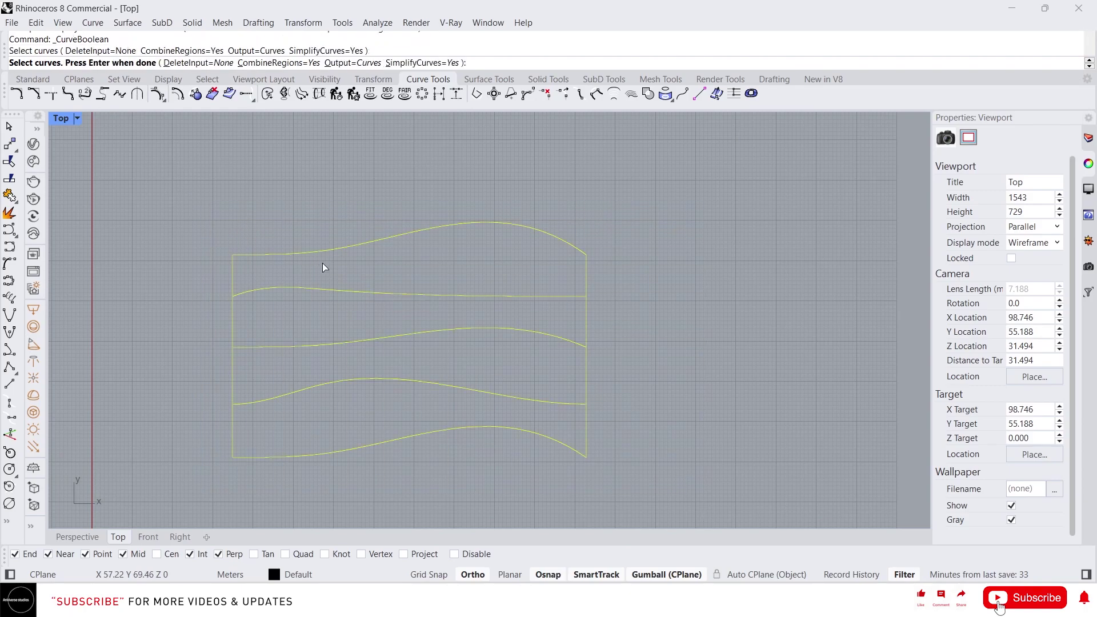
key(Return)
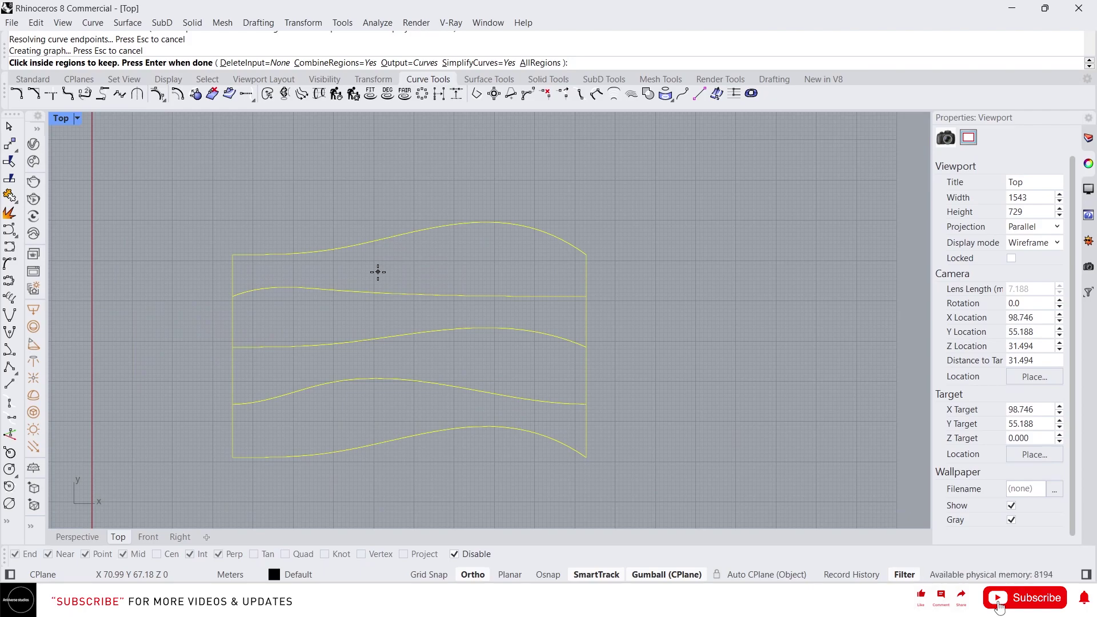
click(337, 422)
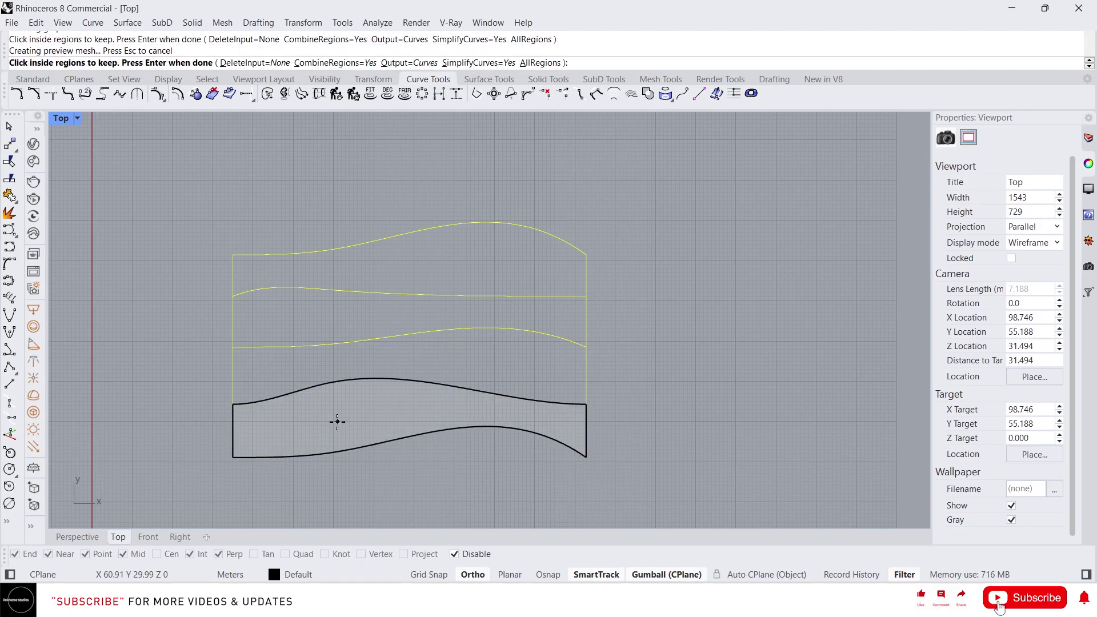
key(Return)
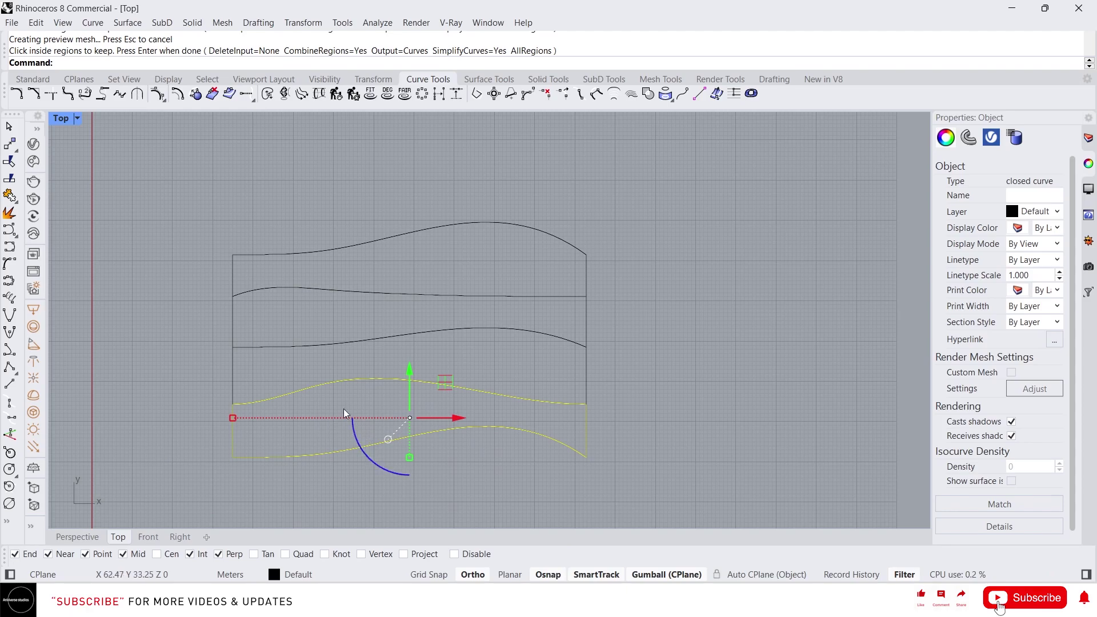
Move the closed curve of the lowest region to Layer 01.
click(1088, 137)
right_click(962, 221)
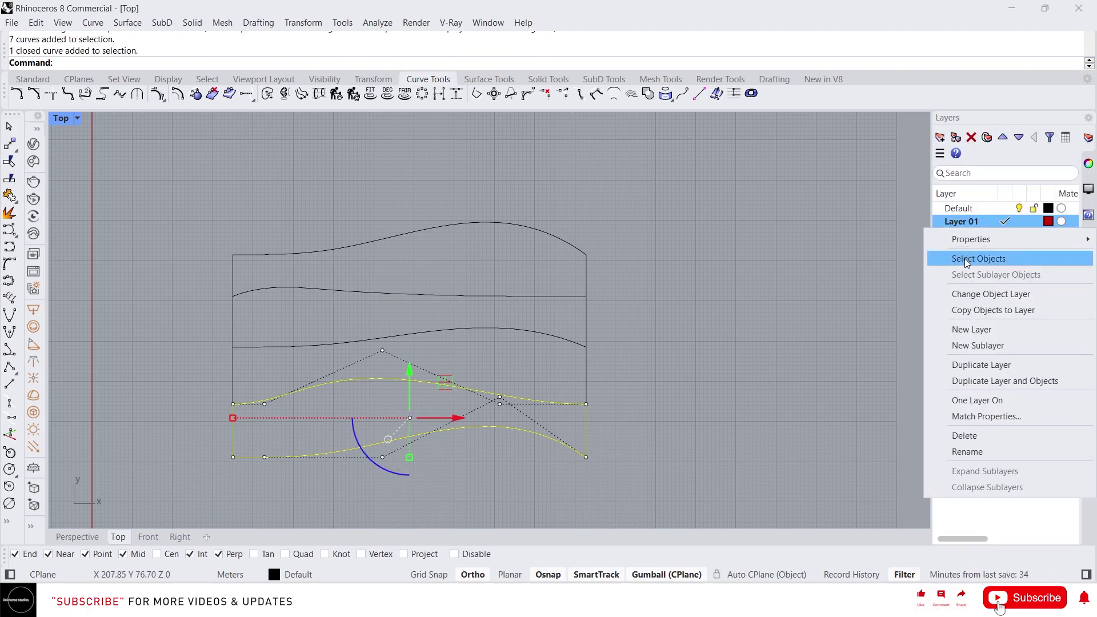
click(965, 293)
click(649, 388)
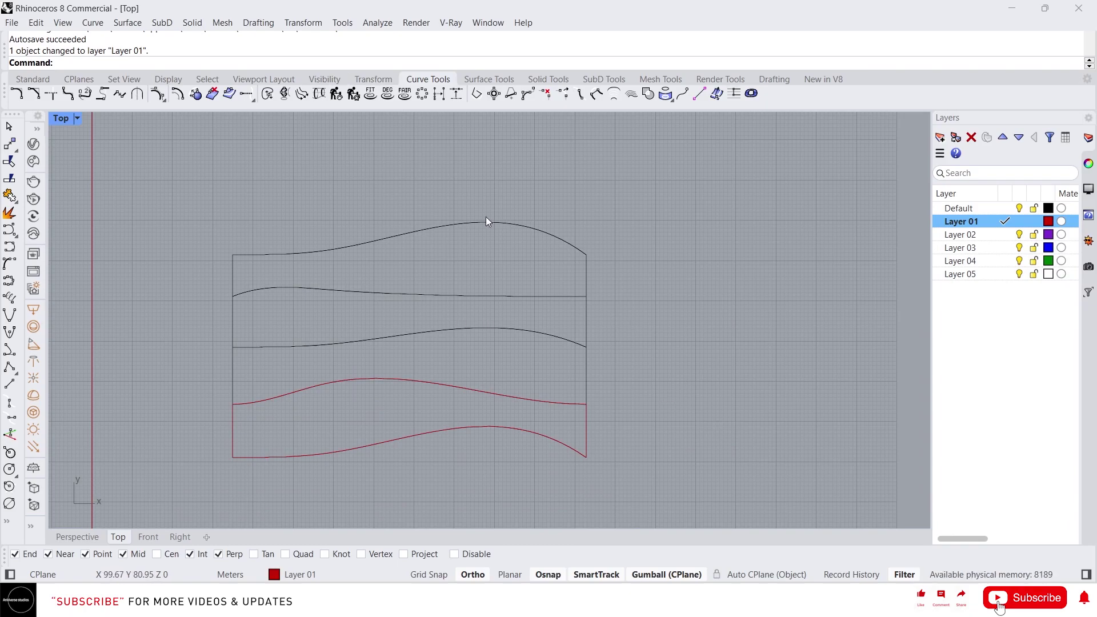
Run Curve Boolean on all the curves again, keeping the second region from the bottom.
mouse_move(797, 402)
mouse_down()
mouse_move(379, 193)
mouse_move(376, 149)
mouse_up()
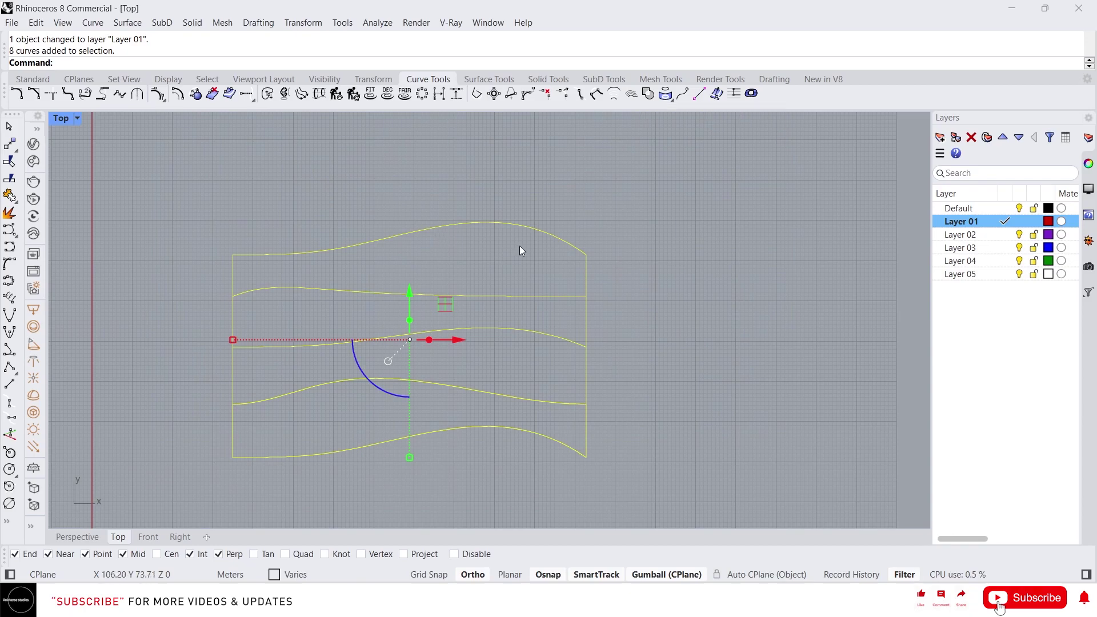
click(649, 94)
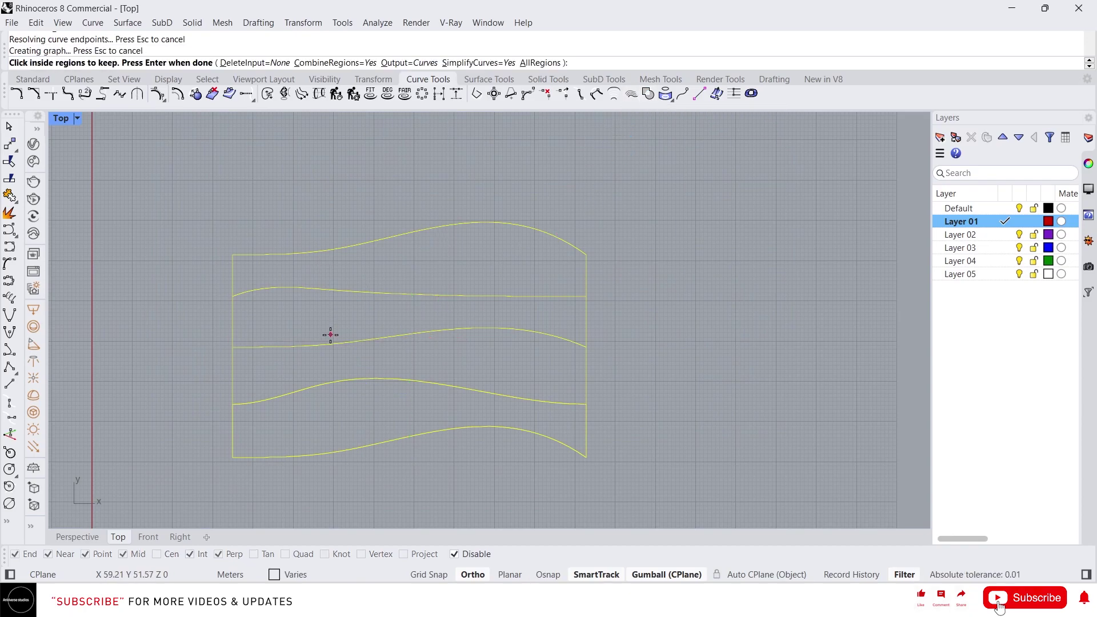
click(335, 351)
key(Return)
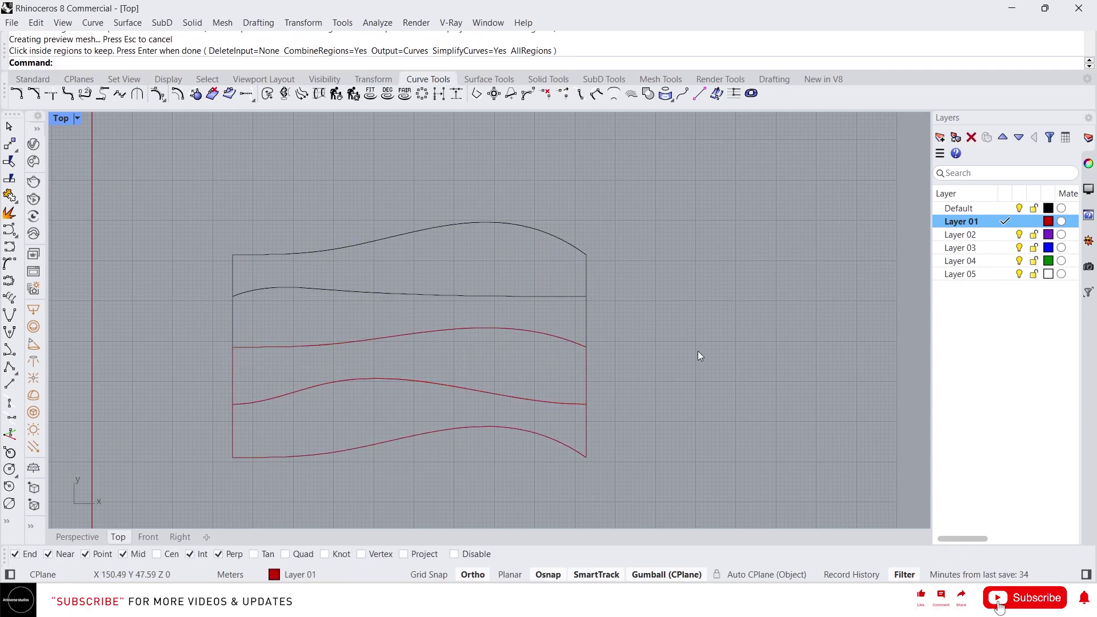
Repeat Curve Boolean separately for the third region from the bottom and the topmost region.
key(Return)
click(364, 303)
key(Return)
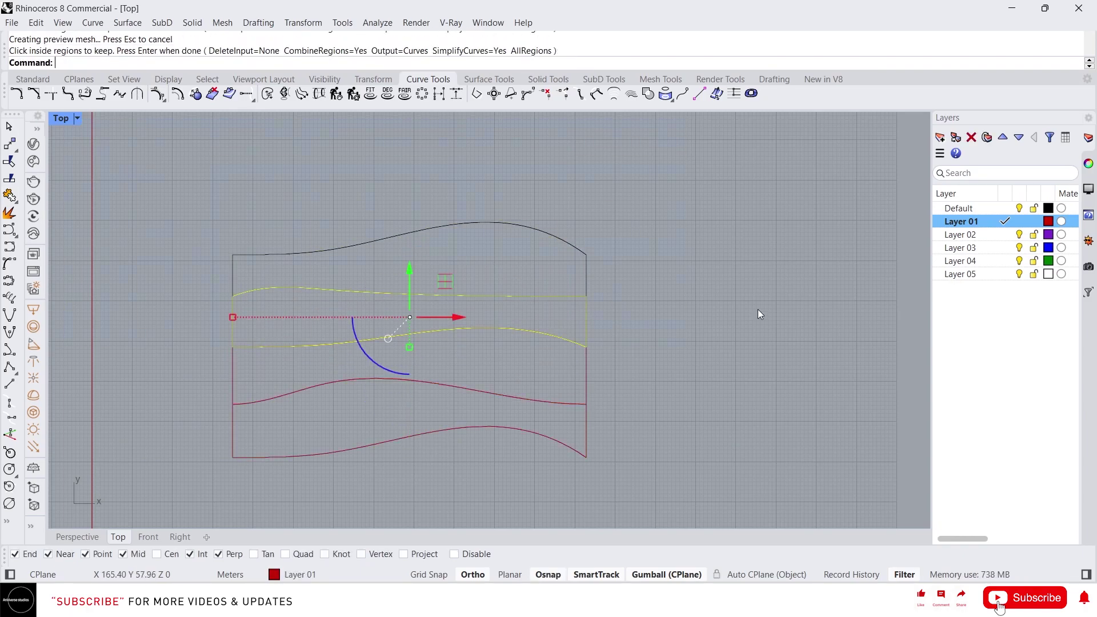
key(Return)
key(Escape)
key(Escape)
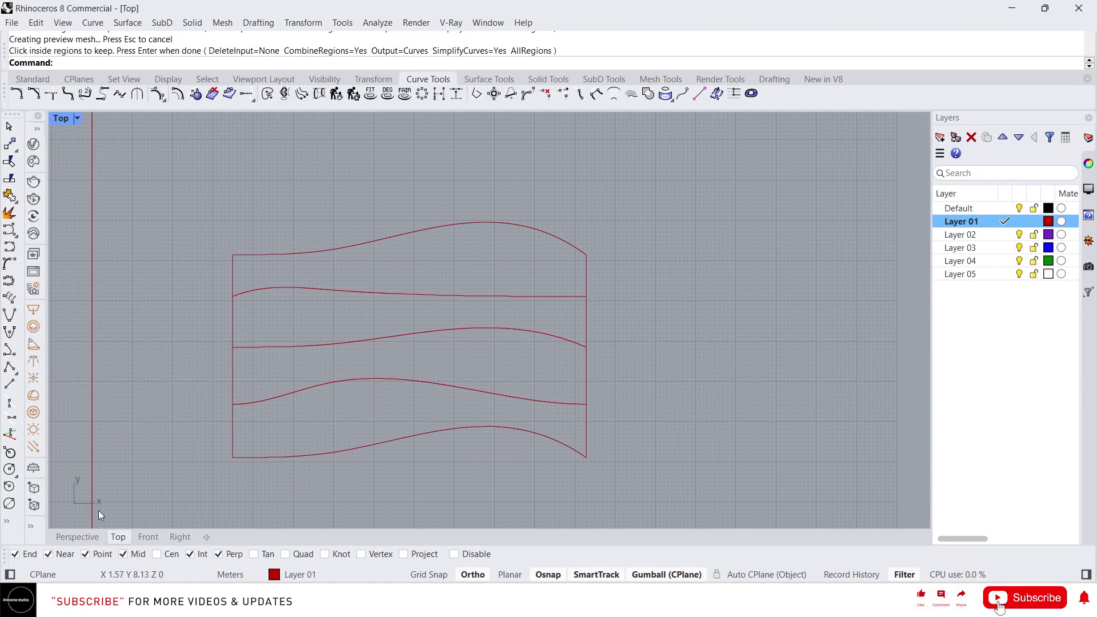
Fill the closed curve of the front, lowest strip with PlanarSrf in the Perspective view.
click(83, 537)
scroll(726, 364, down, 5)
scroll(673, 293, up, 4)
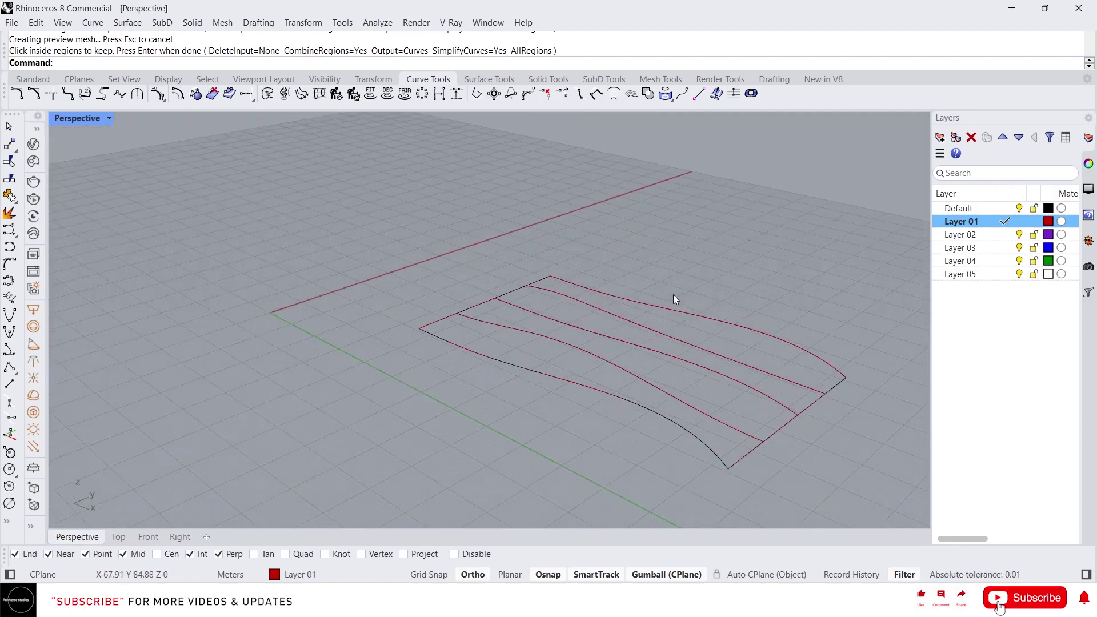
scroll(507, 349, down, 4)
scroll(507, 350, up, 4)
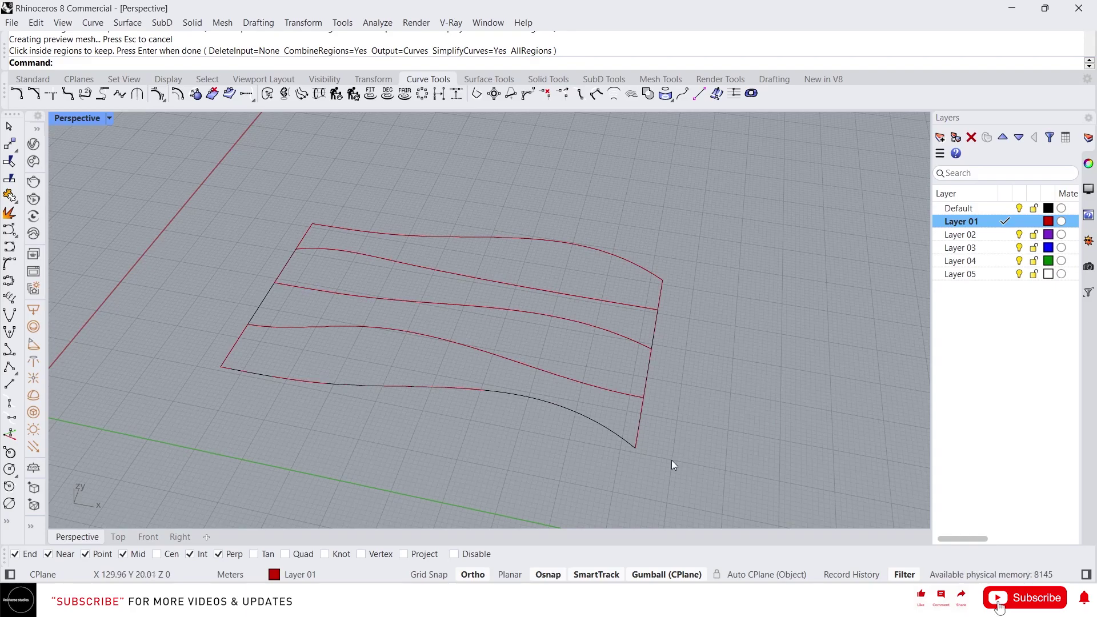
click(580, 302)
click(575, 302)
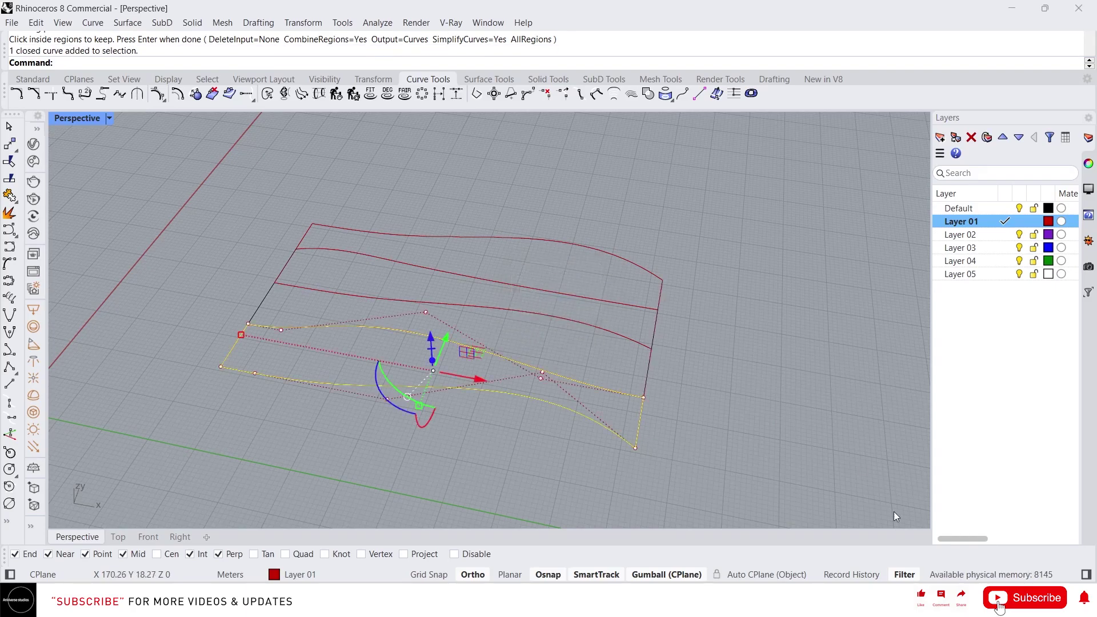
text(P)
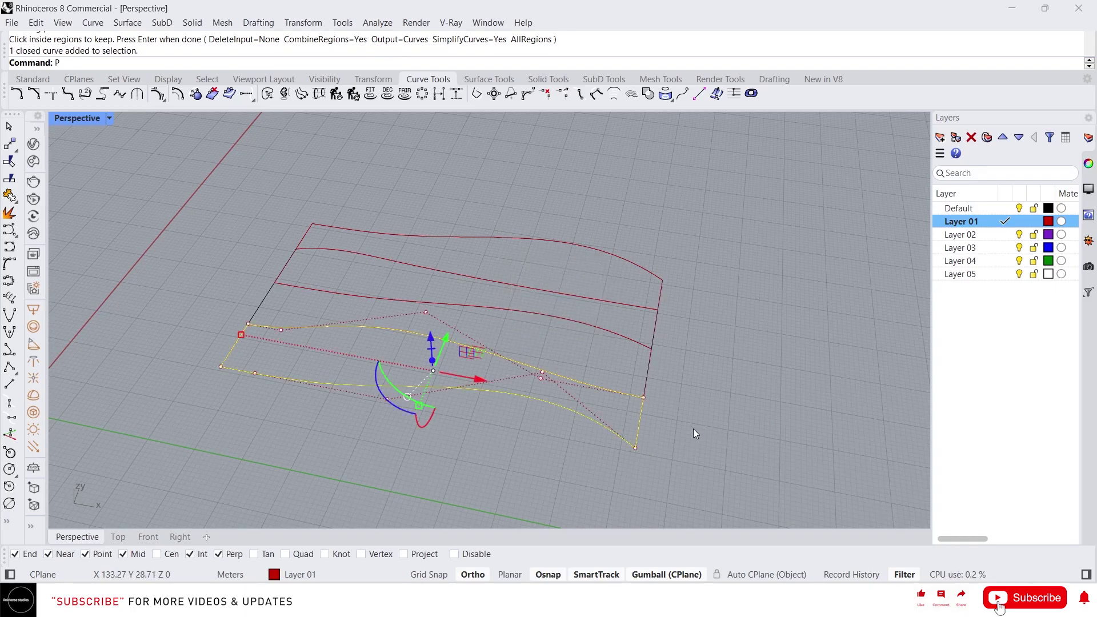
text(lanarSrf)
key(Return)
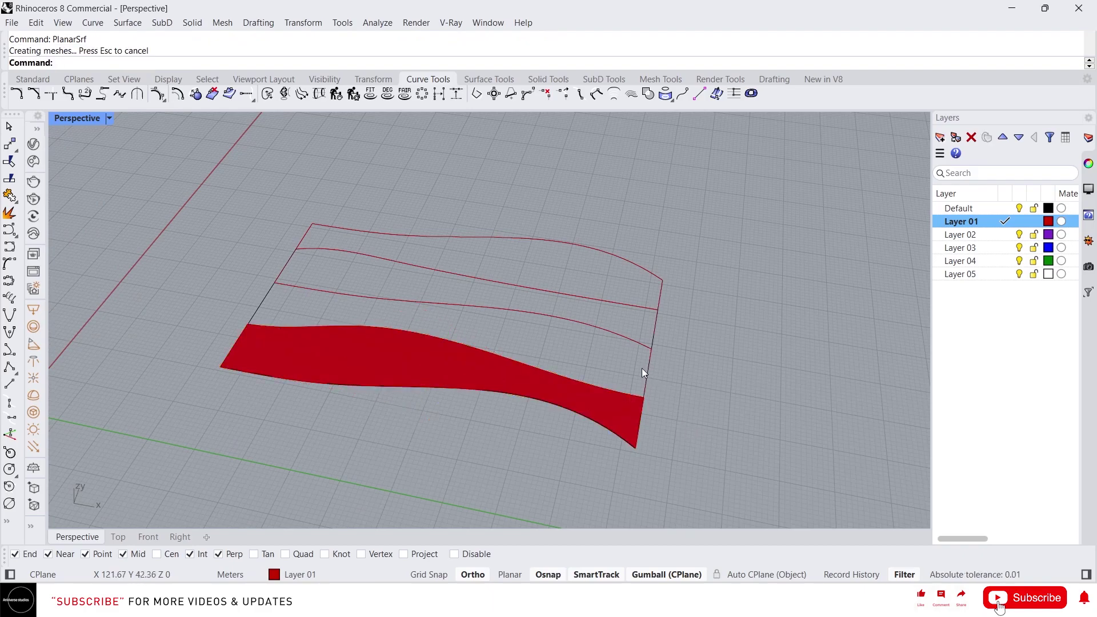
Create planar surfaces from the closed curves of the three remaining strips and clear the selection.
click(642, 369)
click(569, 300)
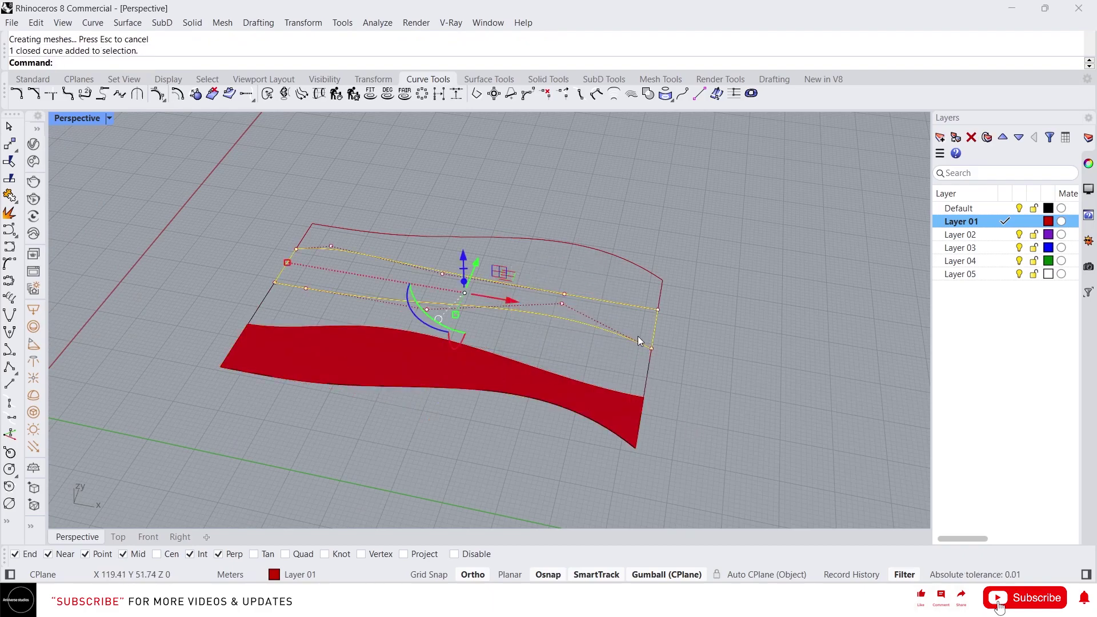
right_click(638, 336)
click(646, 355)
click(571, 308)
right_click(687, 309)
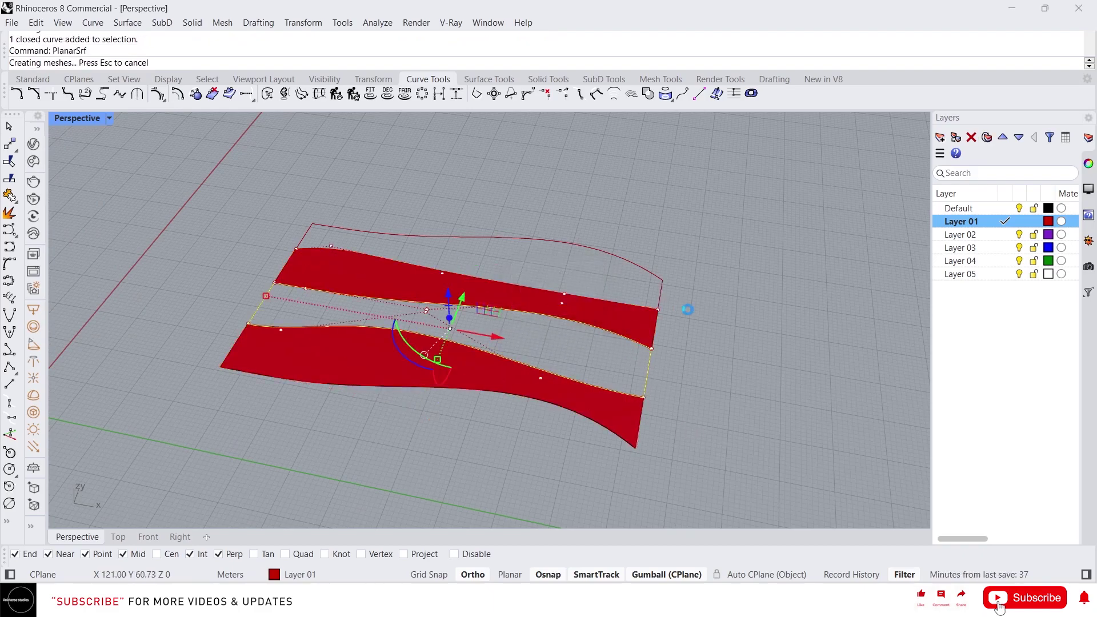
click(659, 273)
click(567, 298)
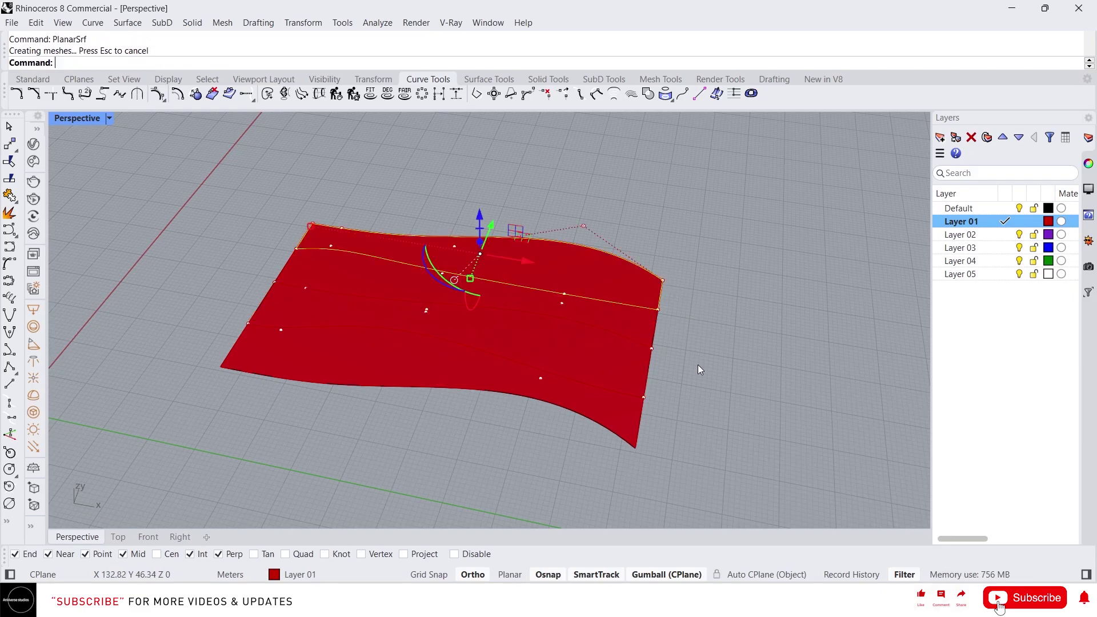
right_drag(697, 364, 848, 404)
key(Escape)
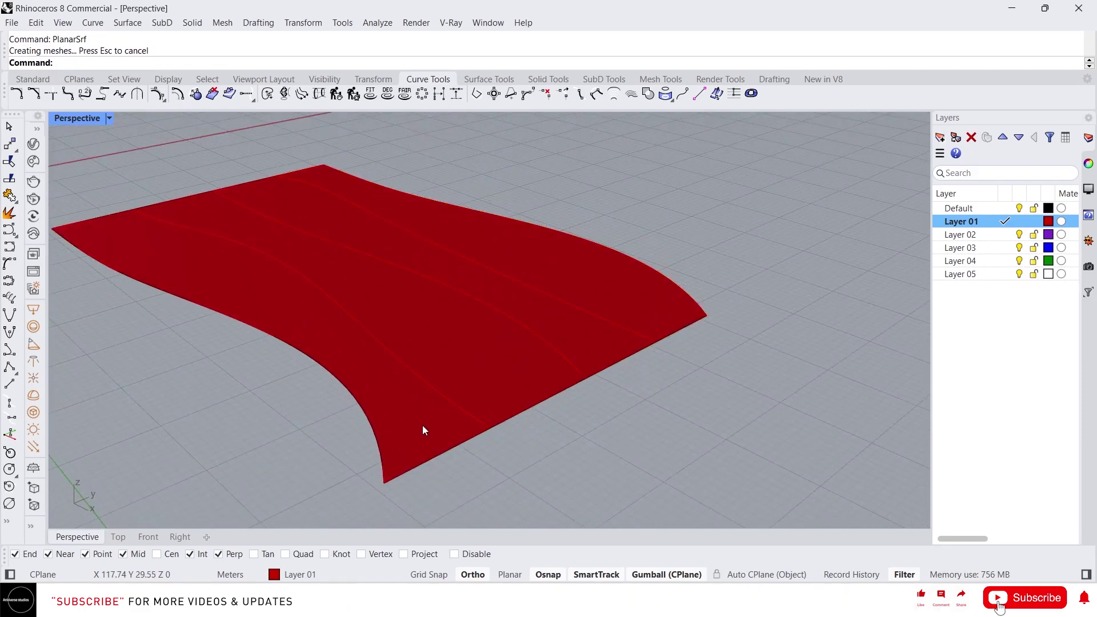
Extrude all four strip surfaces upward by 3 m as solids with ExtrudeSrf.
click(407, 415)
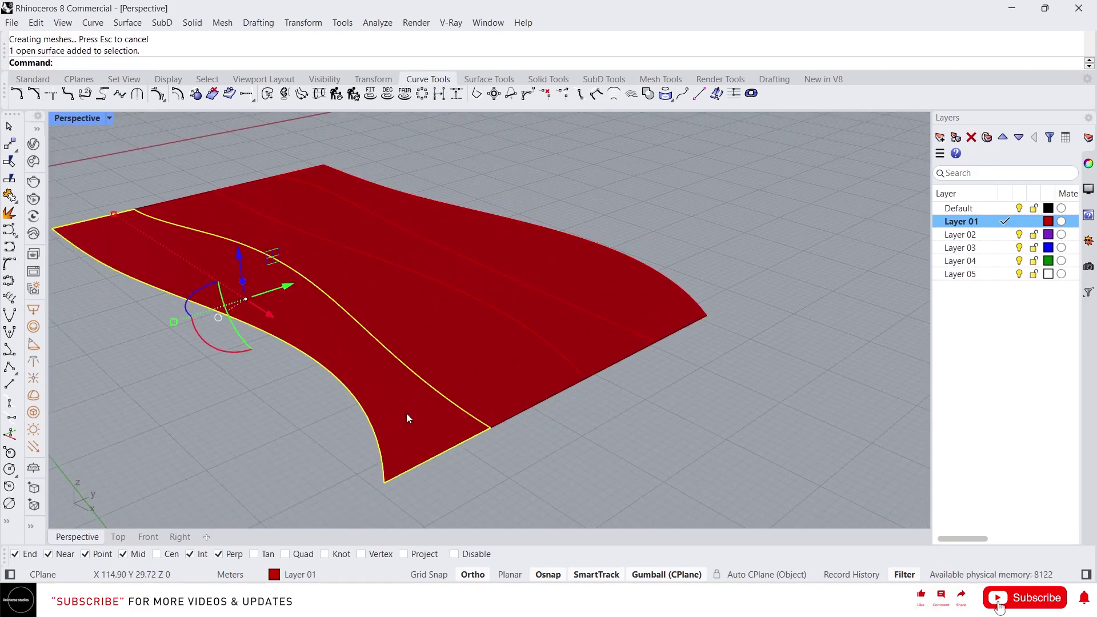
shift+click(443, 372)
shift+click(553, 275)
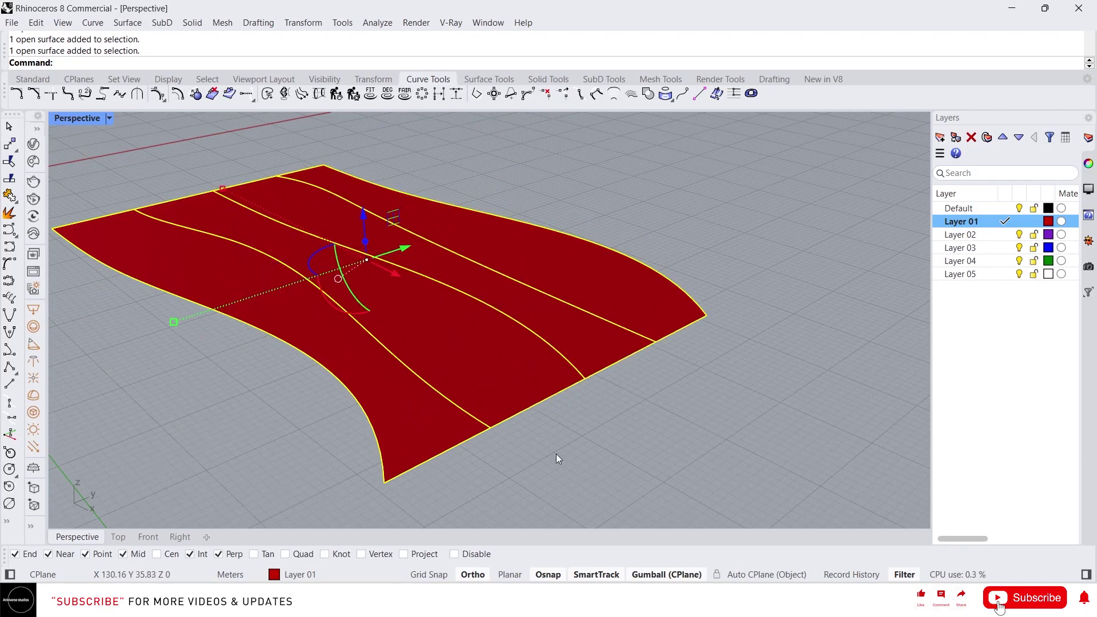
text(ExtrudeSrf)
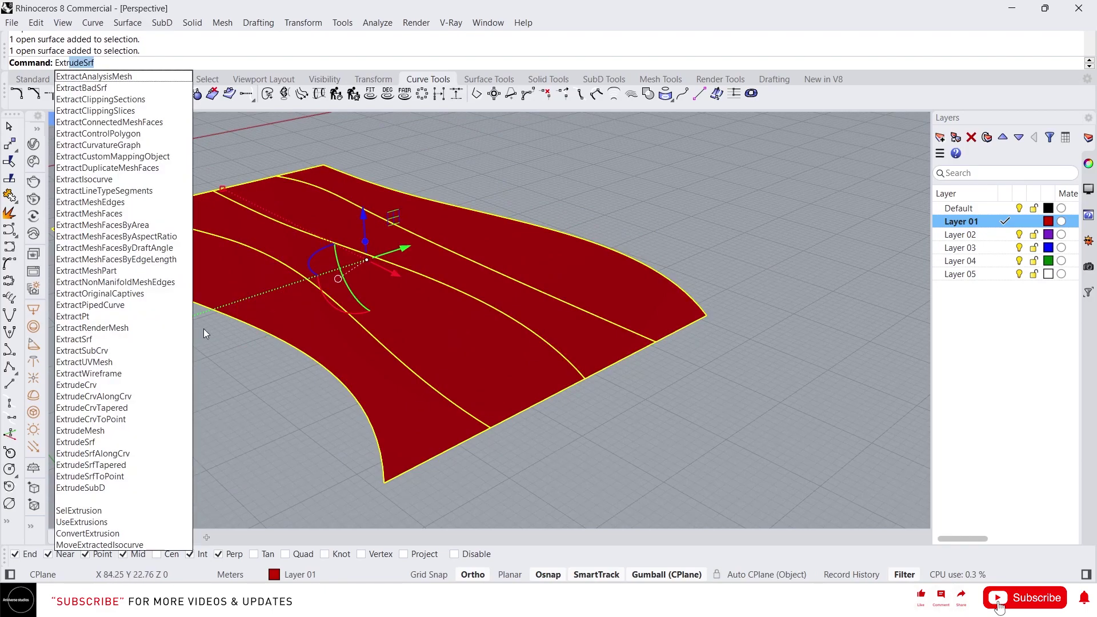
key(Return)
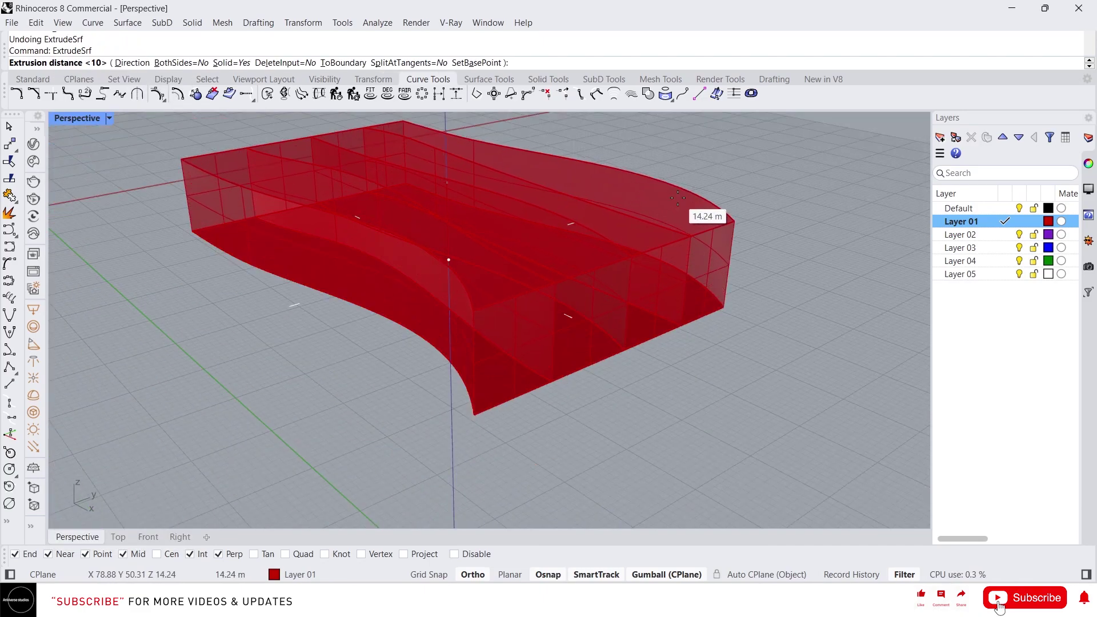
text(3)
key(Return)
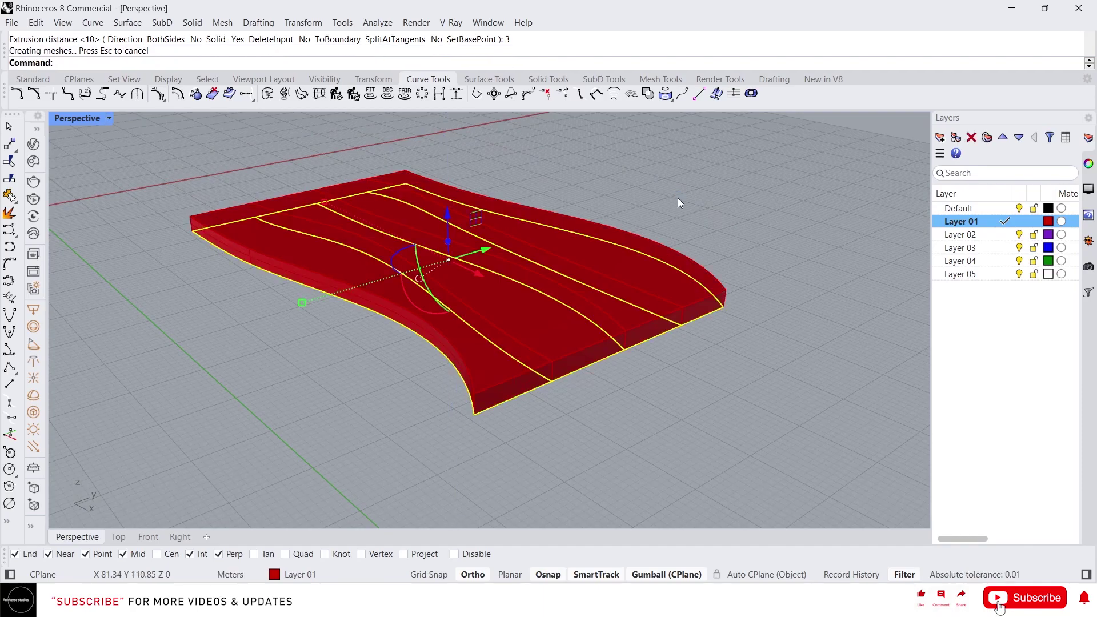
Raise the second strip from the front so its base is level with the top of the front strip.
scroll(706, 322, down, 2)
scroll(706, 322, up, 4)
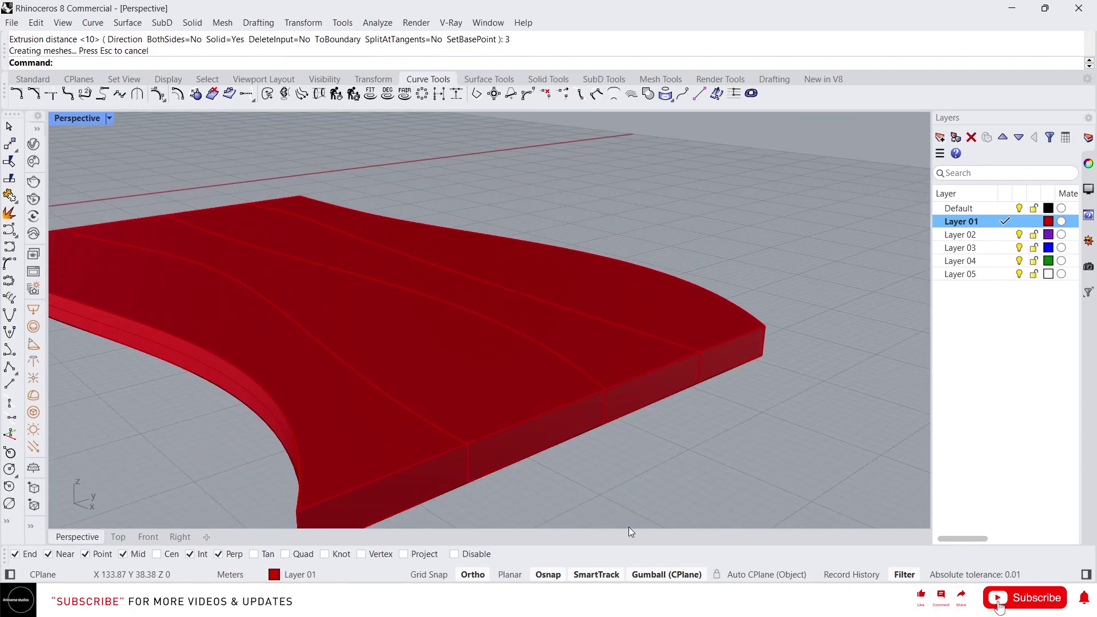
click(522, 403)
text(m)
key(Return)
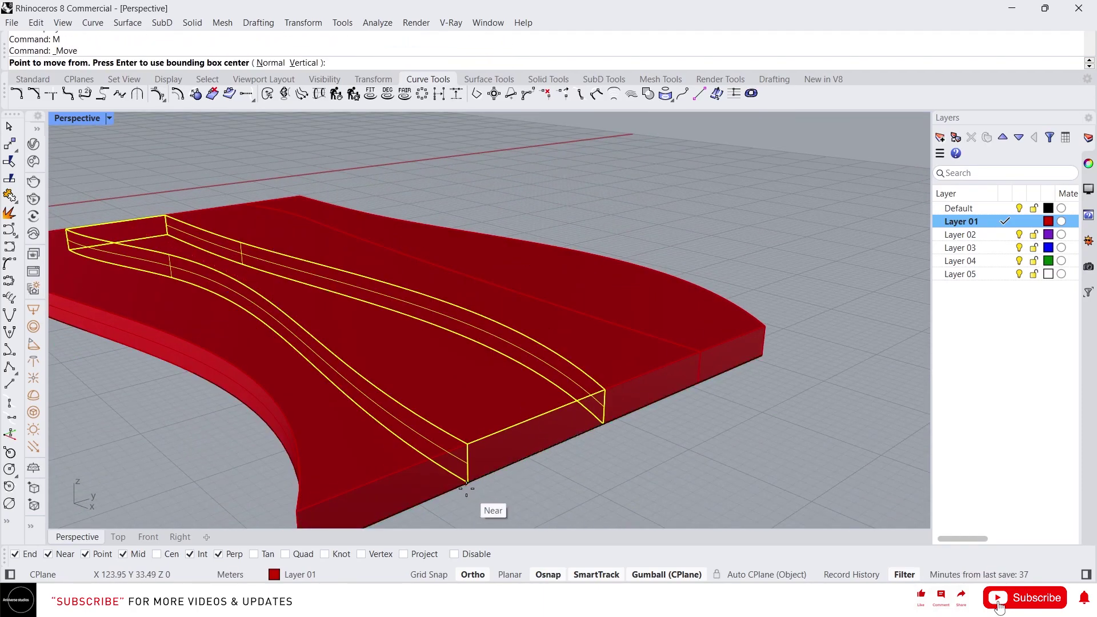
click(477, 497)
click(480, 458)
key(ctrl+z)
Move the third strip from the front up 6 m so it sits one step above the second.
text(m)
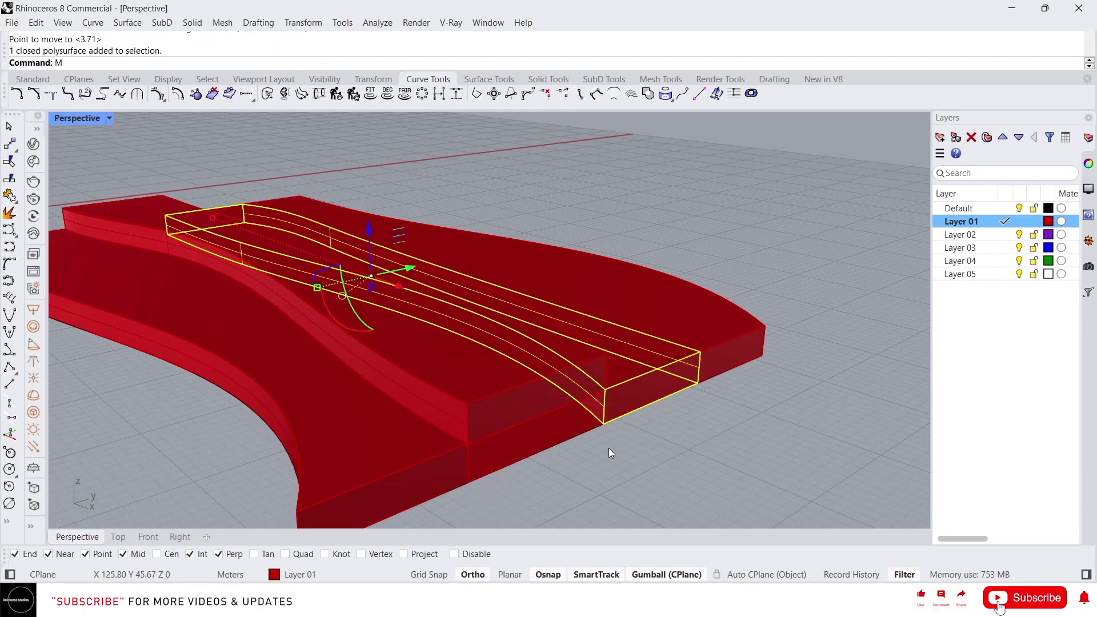
key(Return)
click(603, 420)
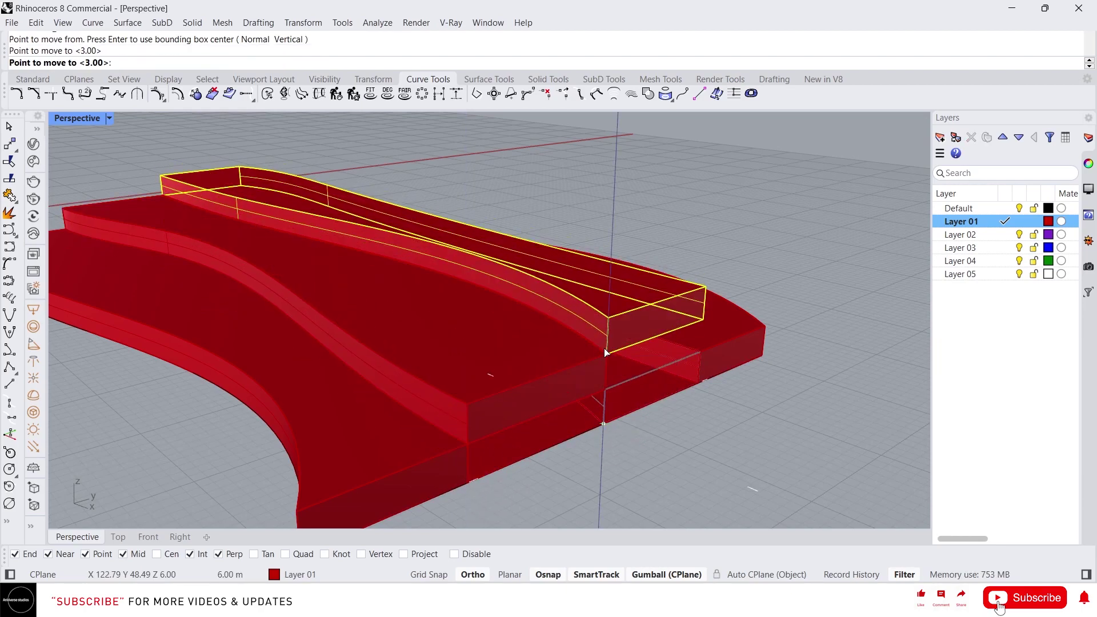
Move the rearmost strip up from its lower front corner to the third strip's top corner.
click(698, 382)
key(Return)
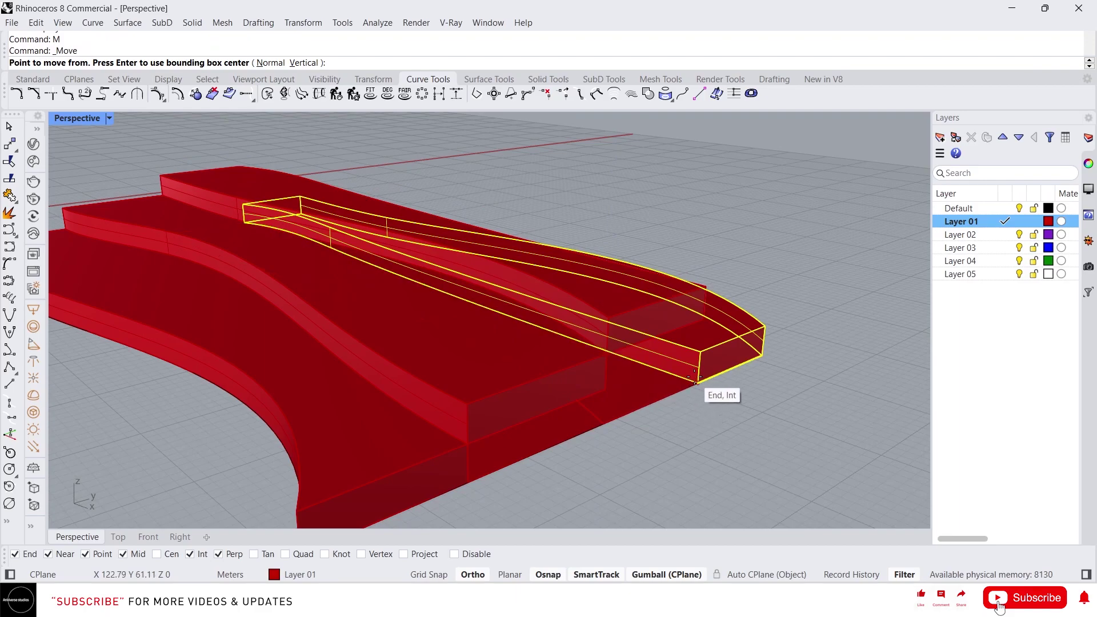
click(698, 382)
click(706, 287)
right_drag(705, 286, 616, 284)
key(Escape)
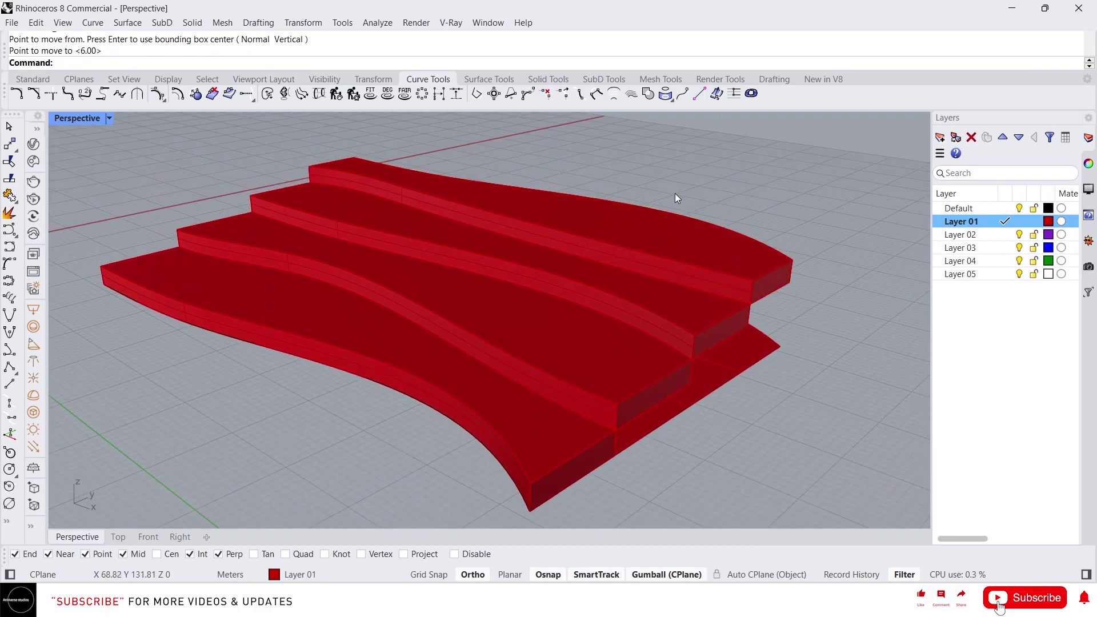
Switch the Perspective view to Rendered display and inspect the stepped strips.
middle_click(674, 193)
click(663, 189)
click(503, 318)
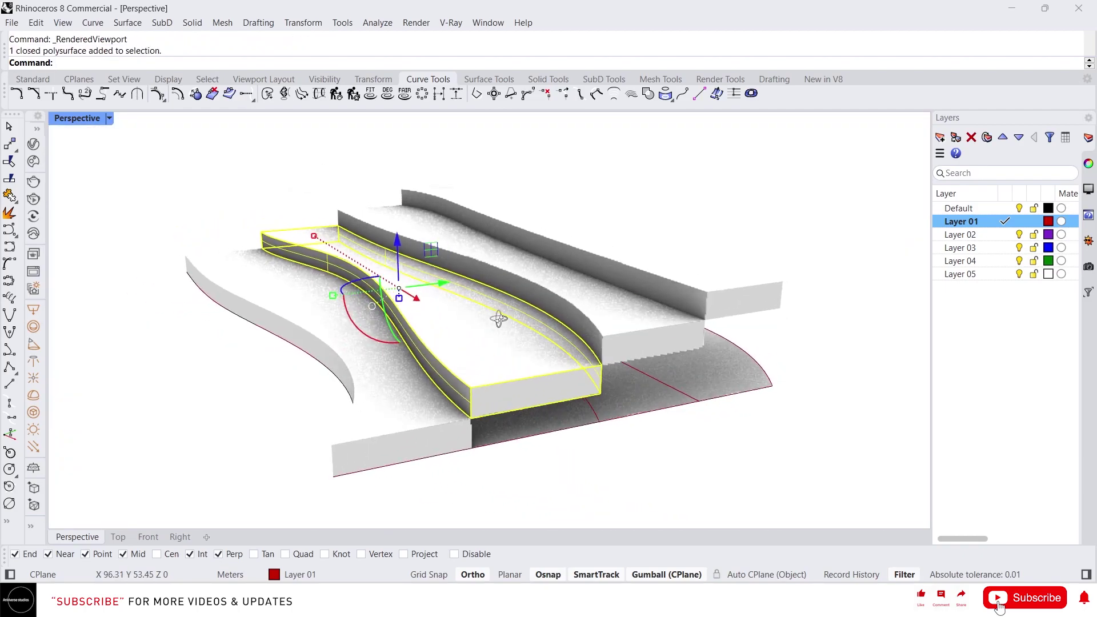
click(534, 314)
click(804, 339)
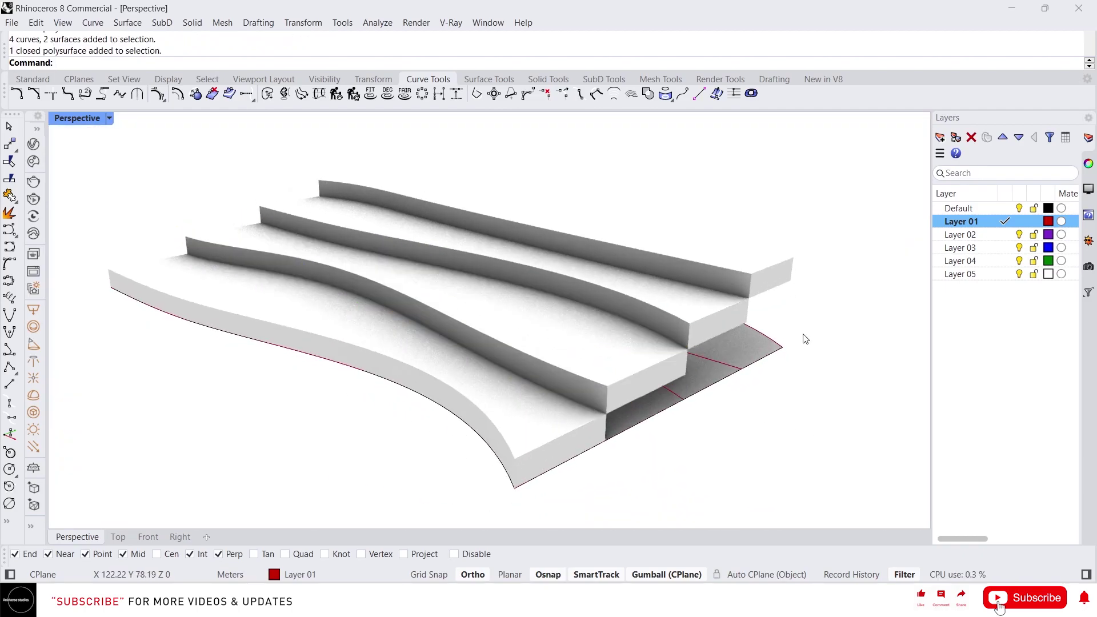